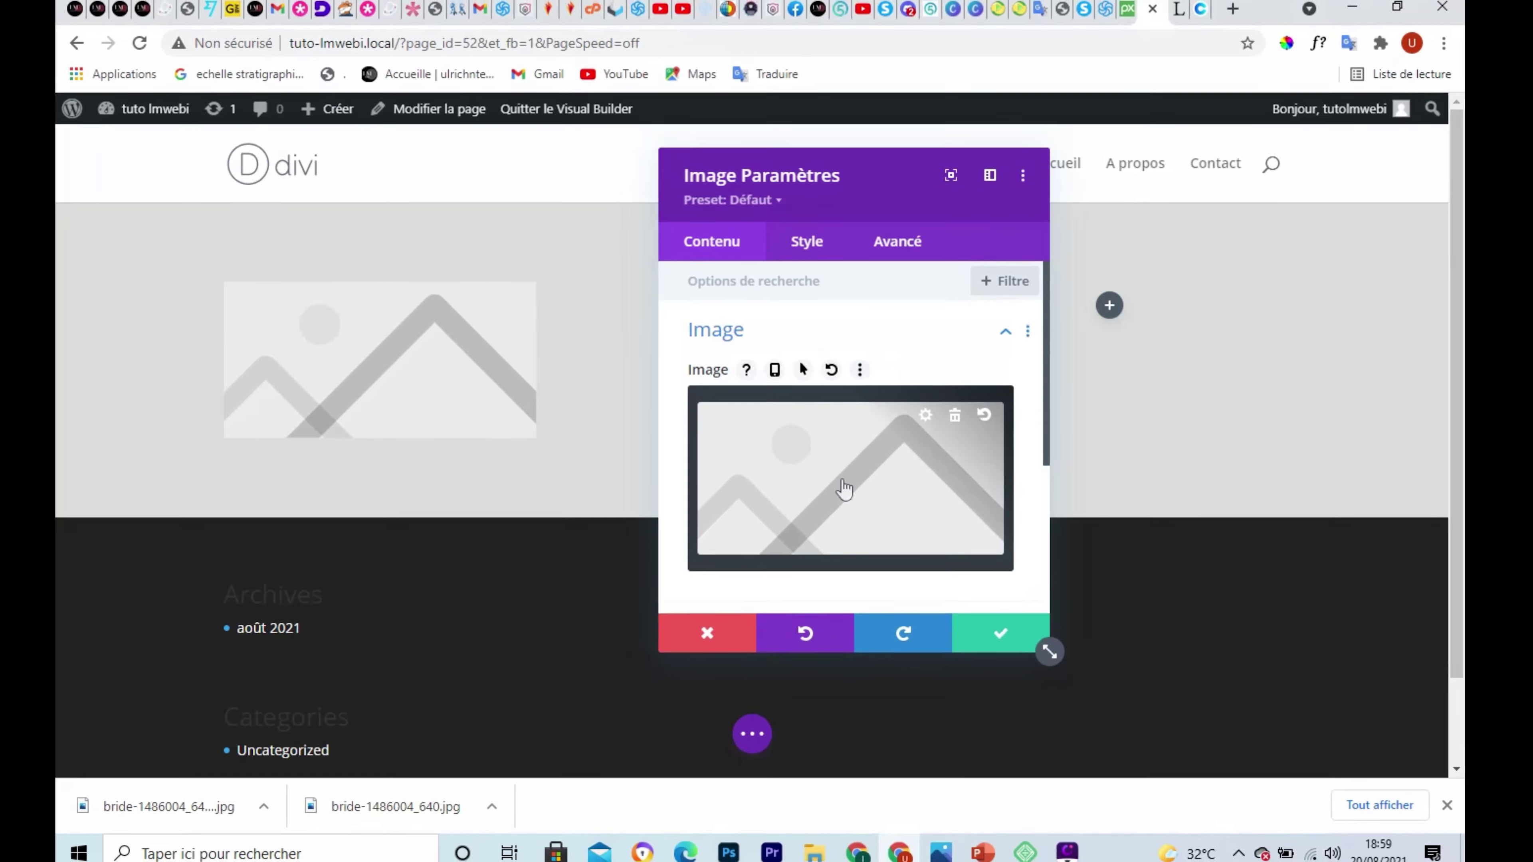
Open the image chooser for the Image module and show its file upload area.
click(842, 489)
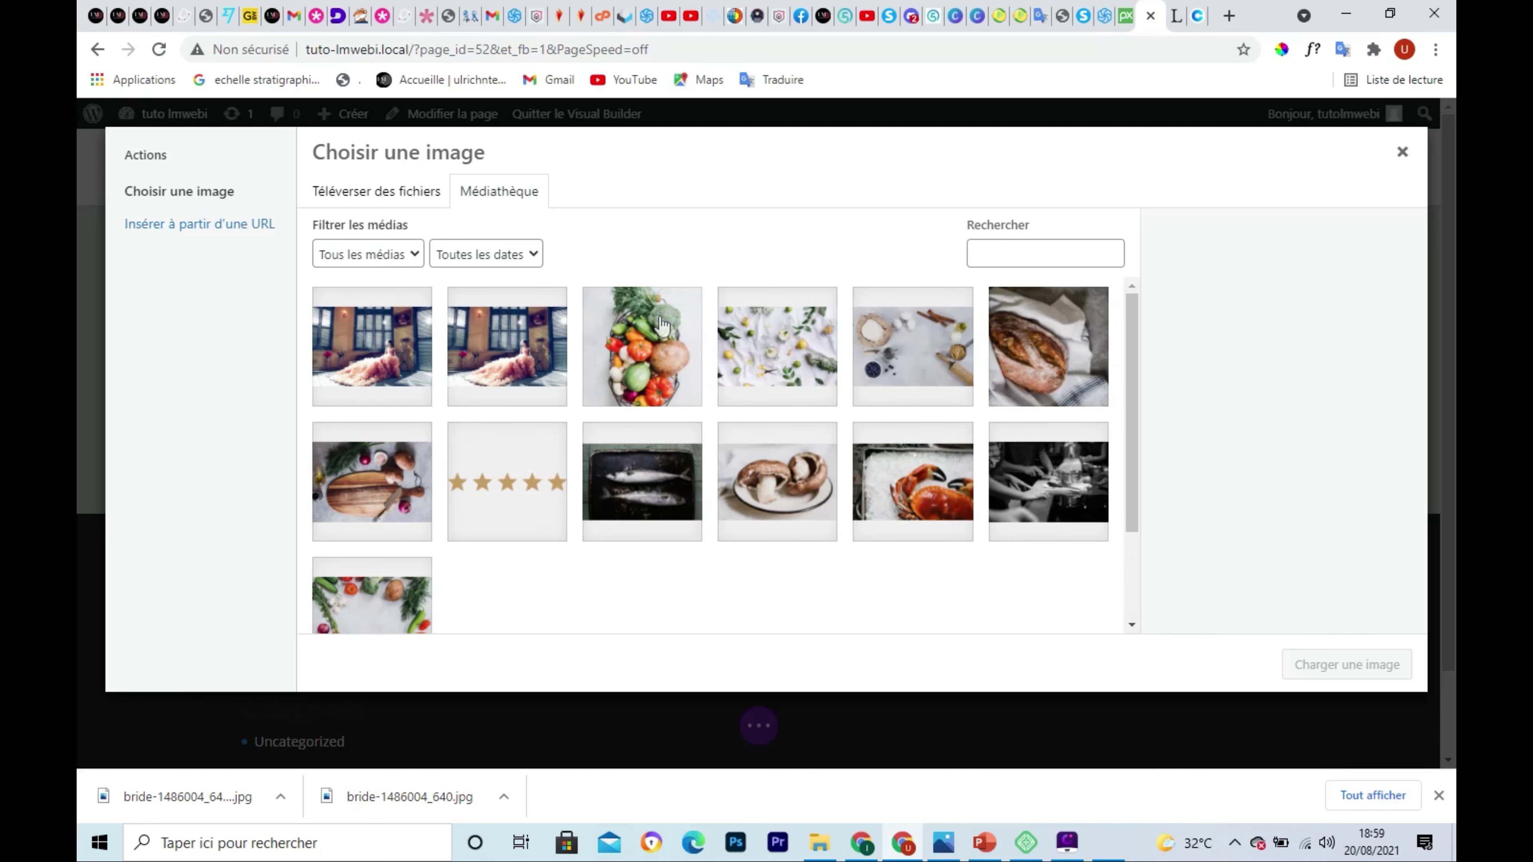
click(378, 199)
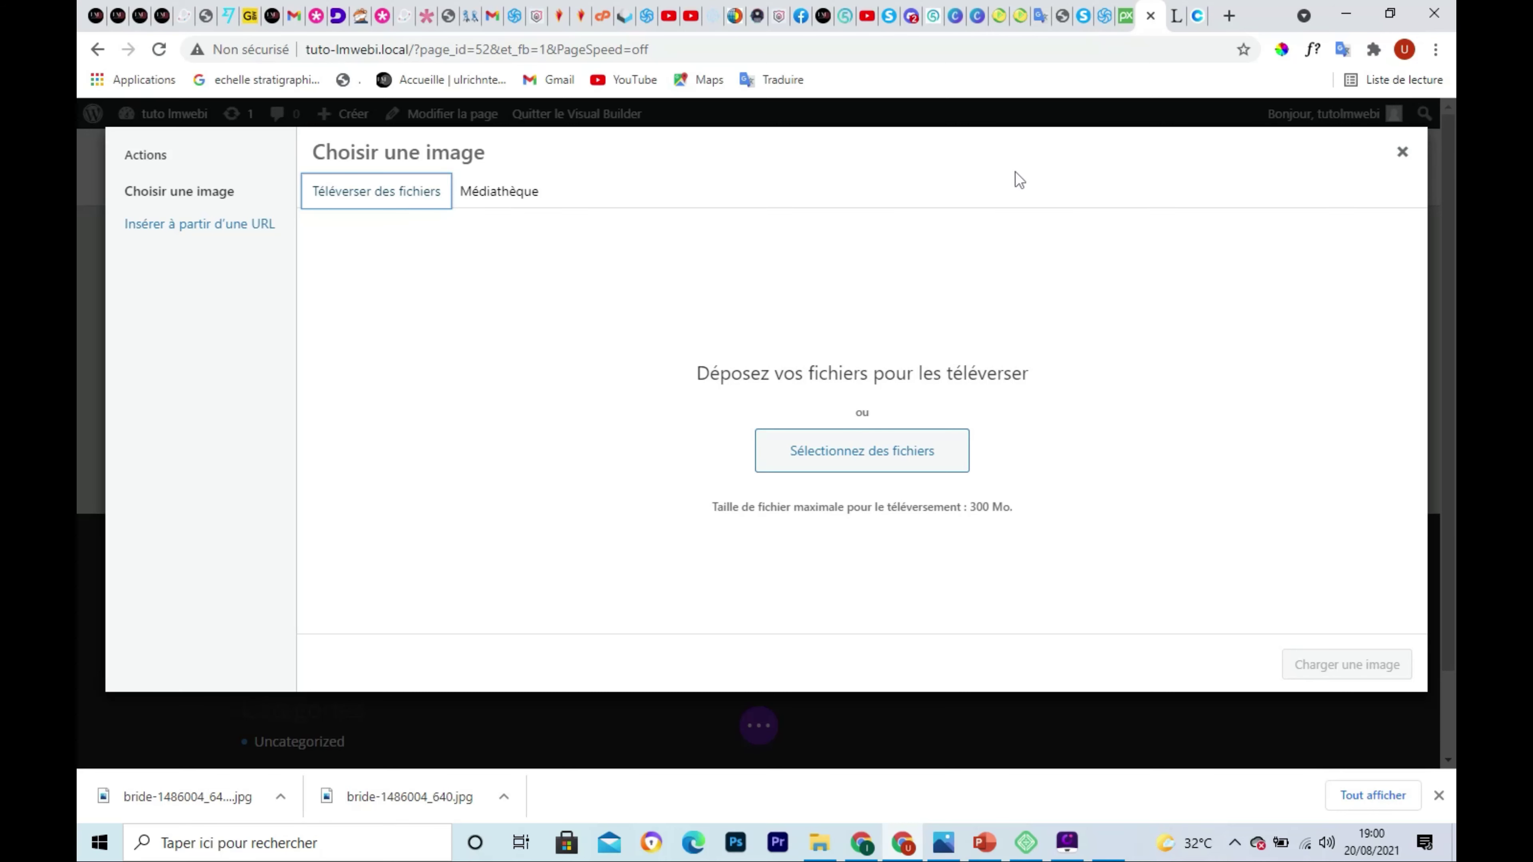
Switch to the Pixabay site and search its image library for "mariage" from the home page.
click(1132, 21)
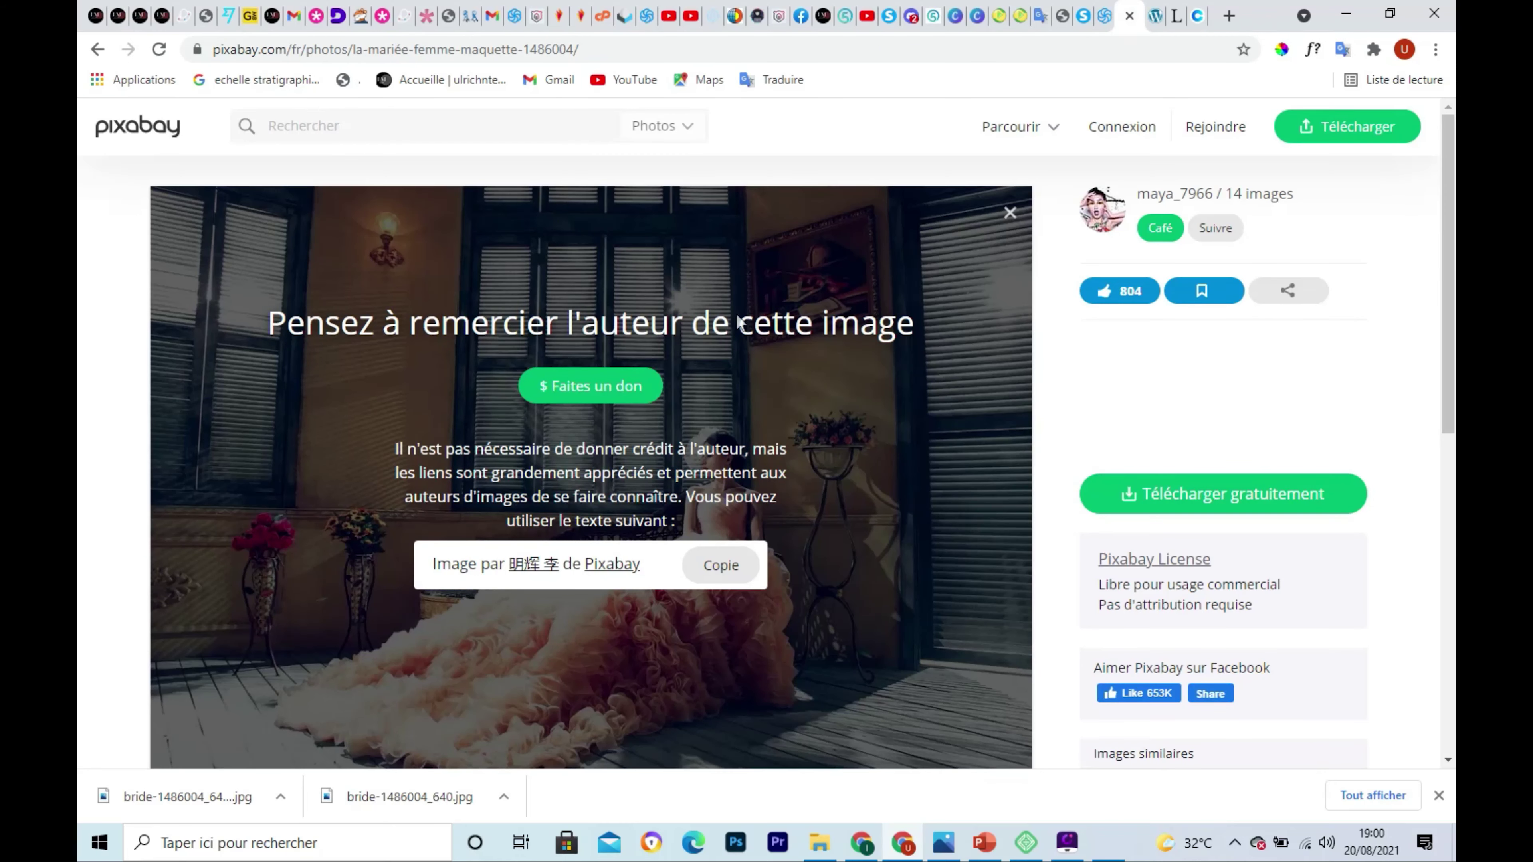
click(152, 134)
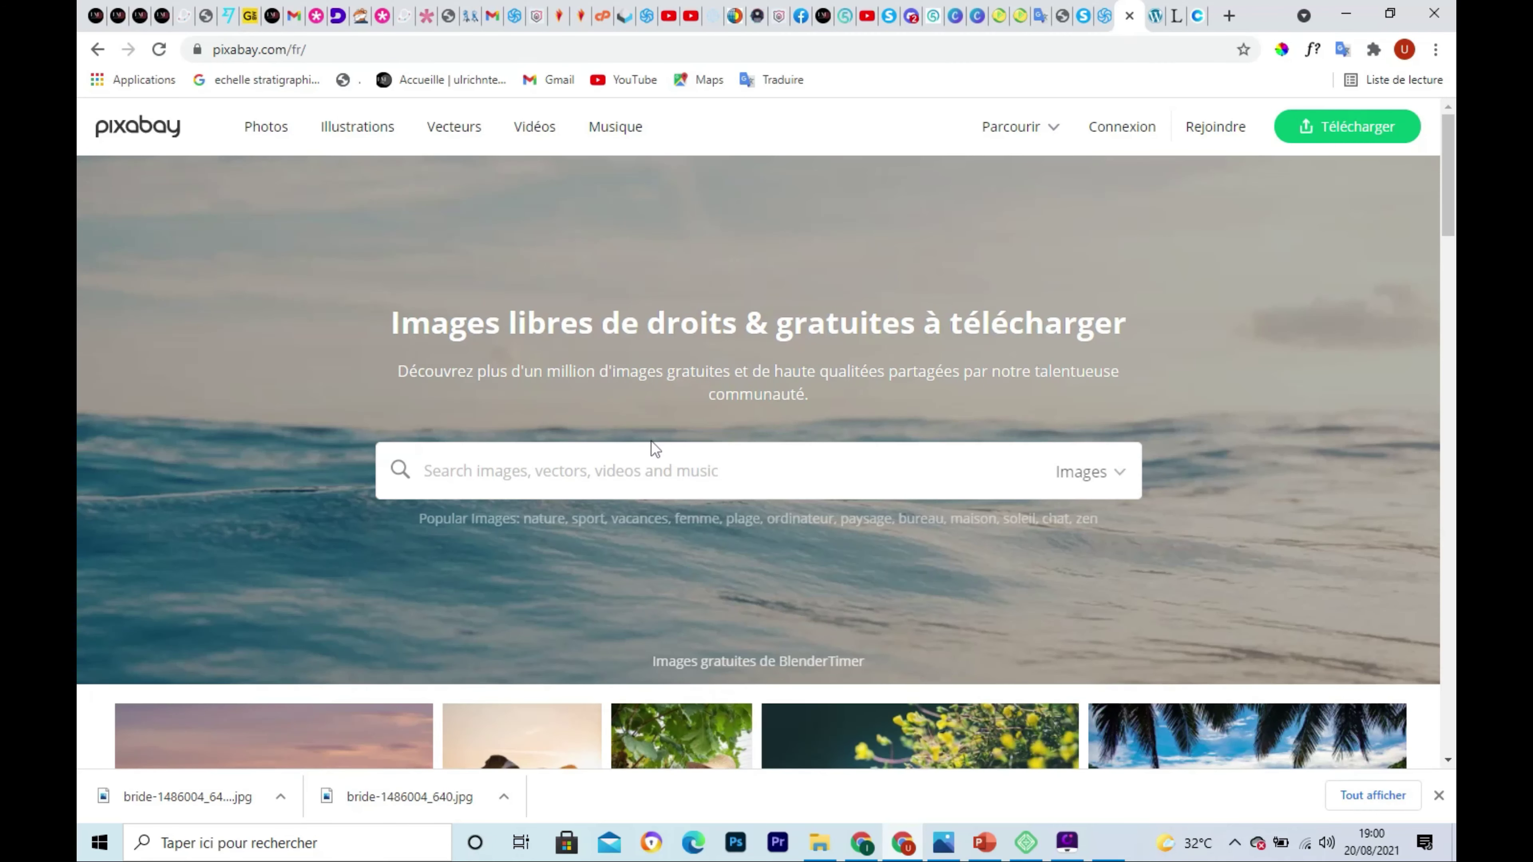
click(541, 477)
text(mariage)
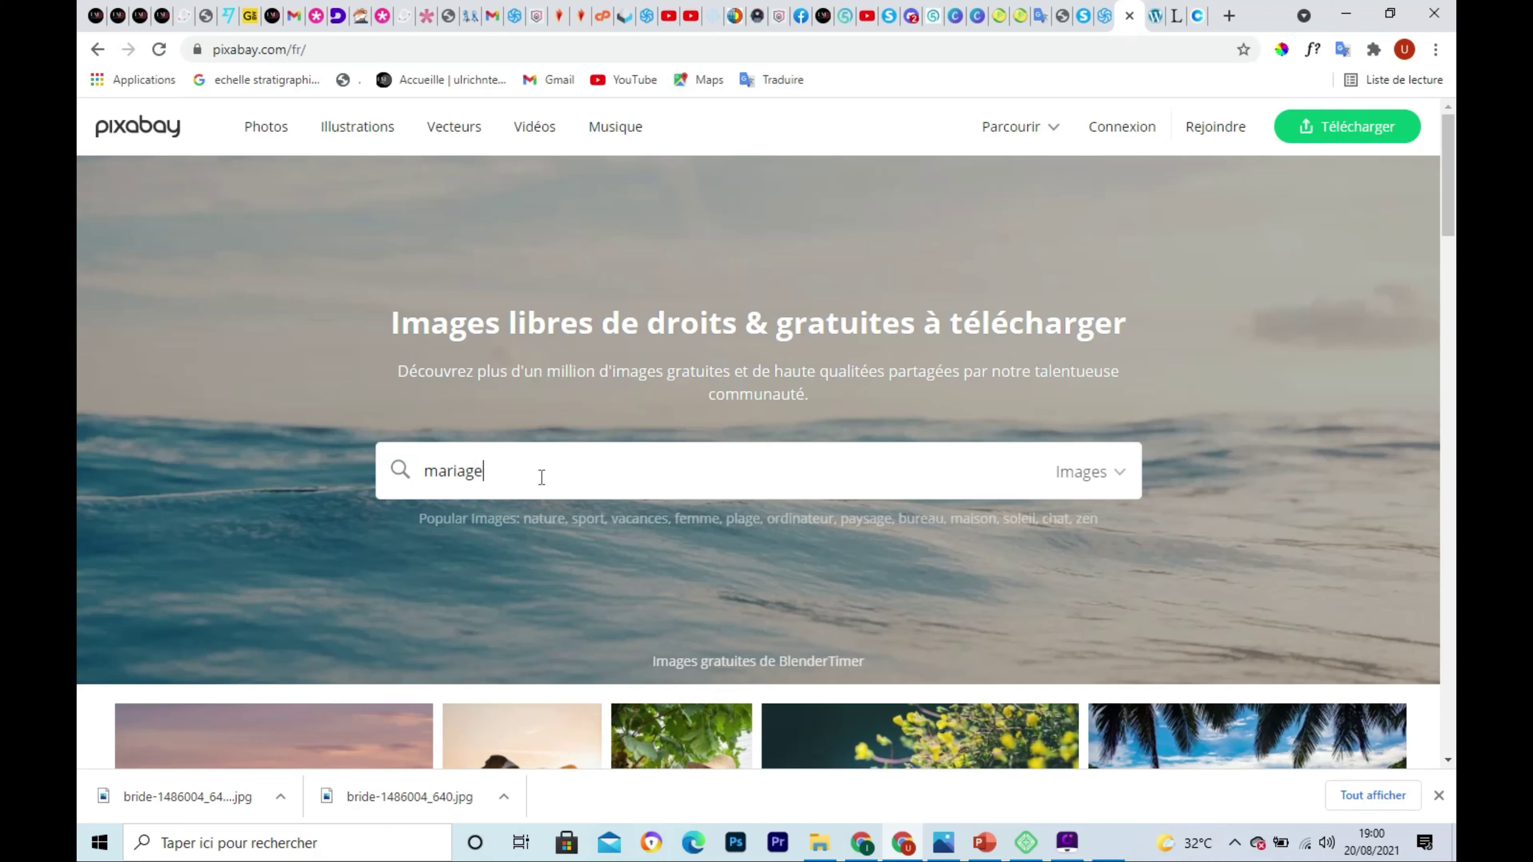
key(Return)
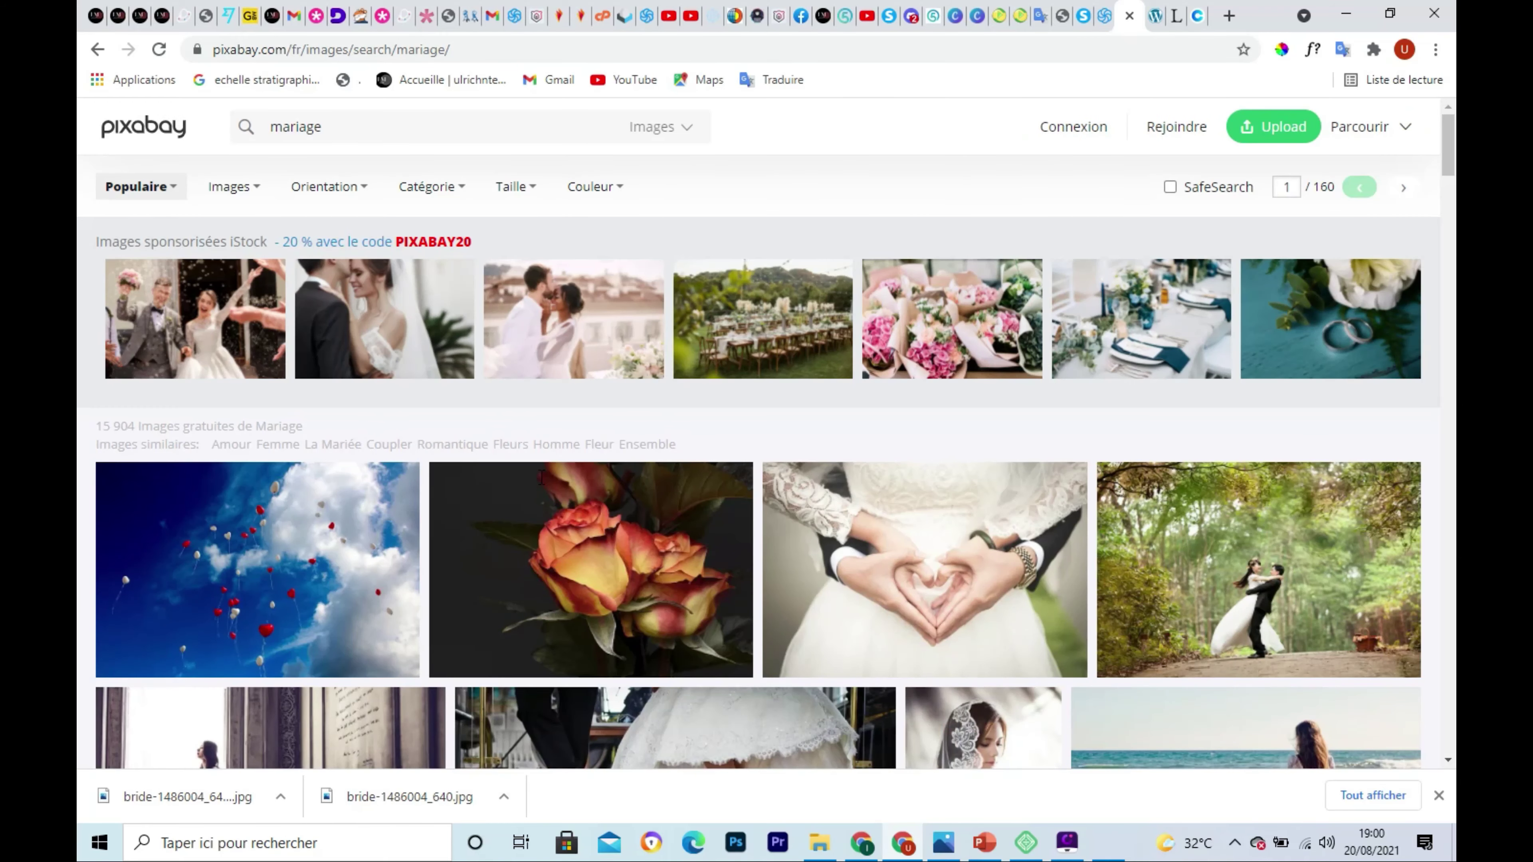
Find the photo of the seated bride in the pink ruffled dress and download it as a 640×426 JPG.
scroll(671, 550, down, 5)
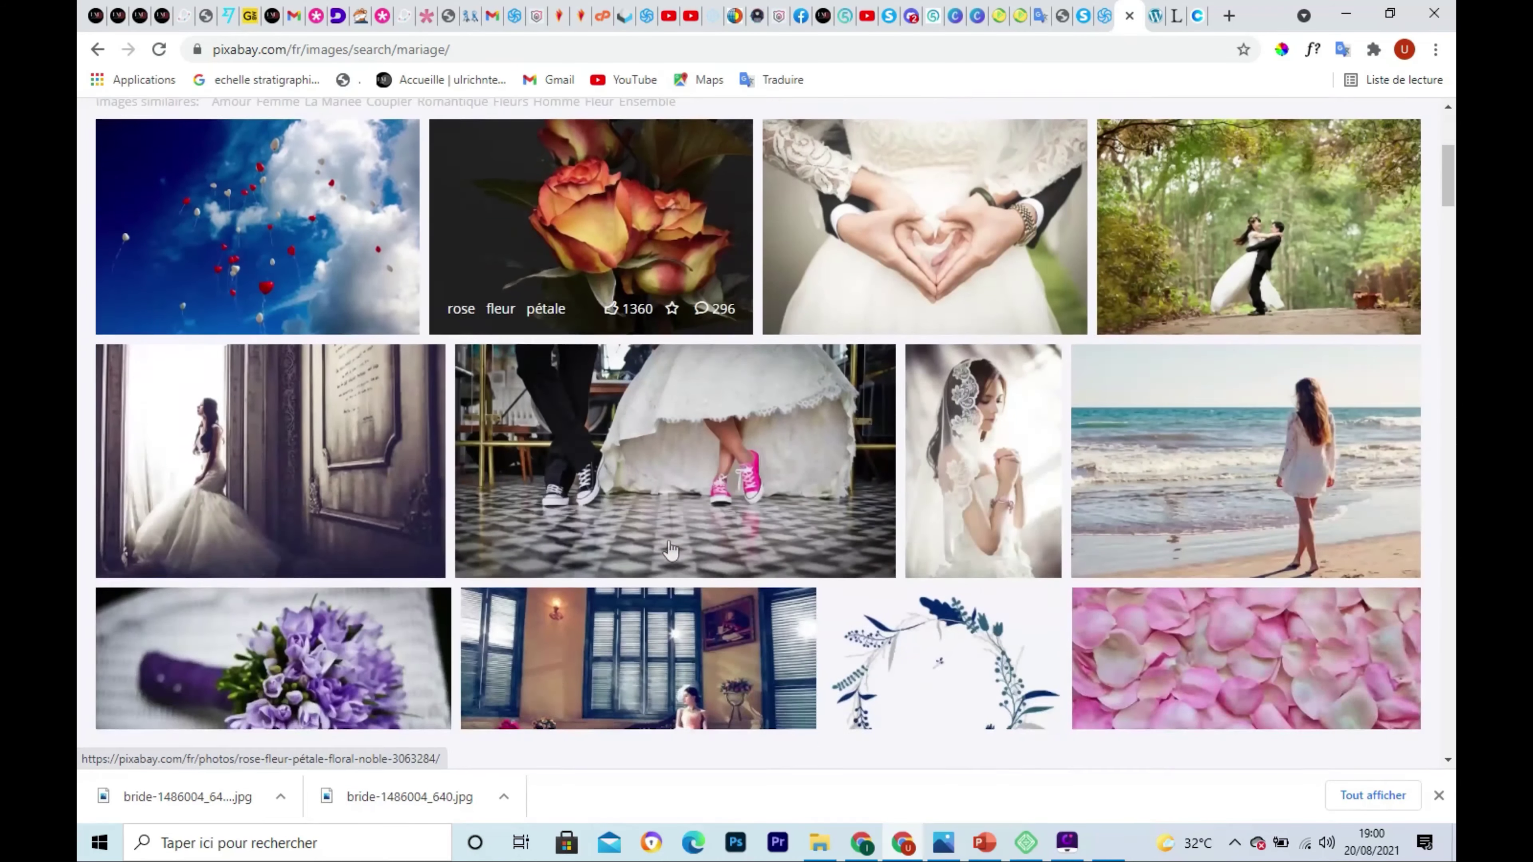
scroll(671, 549, down, 5)
scroll(671, 549, down, 4)
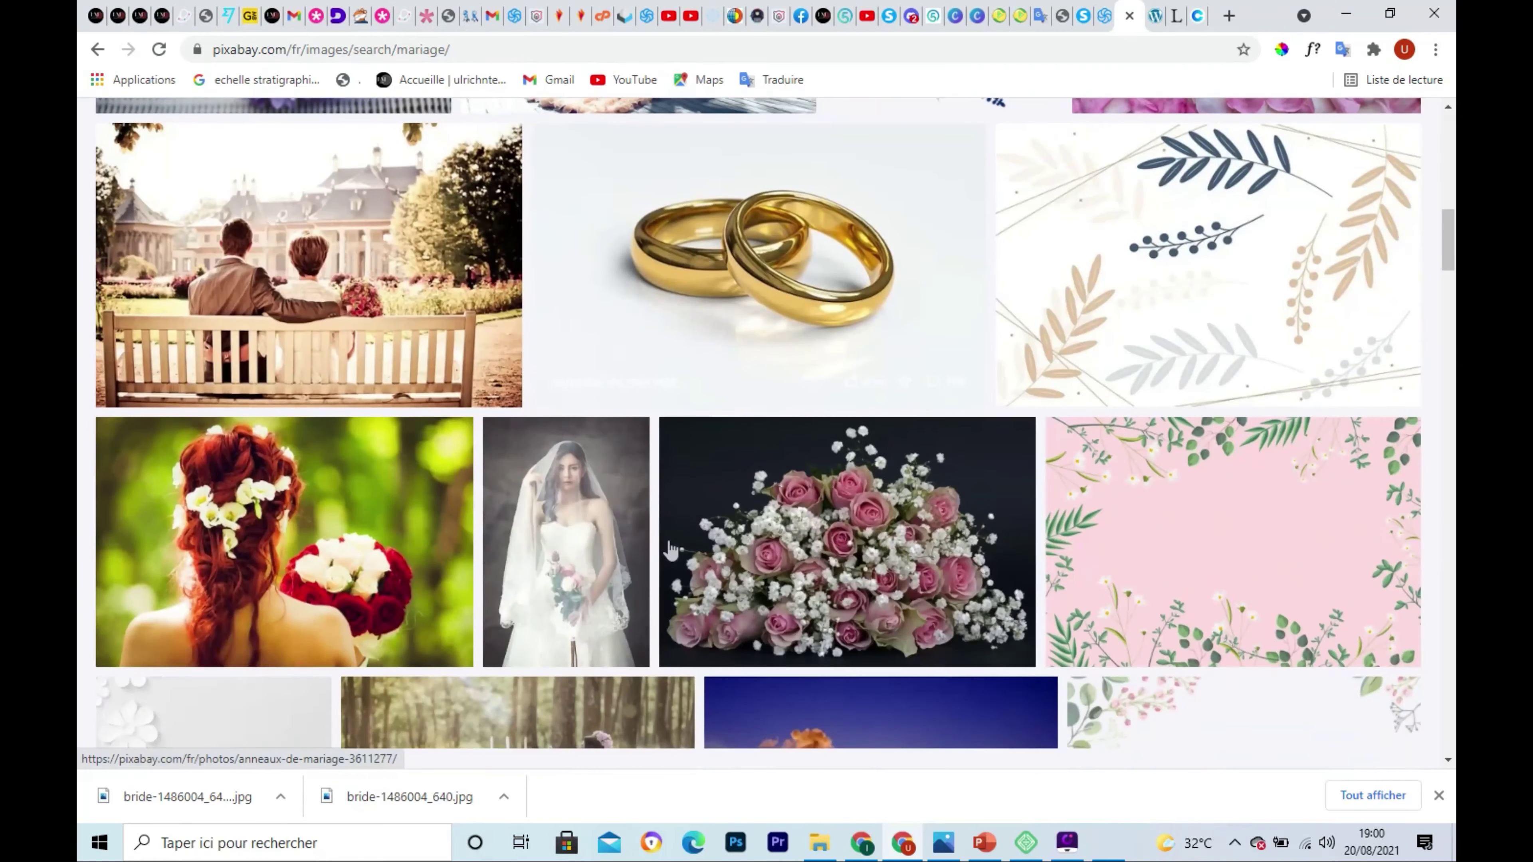
scroll(668, 549, up, 7)
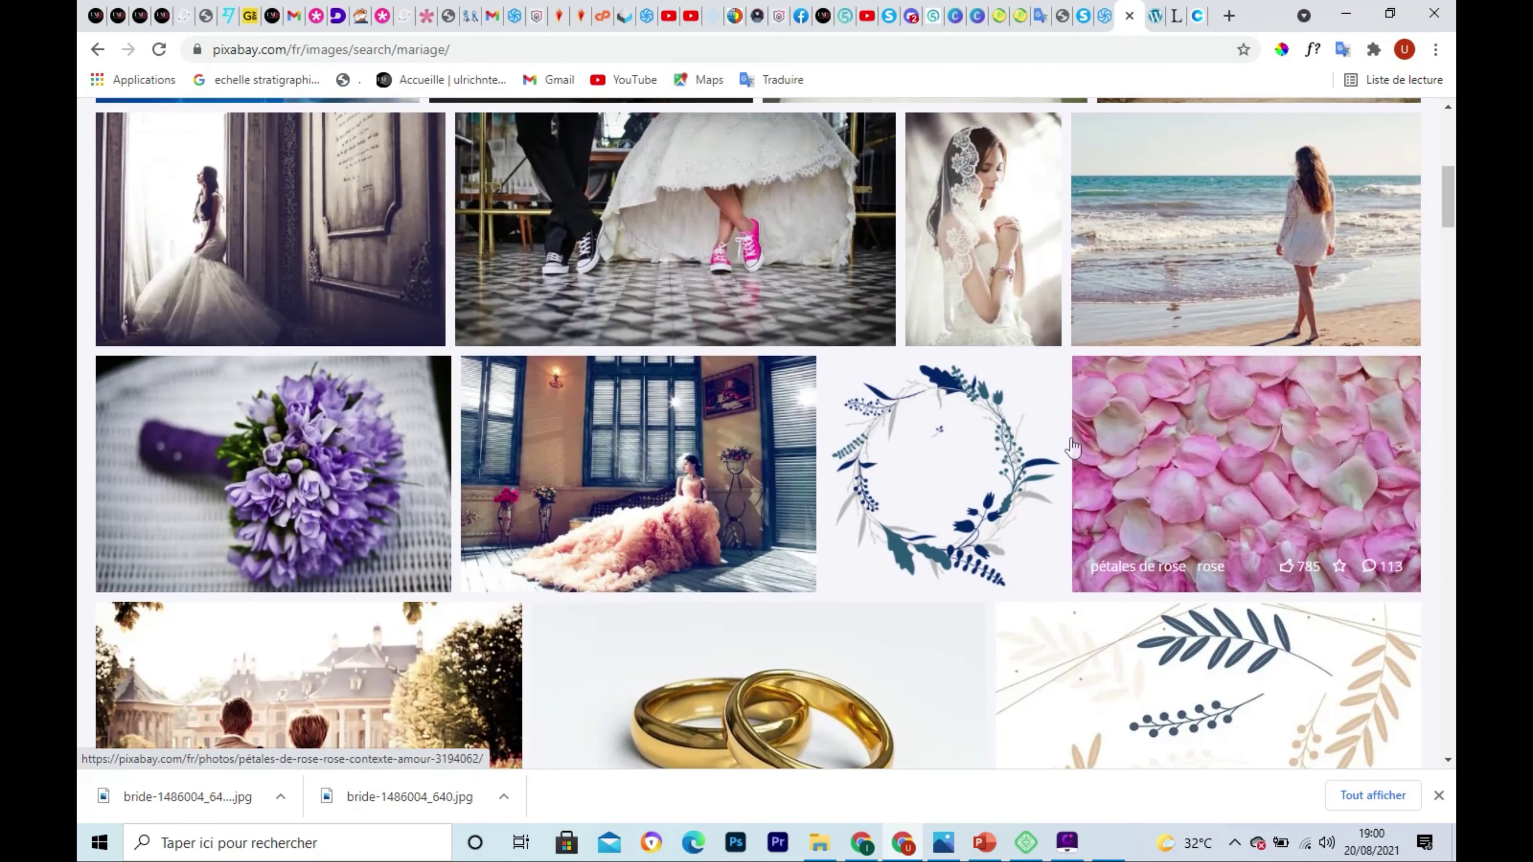
click(643, 483)
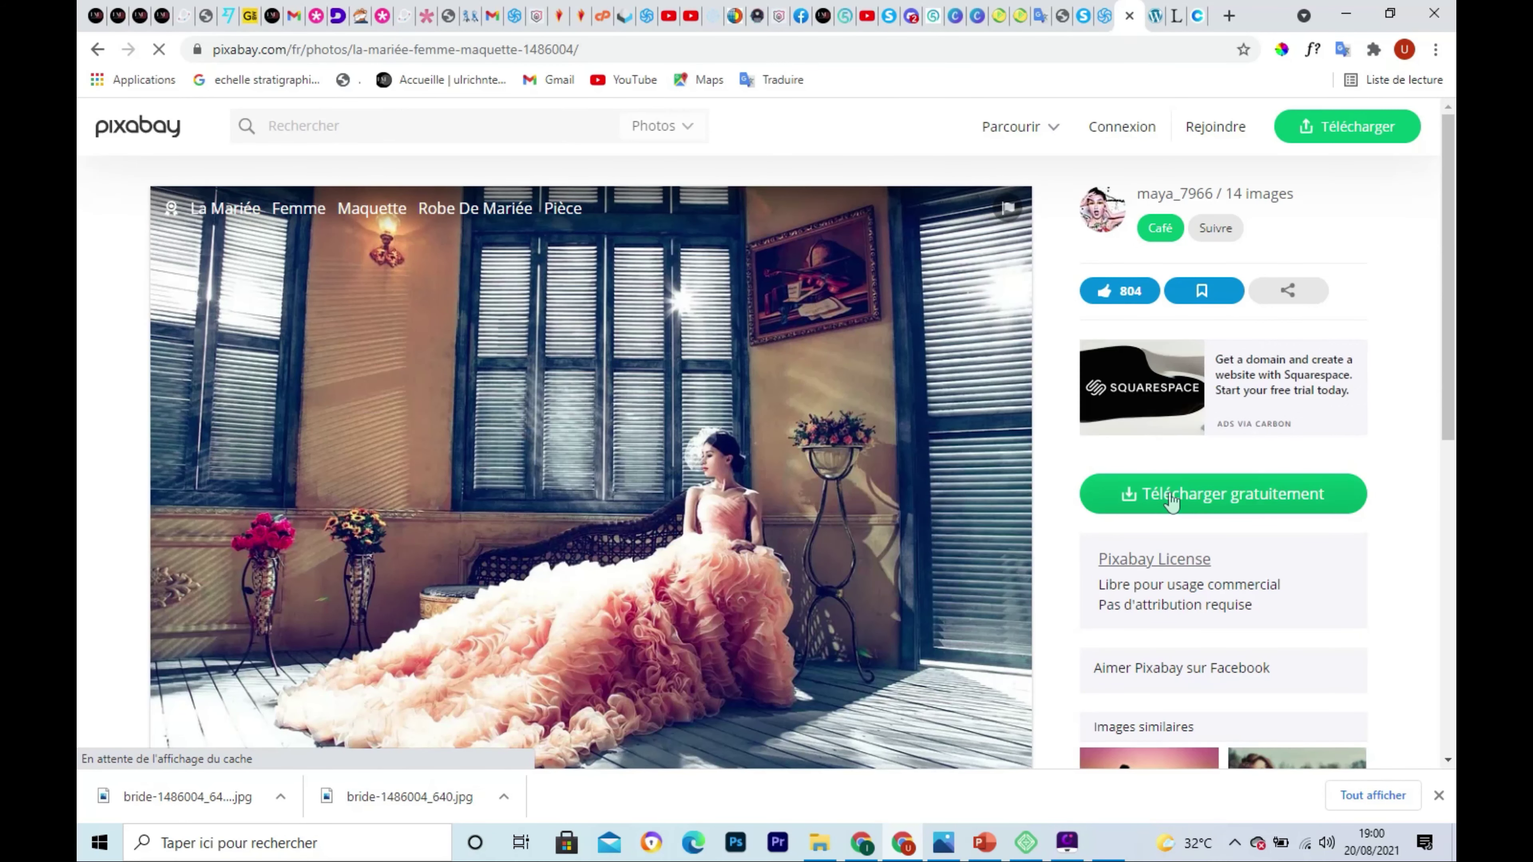
click(1170, 501)
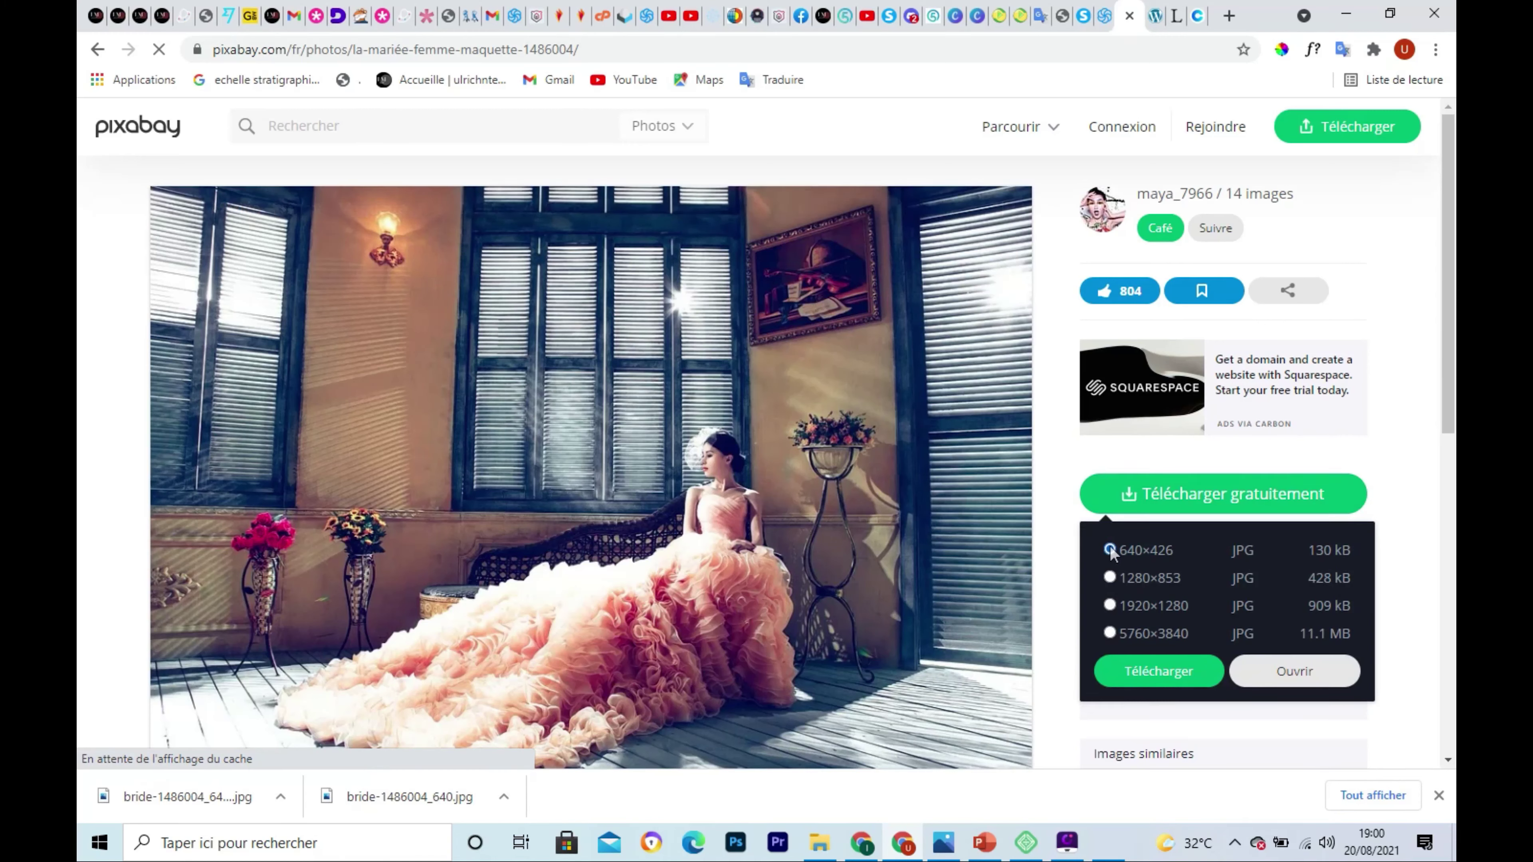
click(1141, 680)
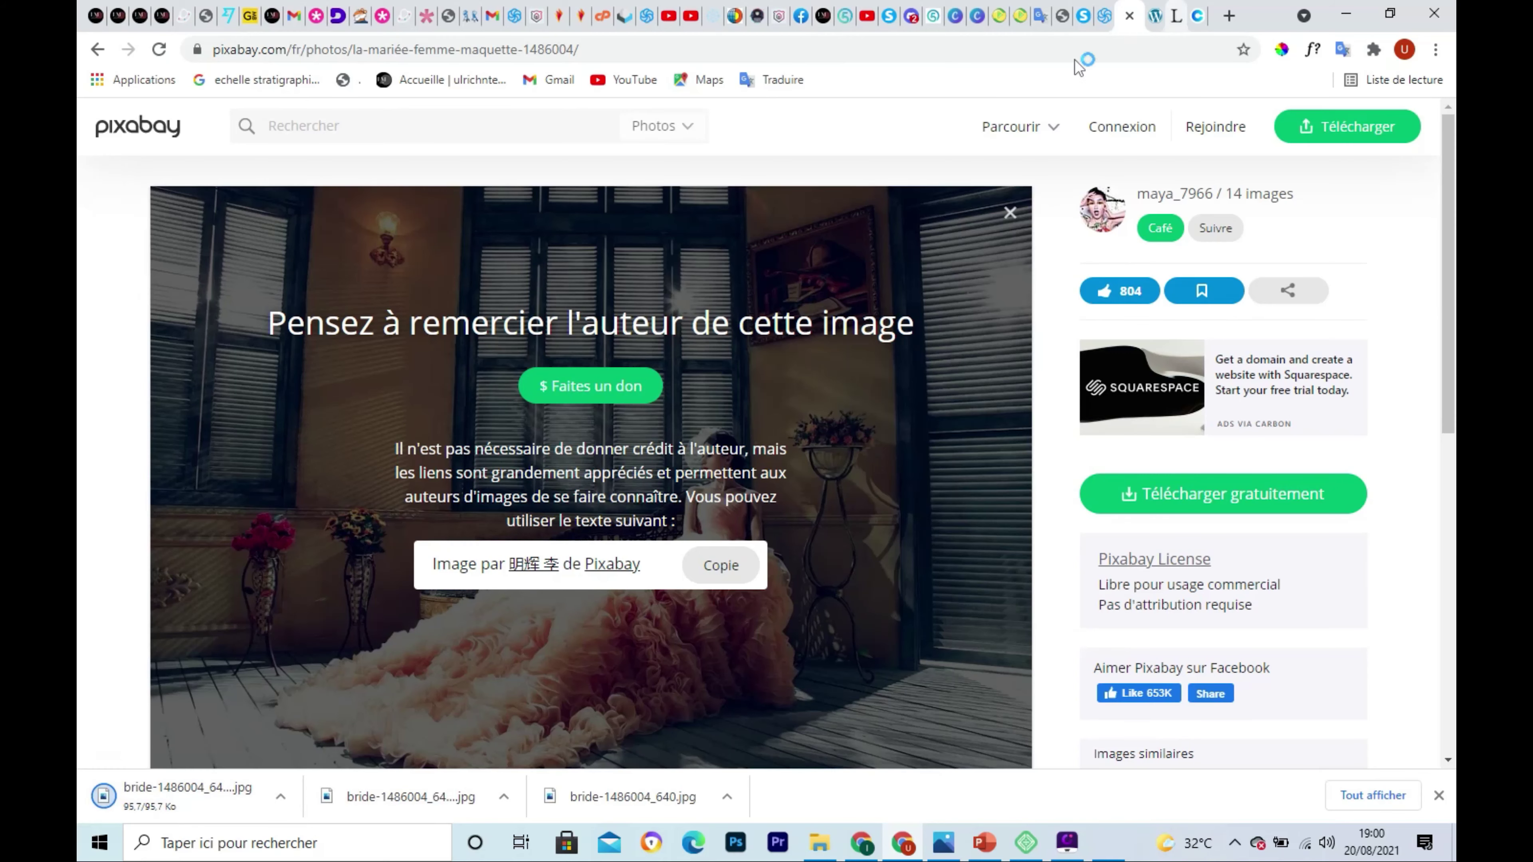
Return to the Divi page, upload the downloaded bride-1486004_640 (2).jpg to the media library and load it into the Image module.
click(1153, 18)
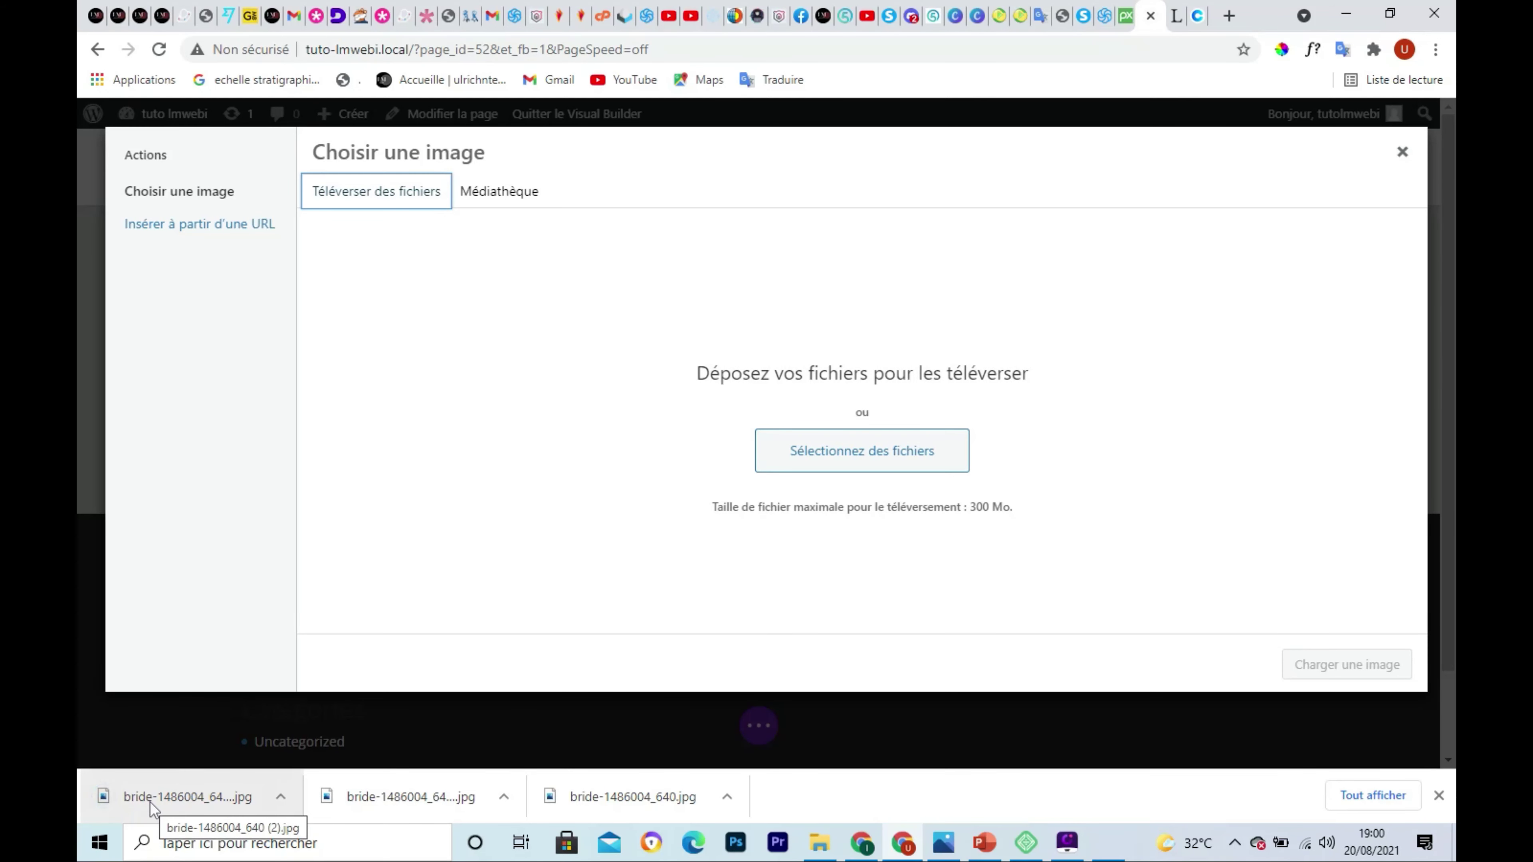
drag(150, 802, 841, 445)
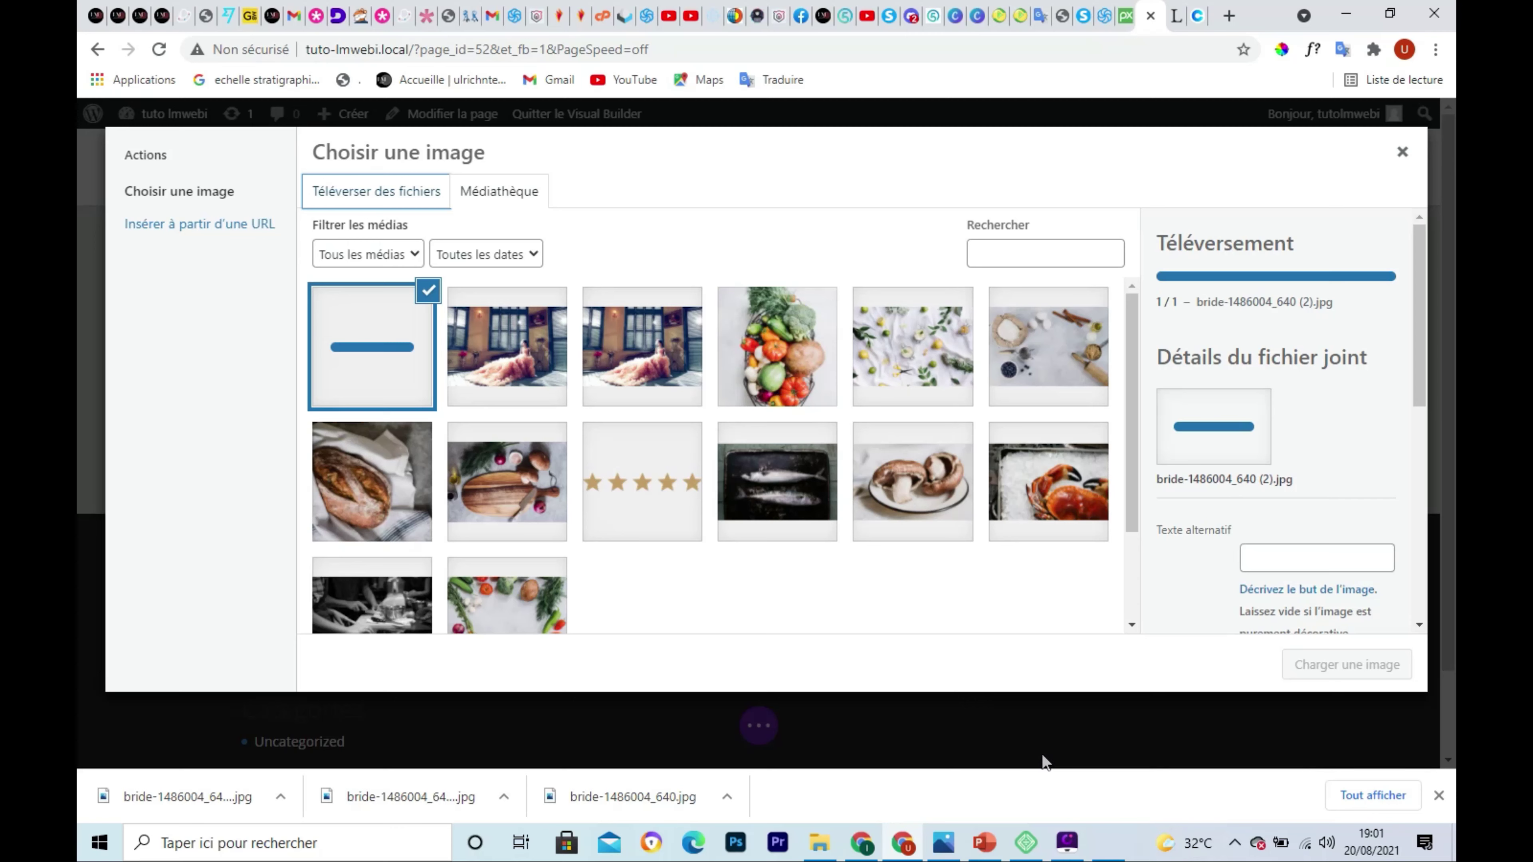
key(ctrl+shift+d)
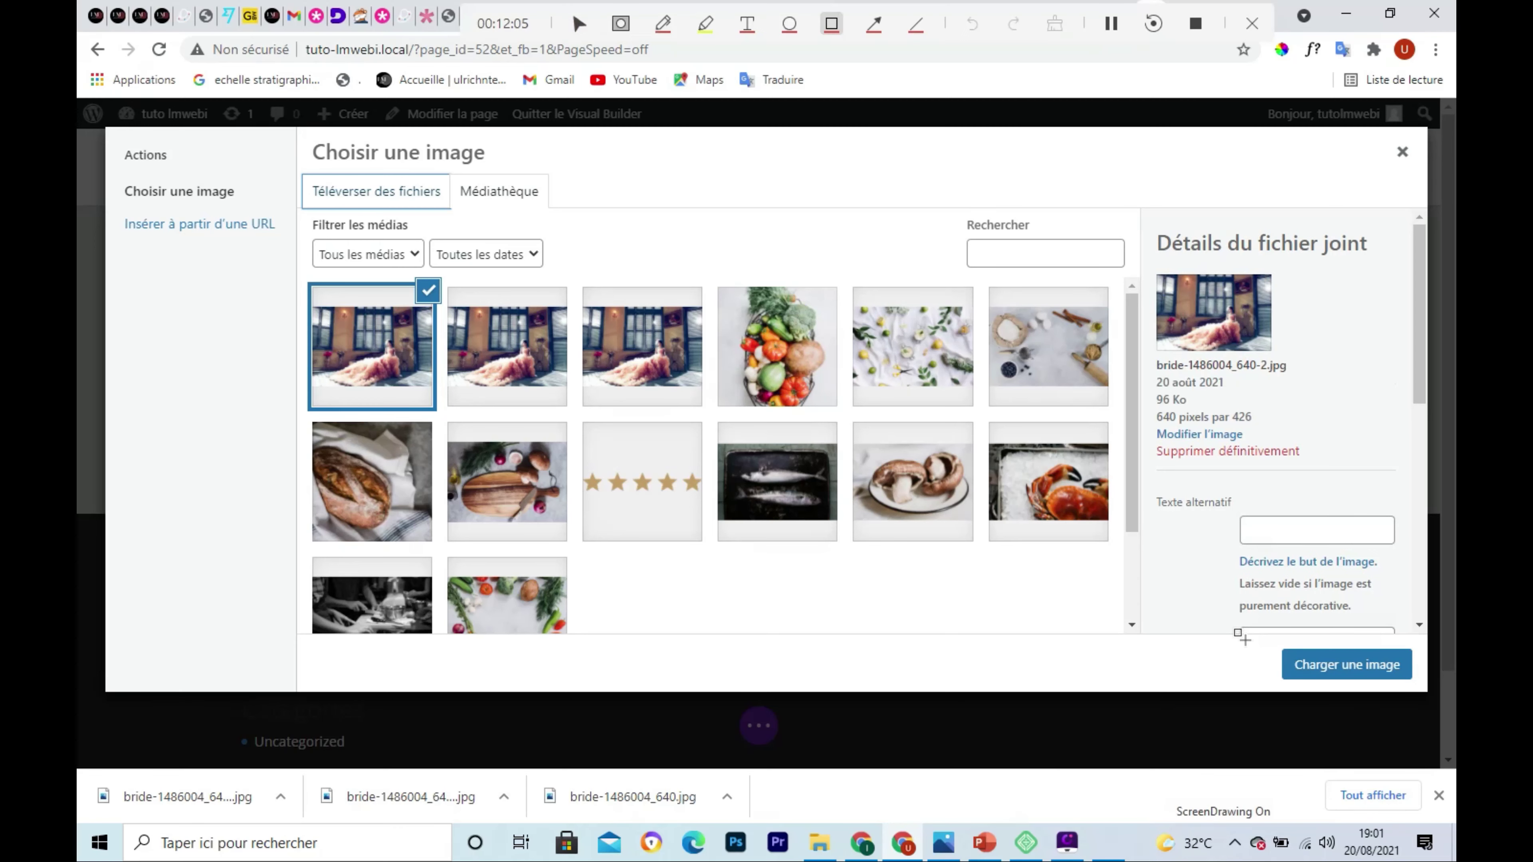
mouse_move(1237, 633)
mouse_down()
mouse_move(1369, 698)
mouse_move(1431, 688)
mouse_up()
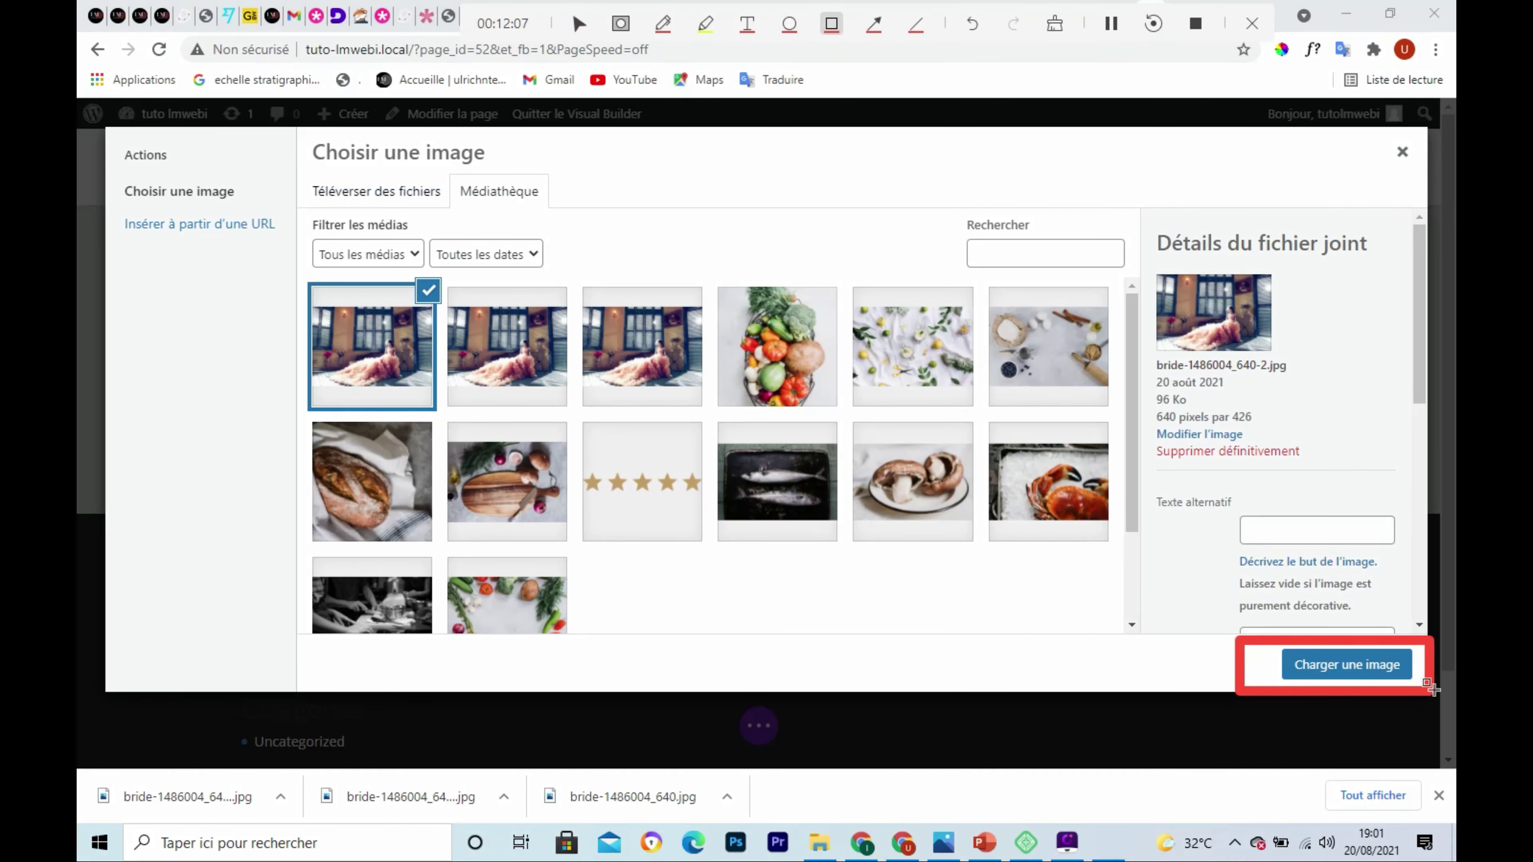
key(ctrl+shift+d)
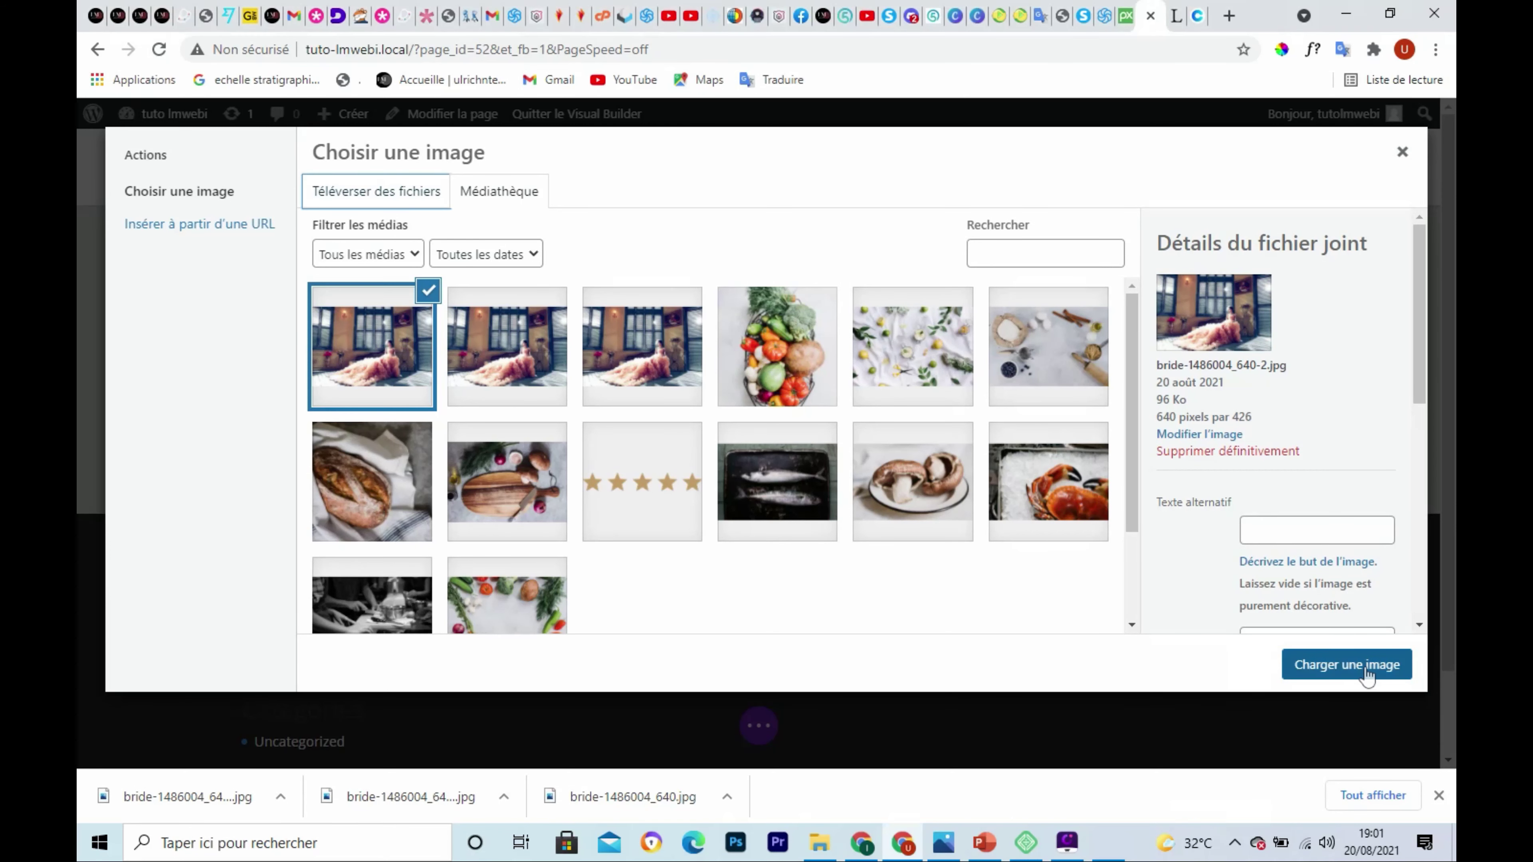
click(1365, 671)
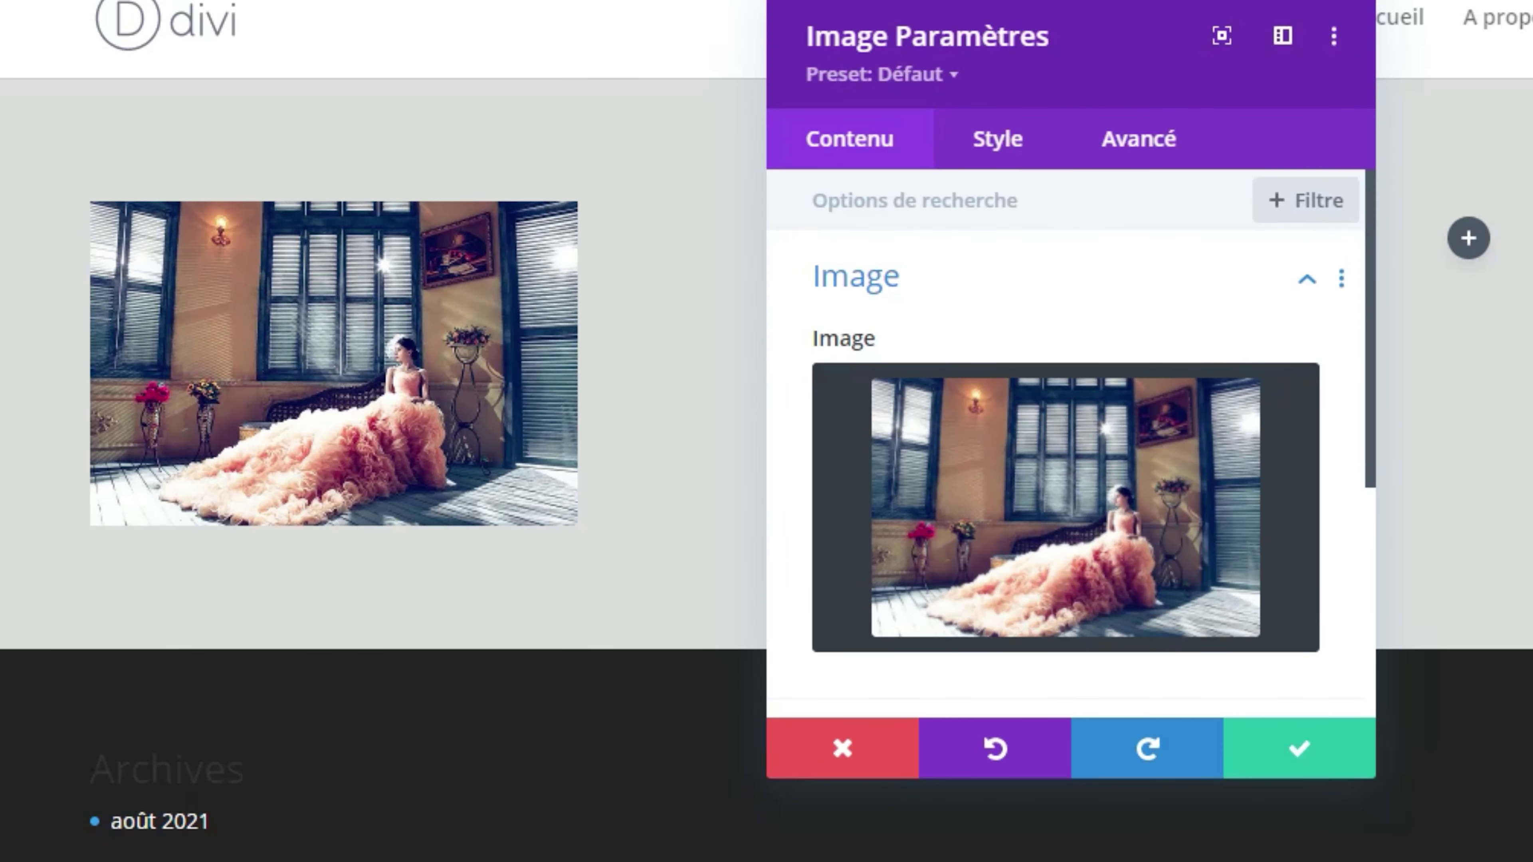
Examine the image's link settings and the style option groups from alignment to animation.
mouse_move(837, 448)
scroll(923, 465, down, 5)
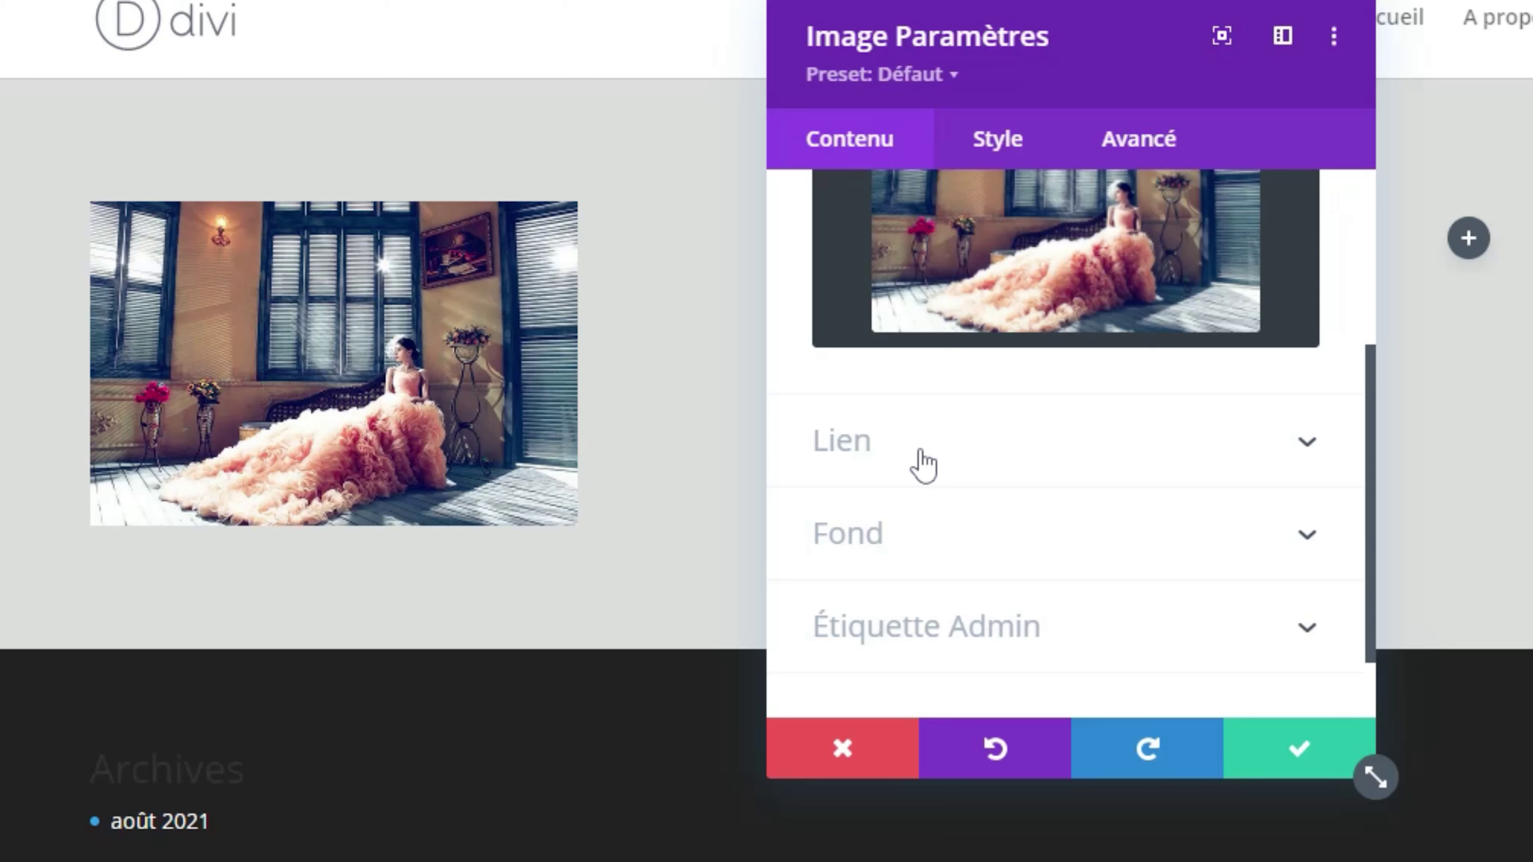
click(1308, 449)
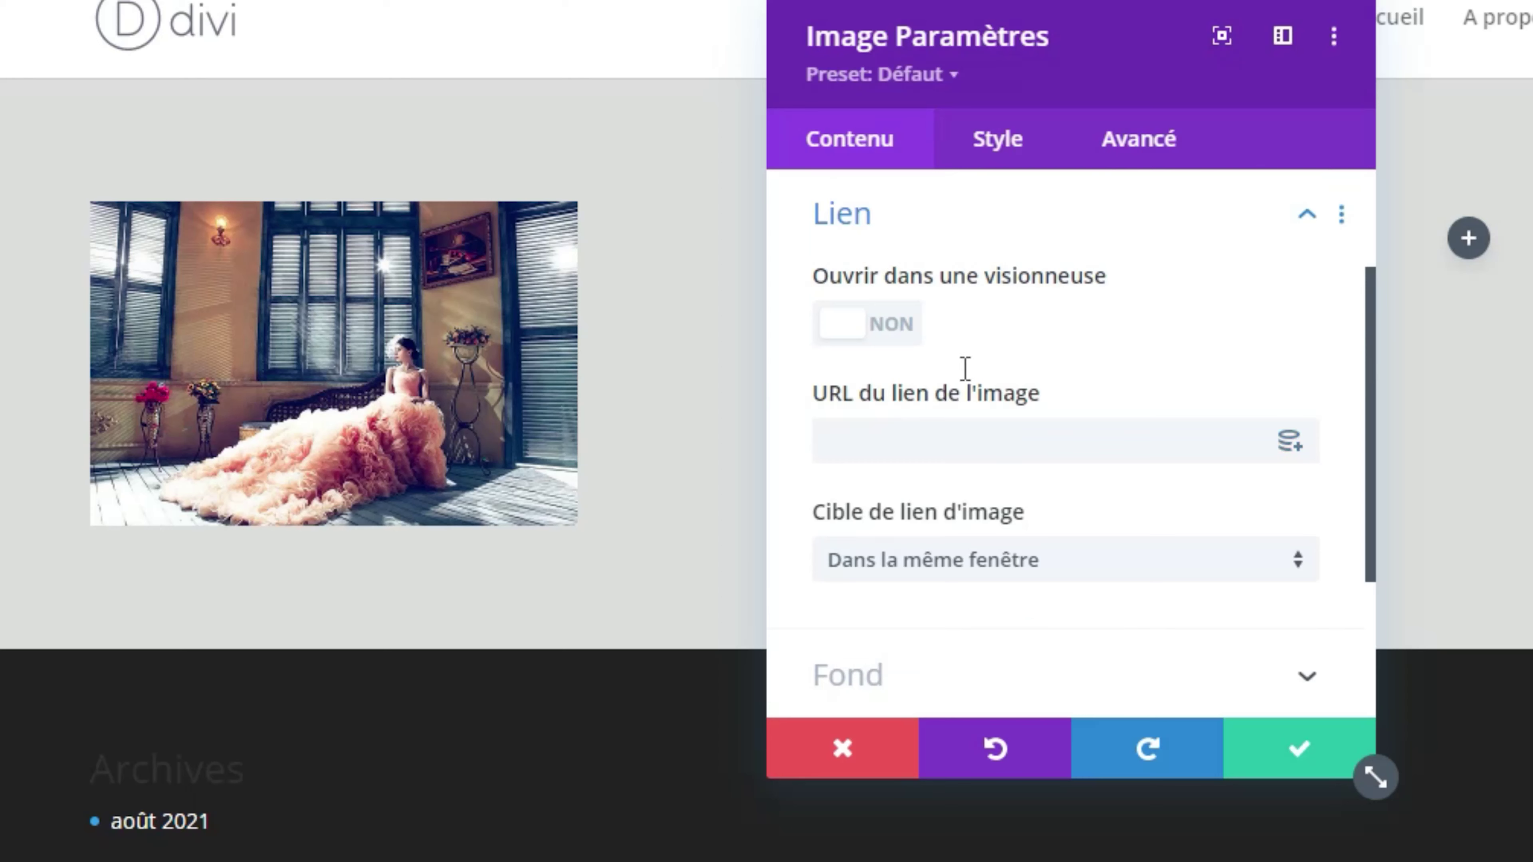
scroll(973, 407, down, 4)
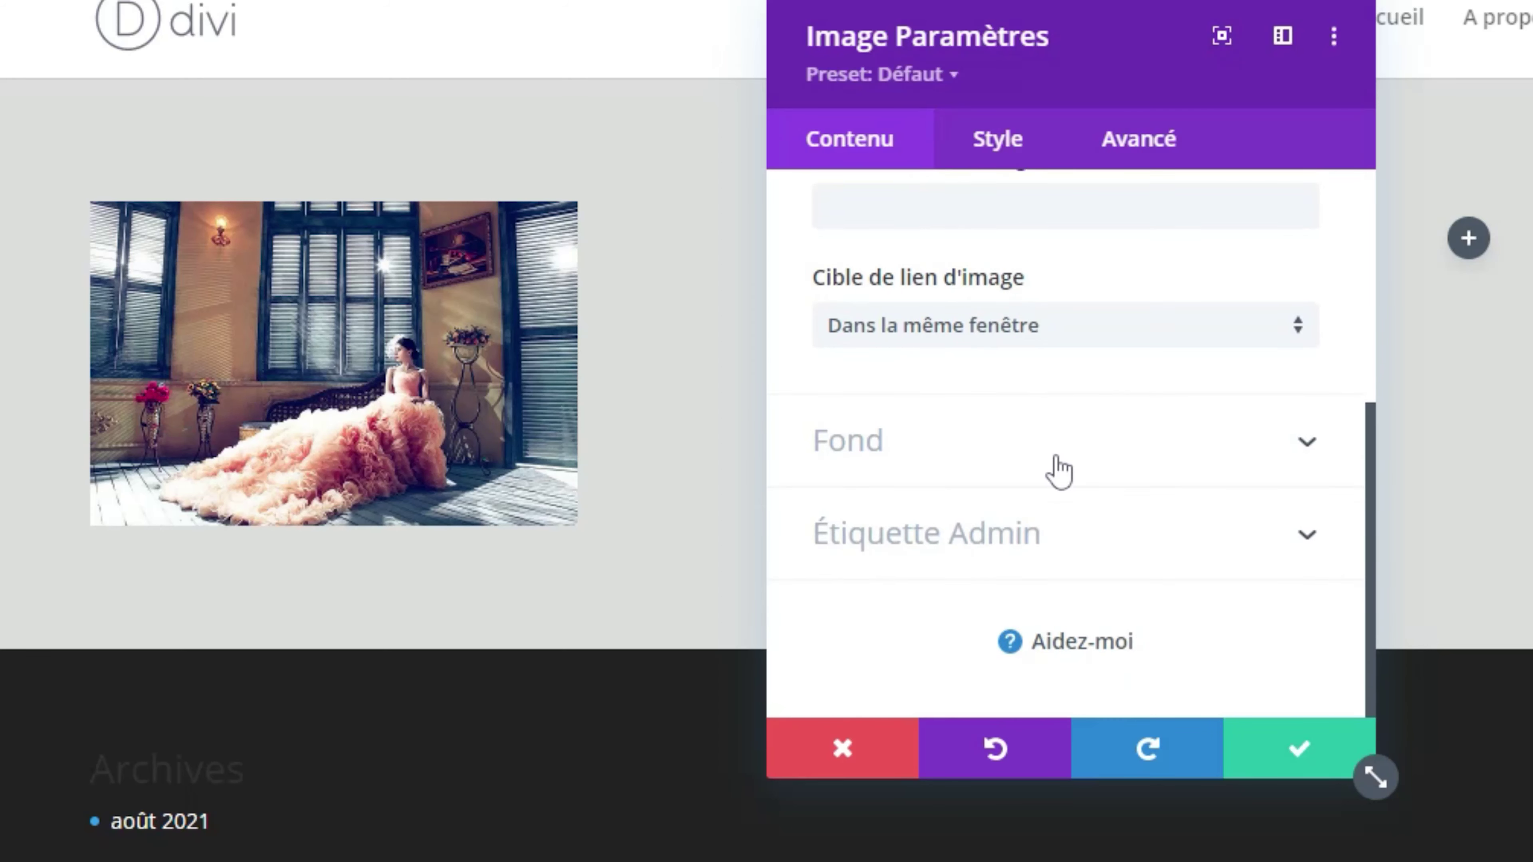
scroll(1058, 471, up, 7)
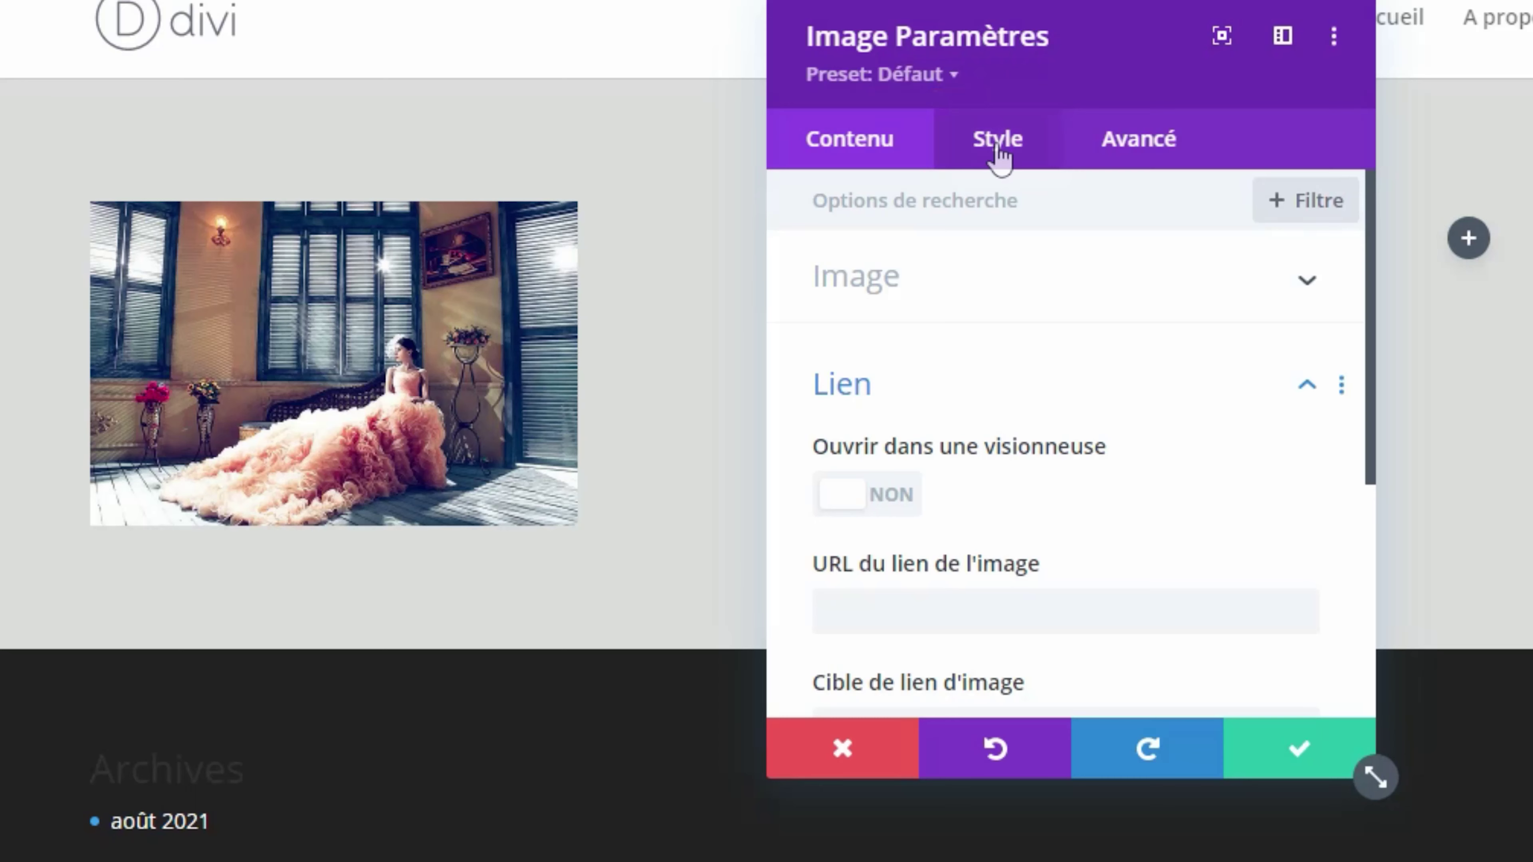
click(999, 158)
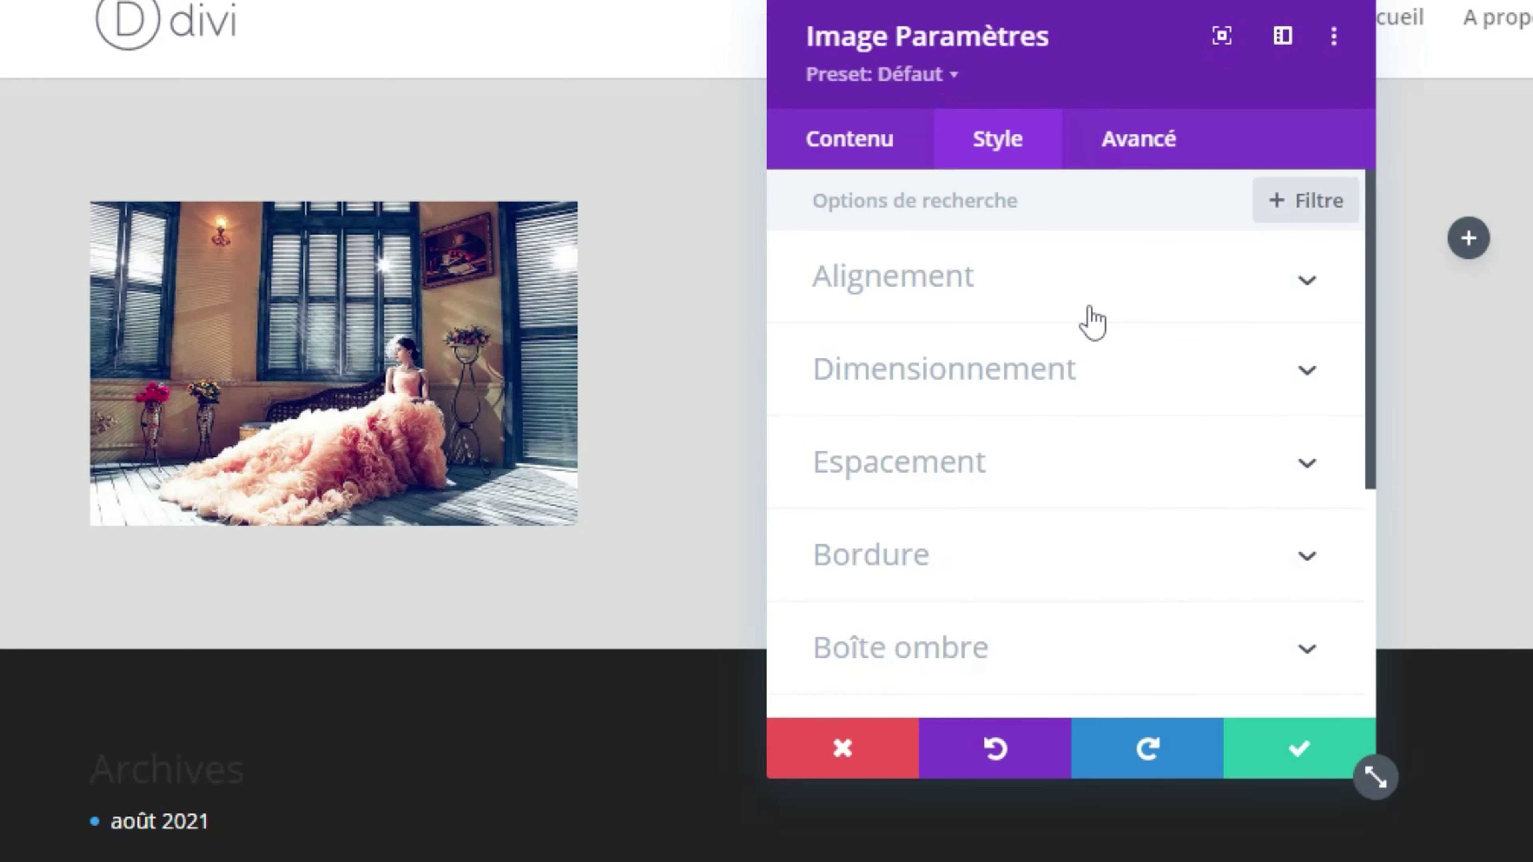
scroll(989, 347, down, 5)
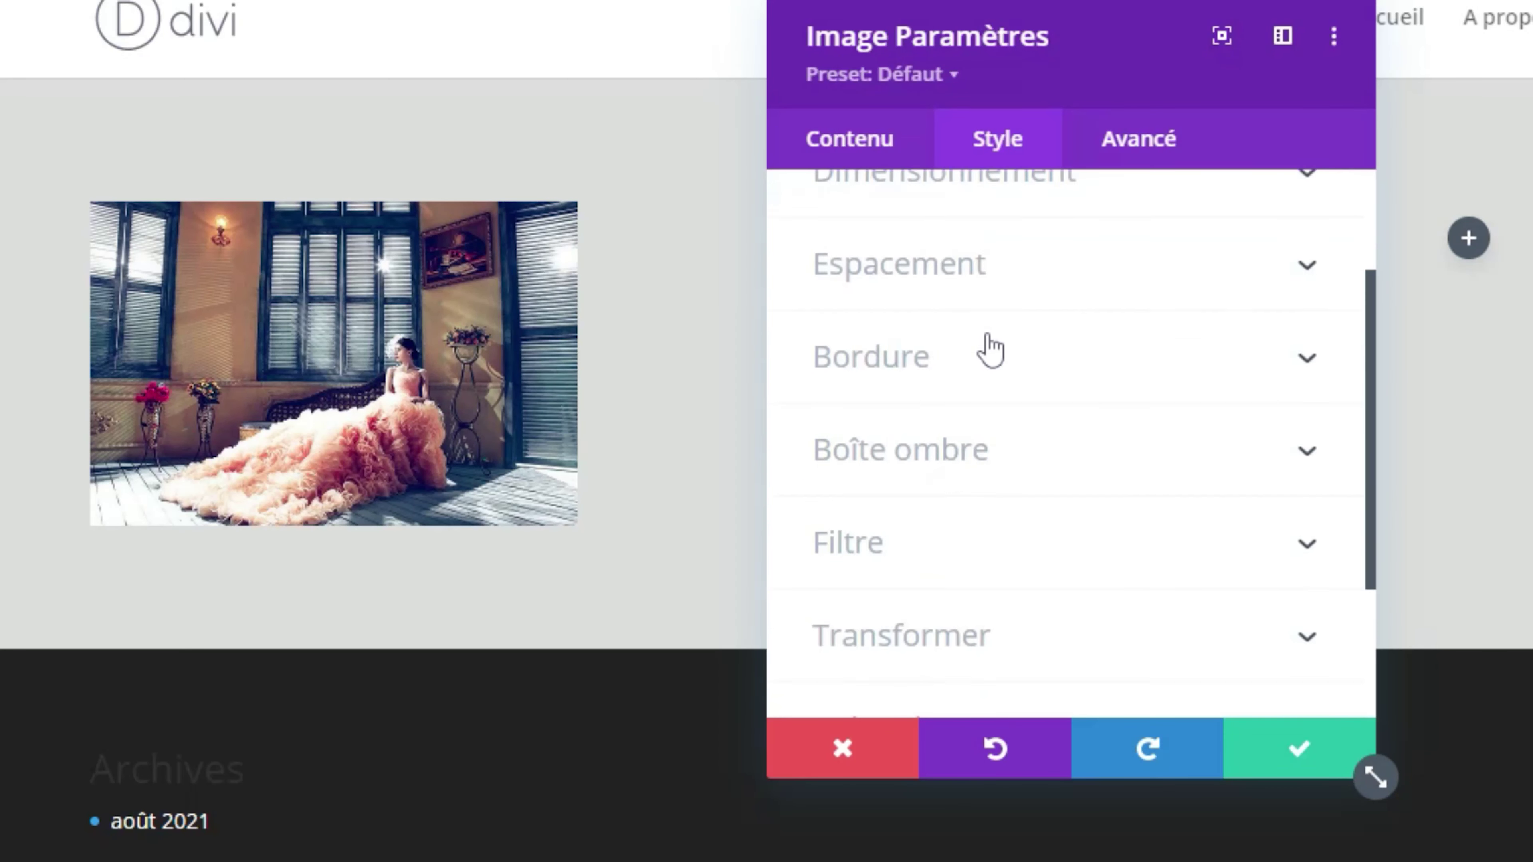
scroll(989, 347, up, 5)
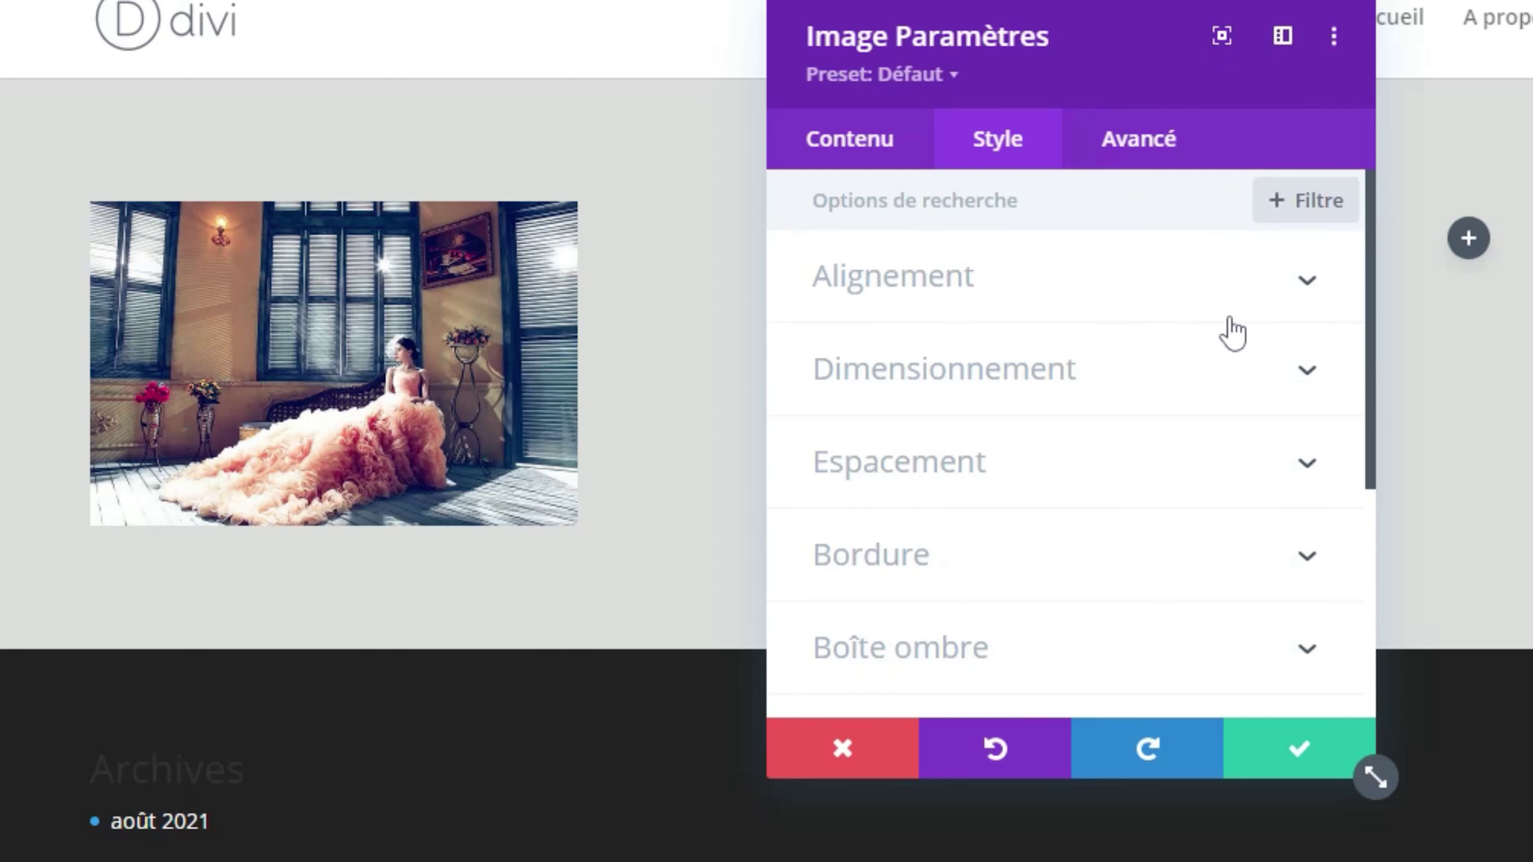
scroll(1230, 393, down, 5)
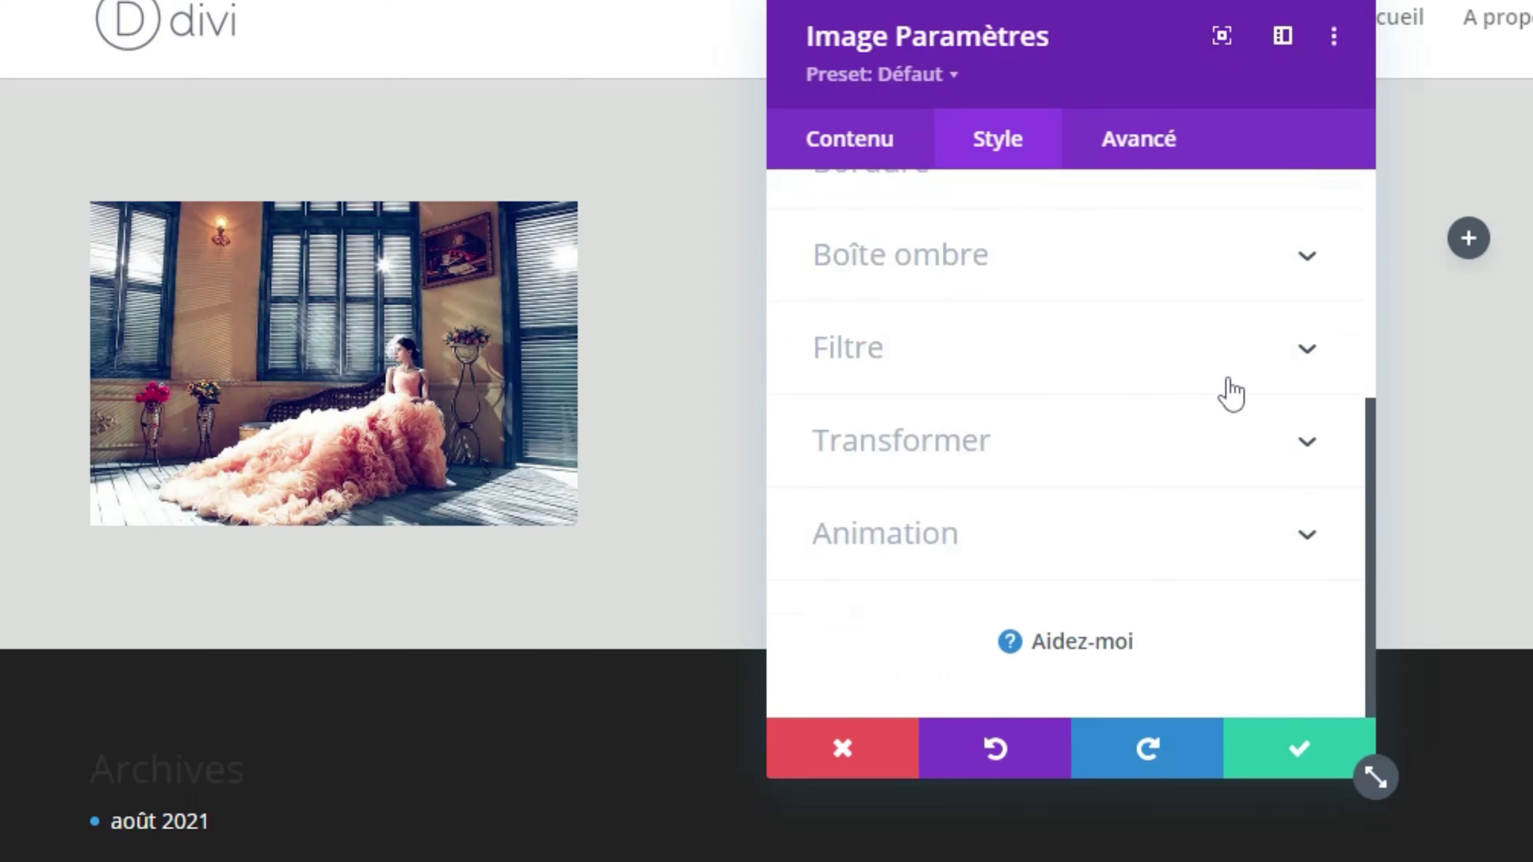
scroll(1230, 394, up, 5)
scroll(1229, 393, down, 5)
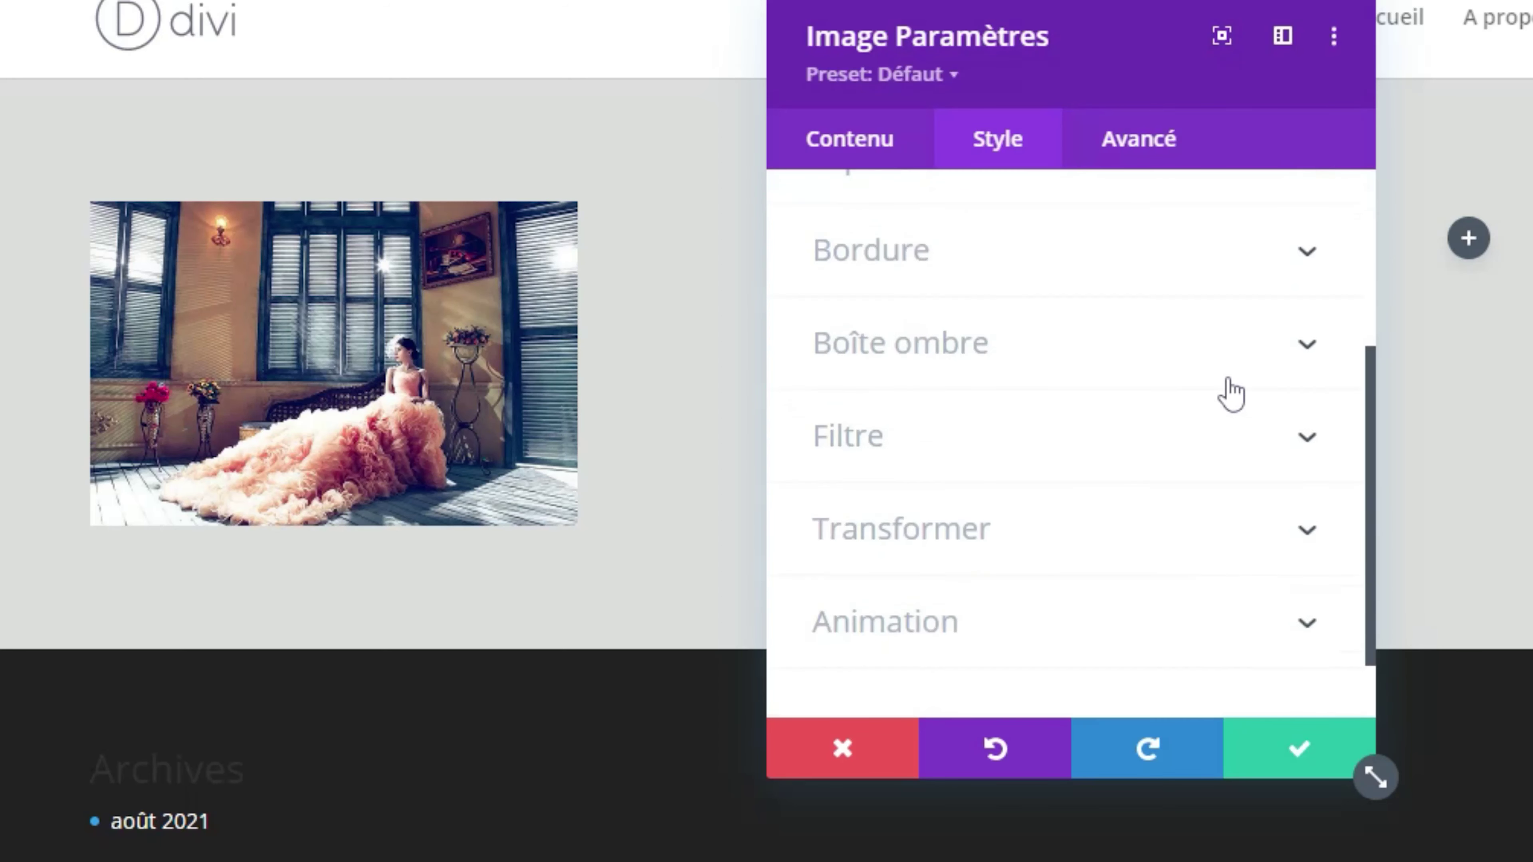
scroll(1230, 394, up, 5)
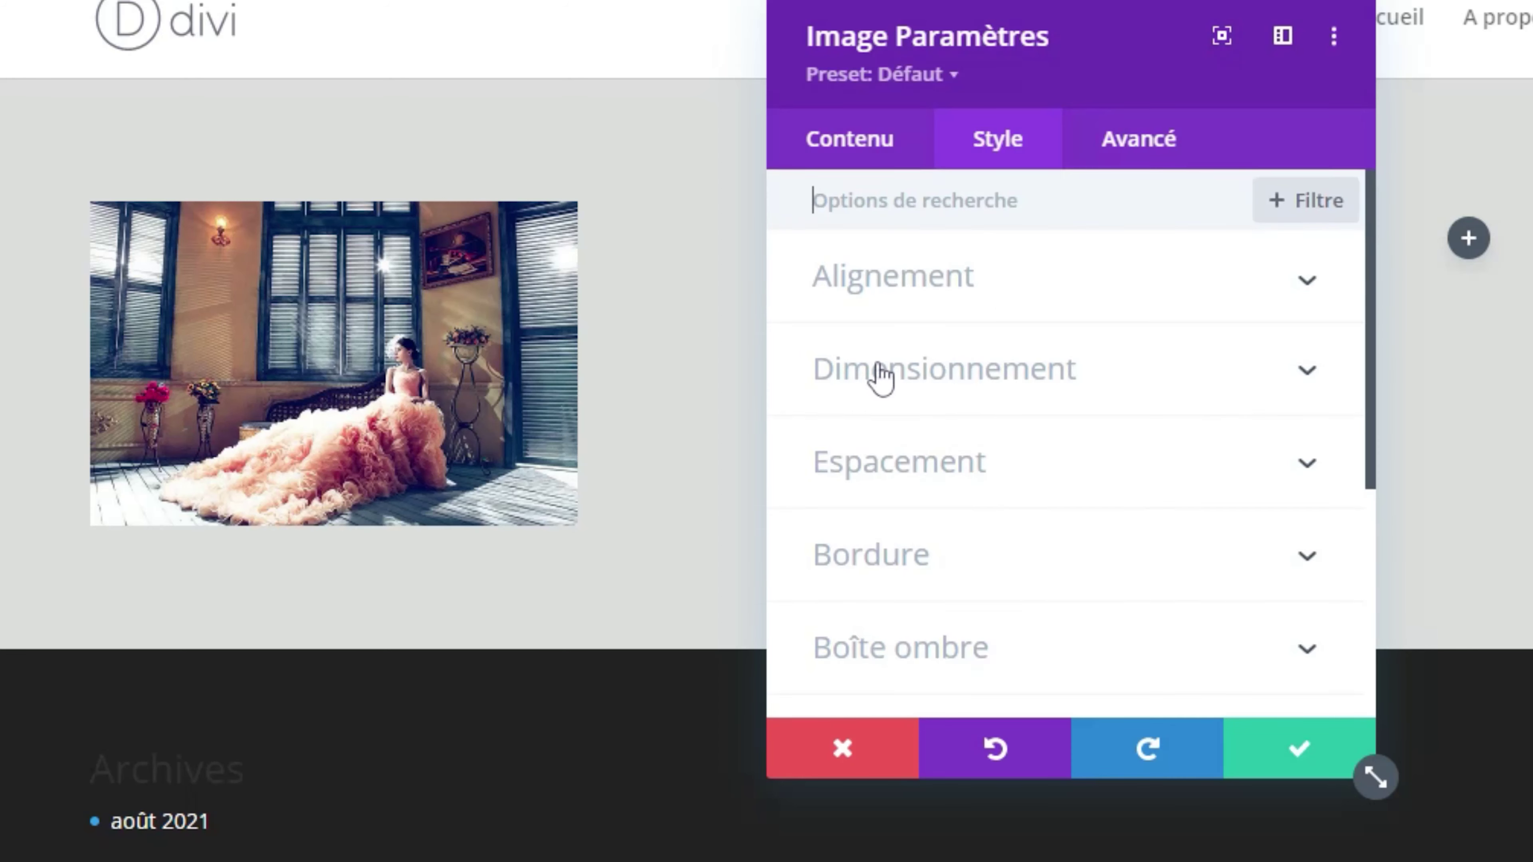
Expand the image's border settings and round all four corners to 14px.
scroll(1102, 377, down, 2)
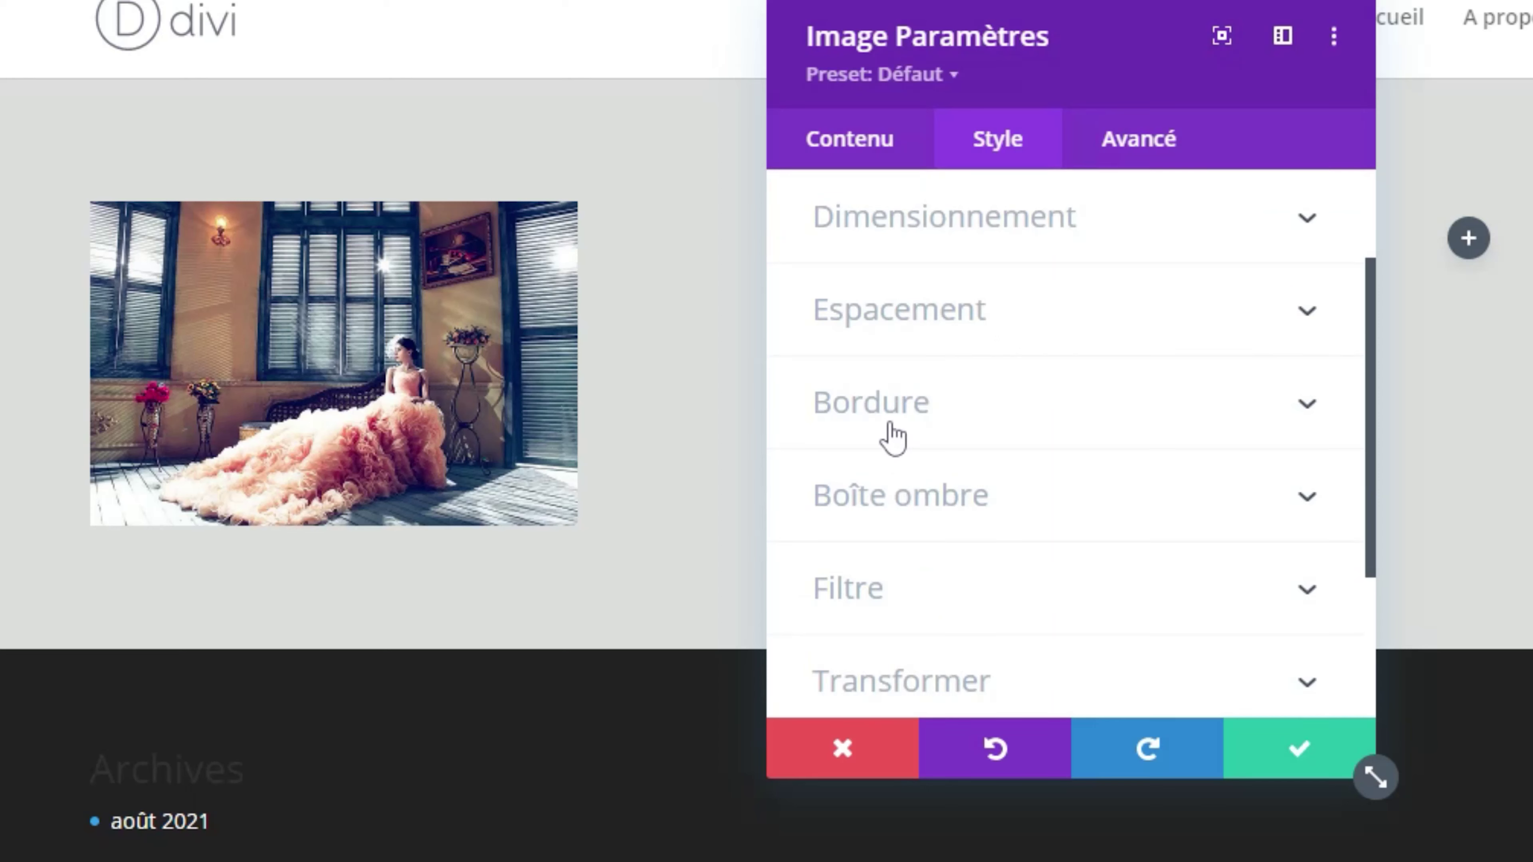
scroll(887, 434, down, 2)
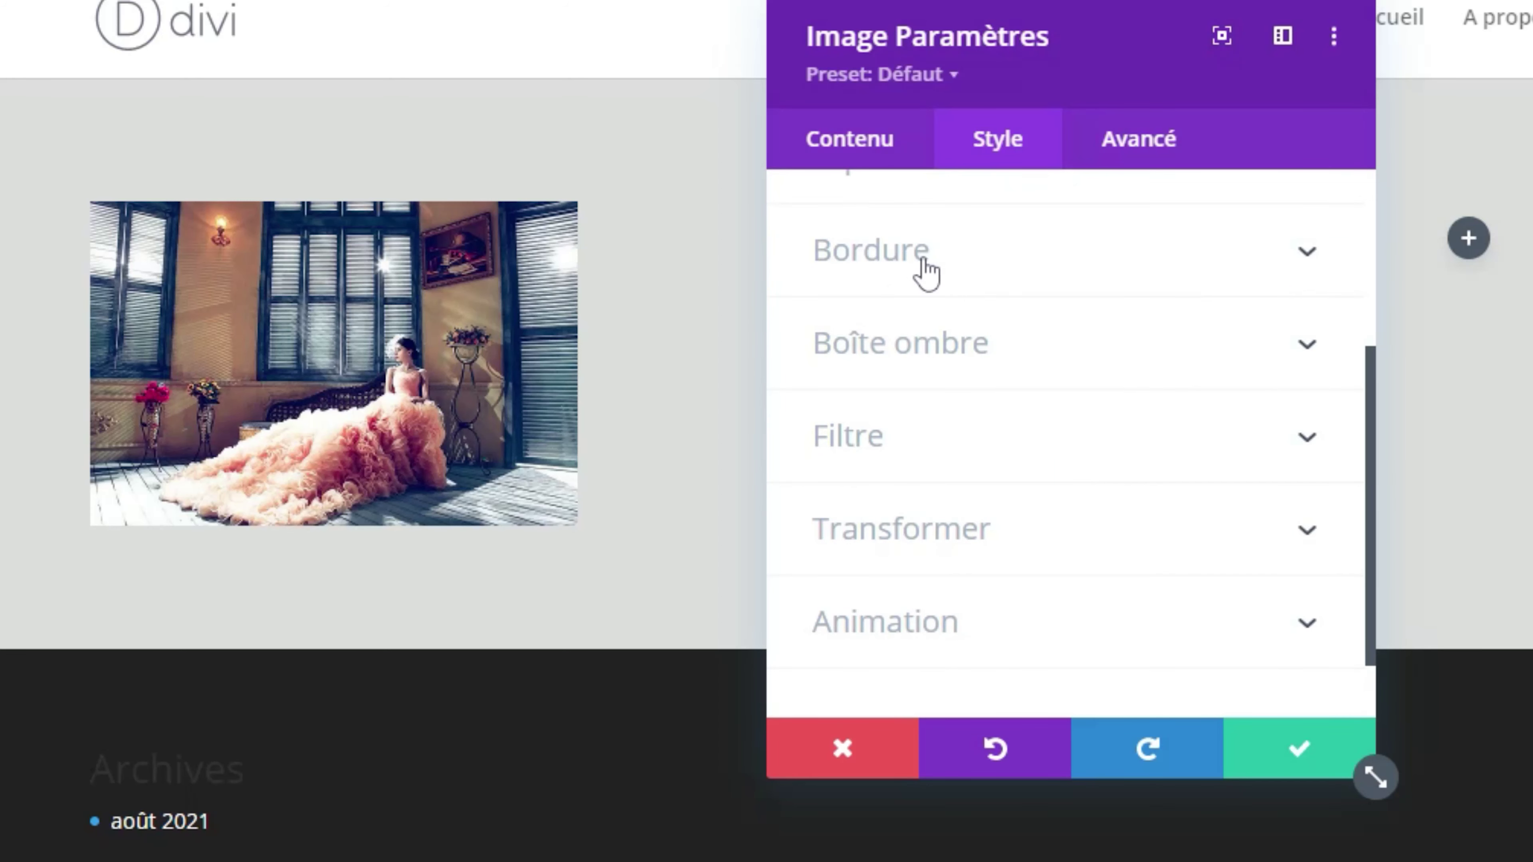
click(1307, 252)
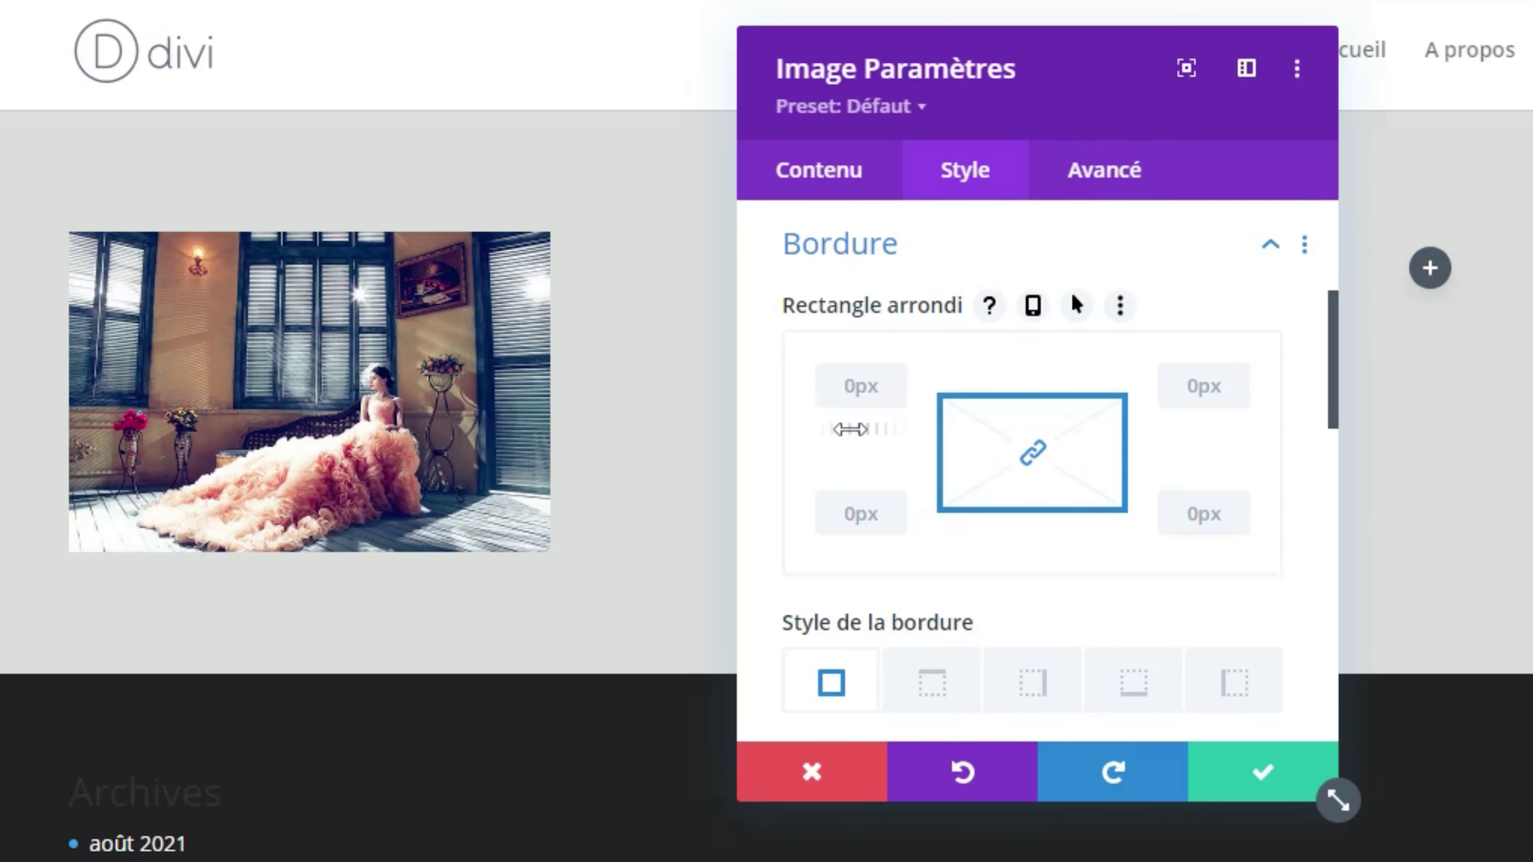
drag(903, 424, 820, 430)
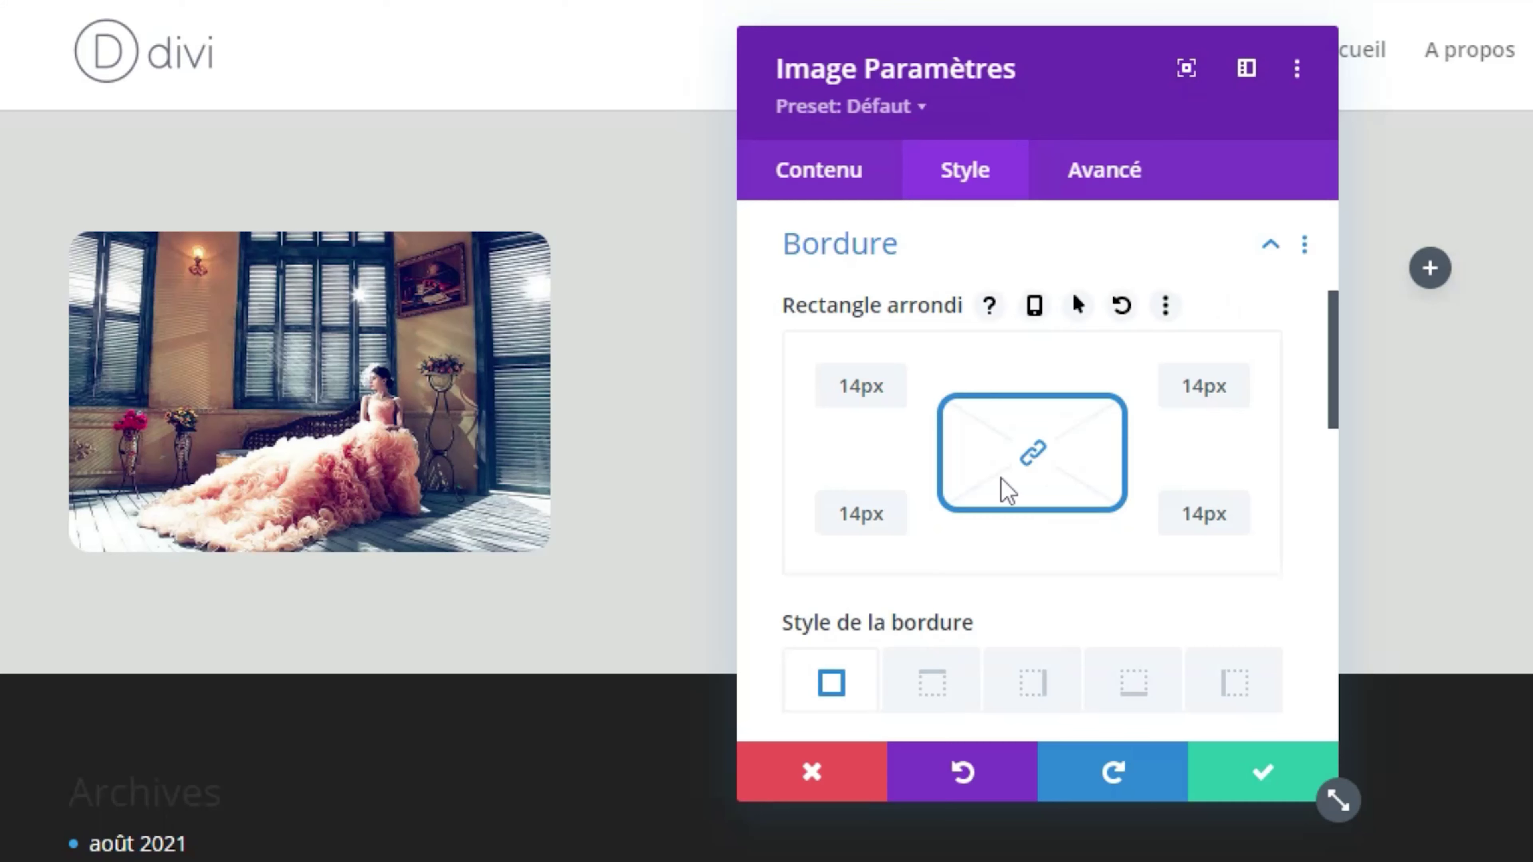
Unlink the image's four rounded-corner values so that each corner can be adjusted separately.
mouse_move(991, 418)
mouse_down()
mouse_move(1013, 479)
mouse_move(1071, 481)
mouse_up()
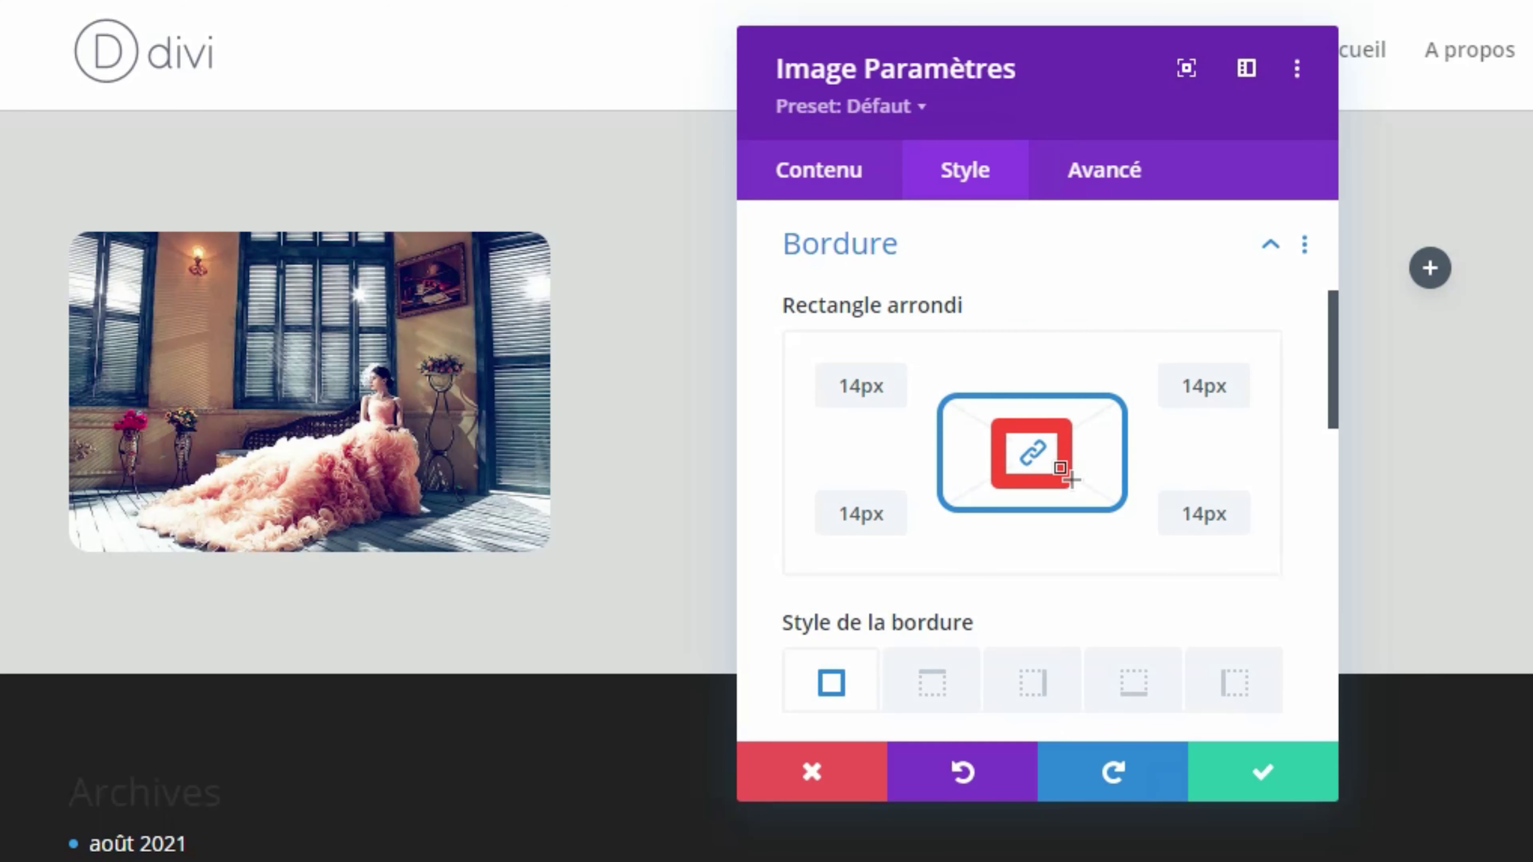
key(Escape)
click(1030, 461)
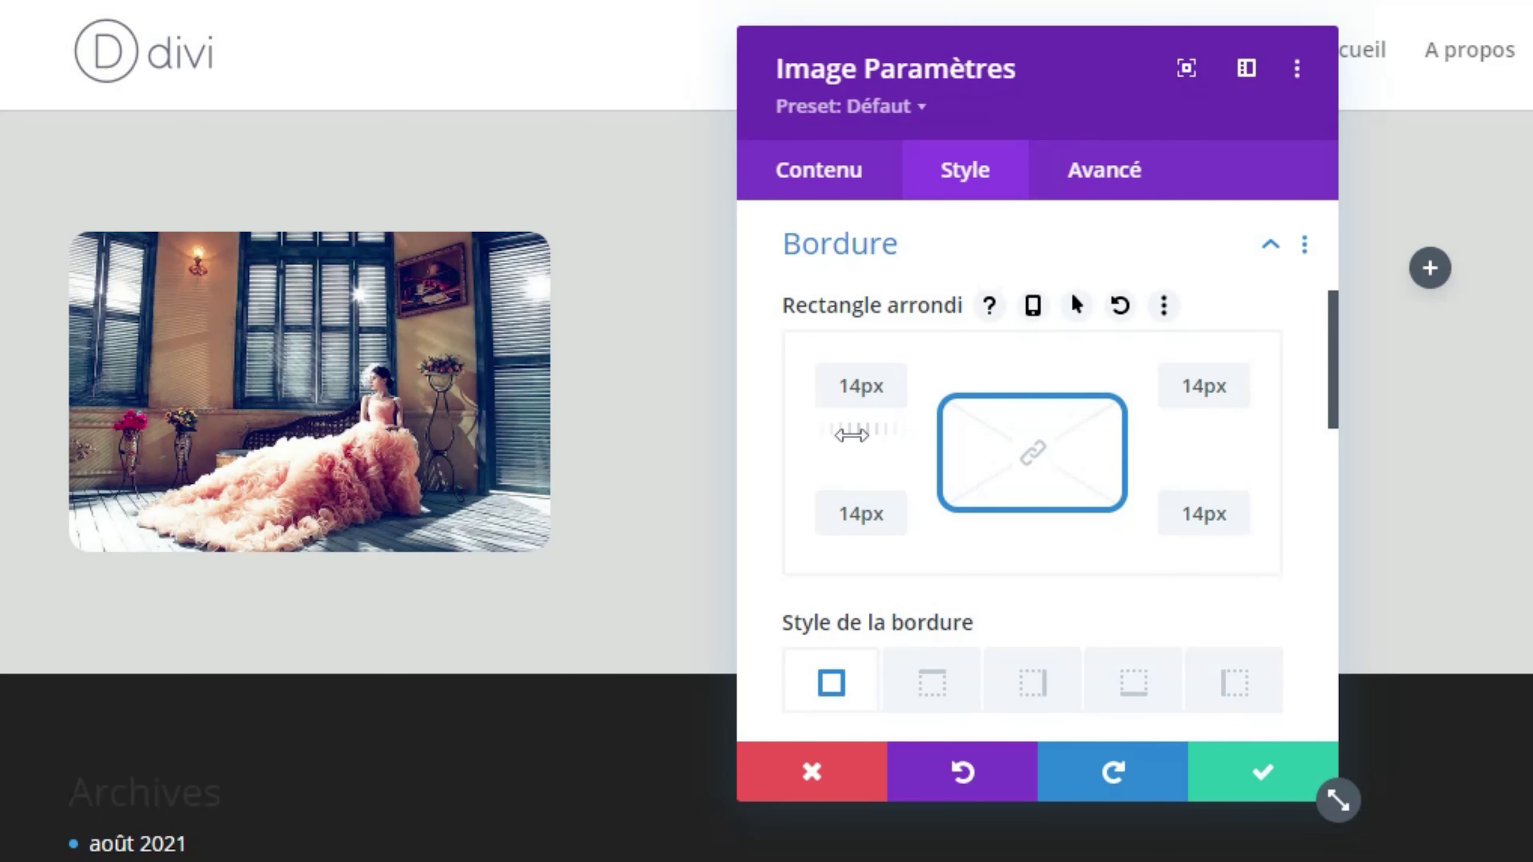
mouse_move(859, 430)
mouse_down()
mouse_move(1071, 435)
mouse_move(851, 436)
mouse_up()
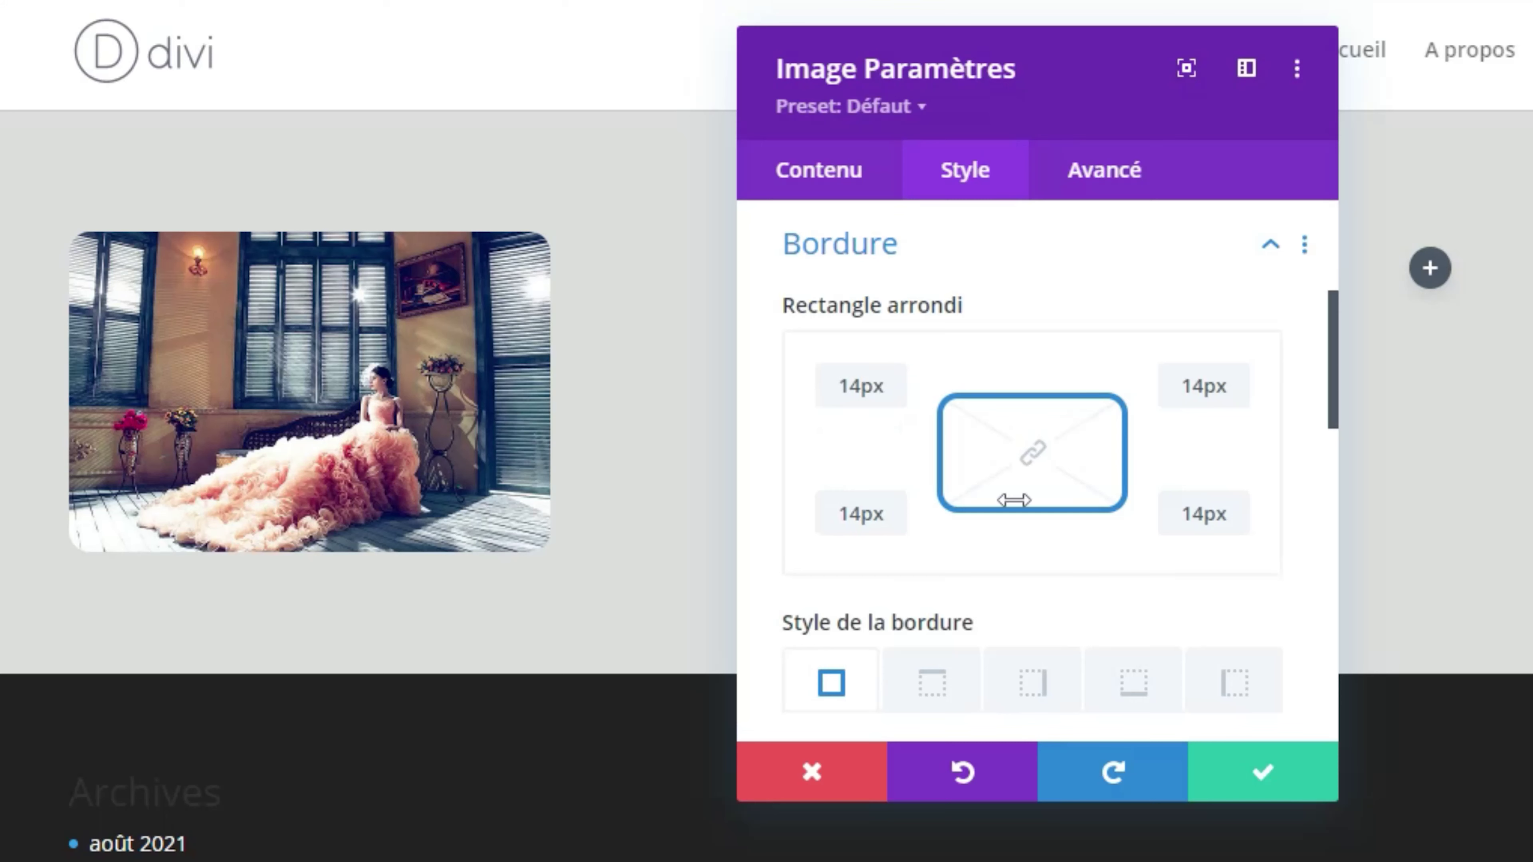
Examine the image's remaining border options: the sides, width, colour and line style.
scroll(941, 606, down, 5)
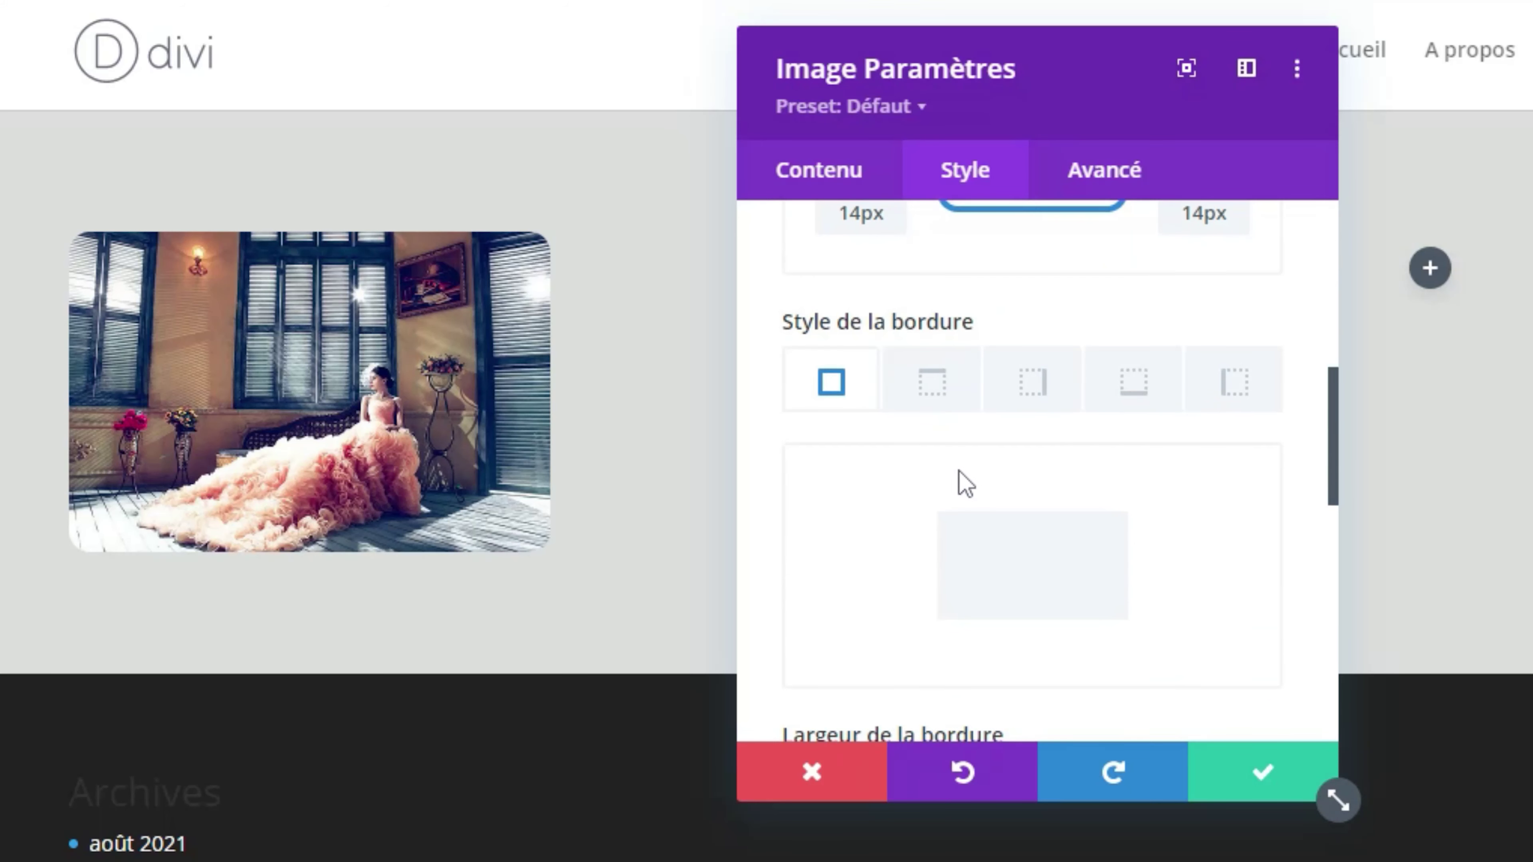
scroll(925, 471, down, 3)
scroll(929, 495, down, 3)
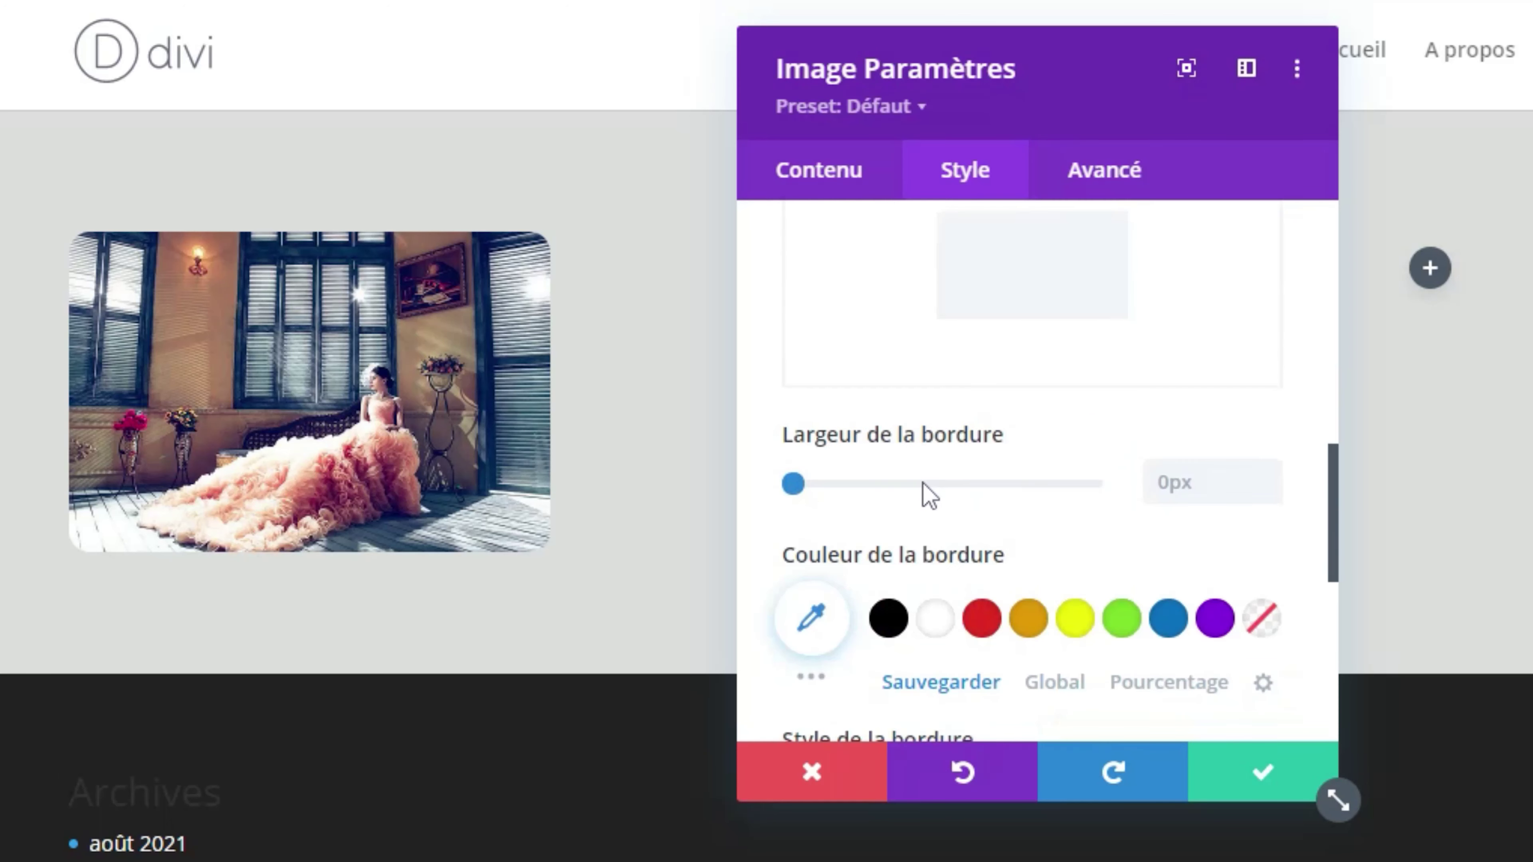
scroll(960, 407, up, 6)
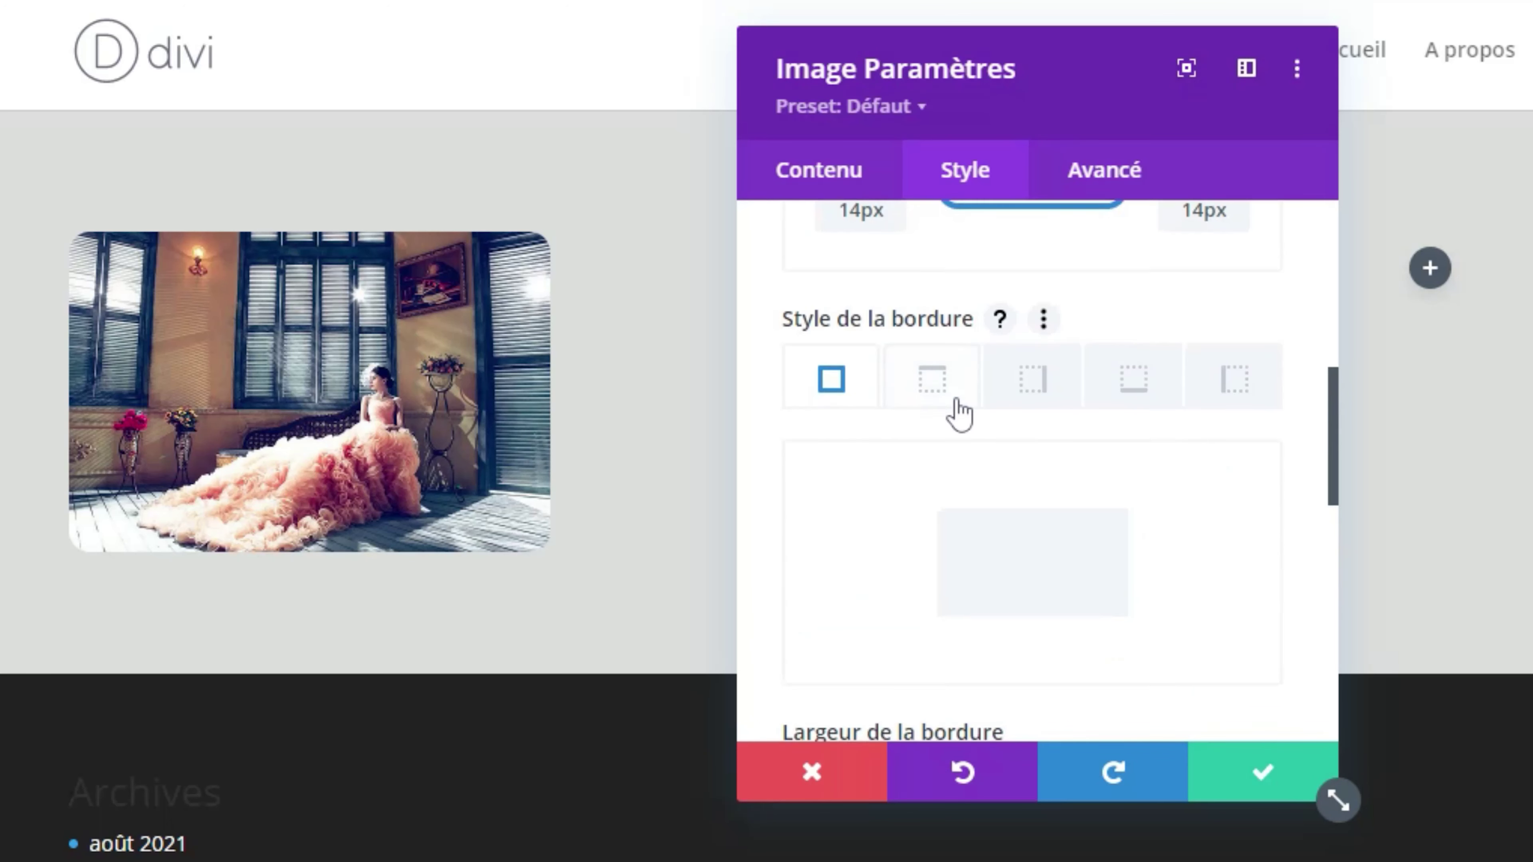
scroll(959, 411, down, 6)
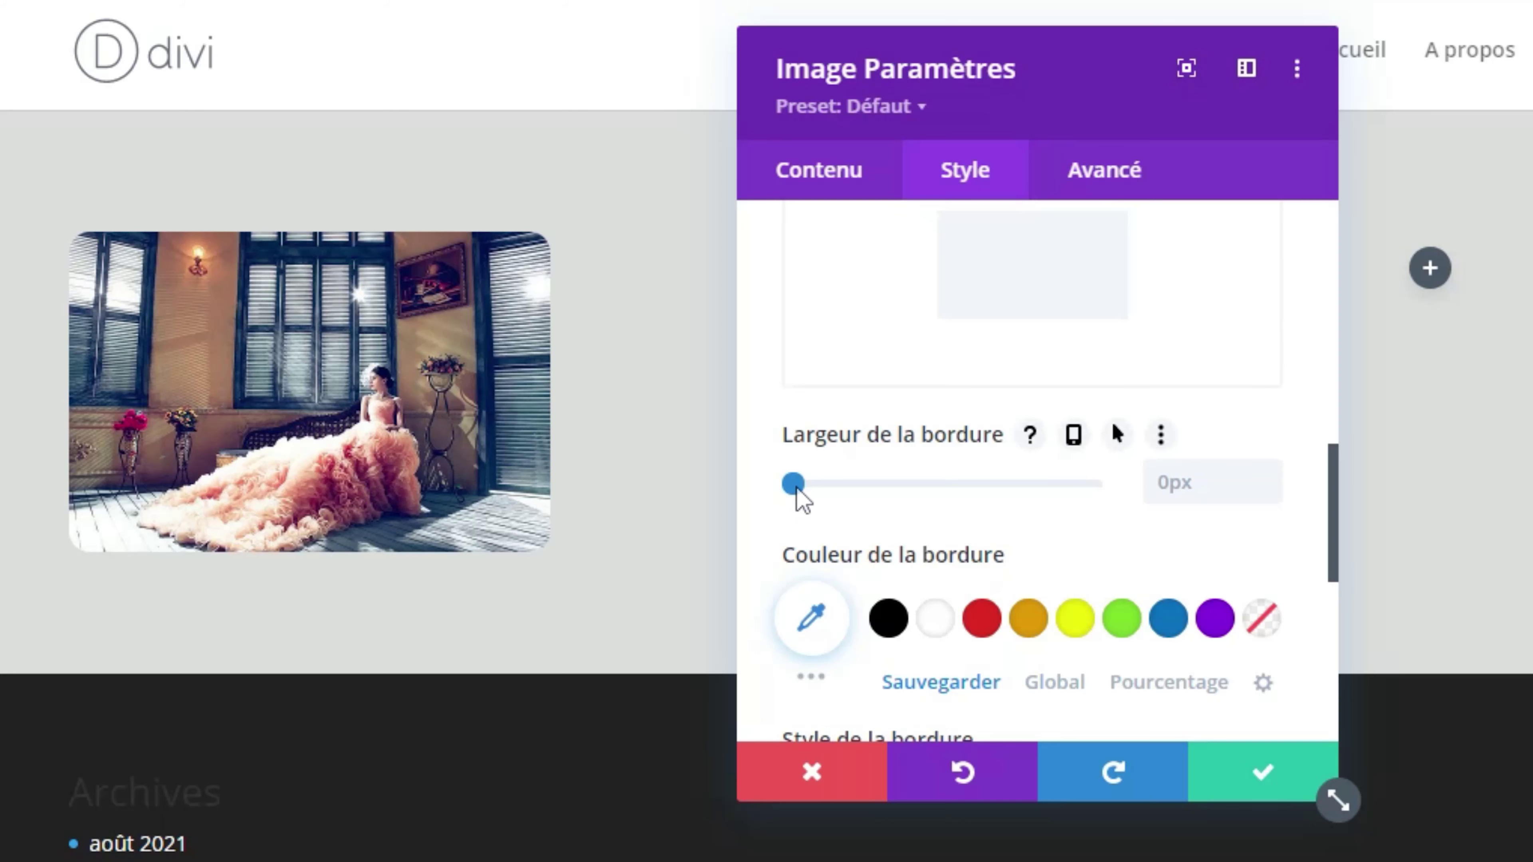
drag(816, 490, 797, 517)
scroll(1018, 561, down, 3)
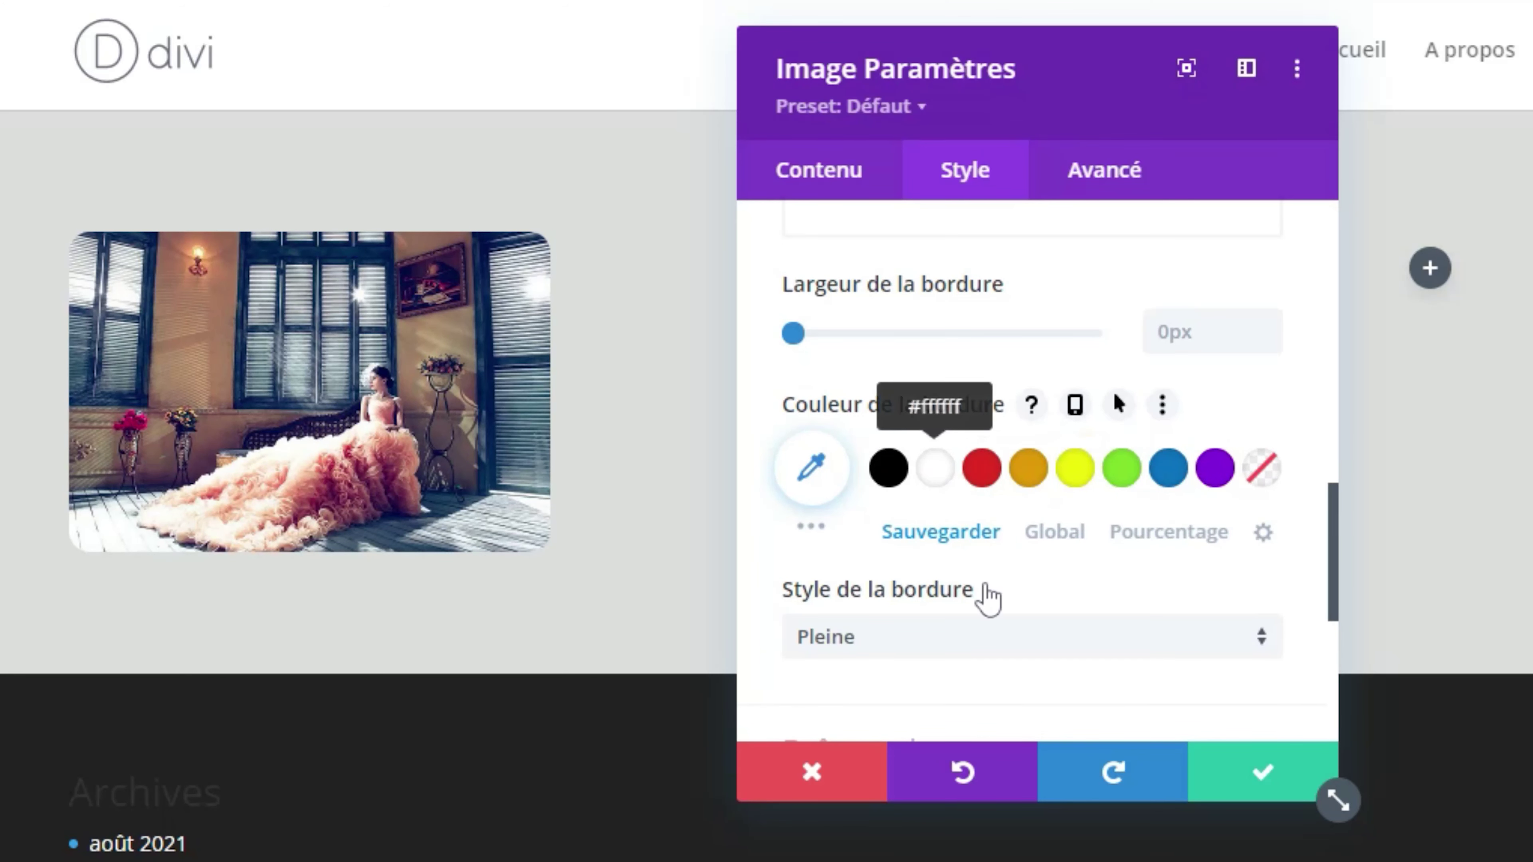
scroll(990, 597, down, 5)
scroll(1040, 423, up, 3)
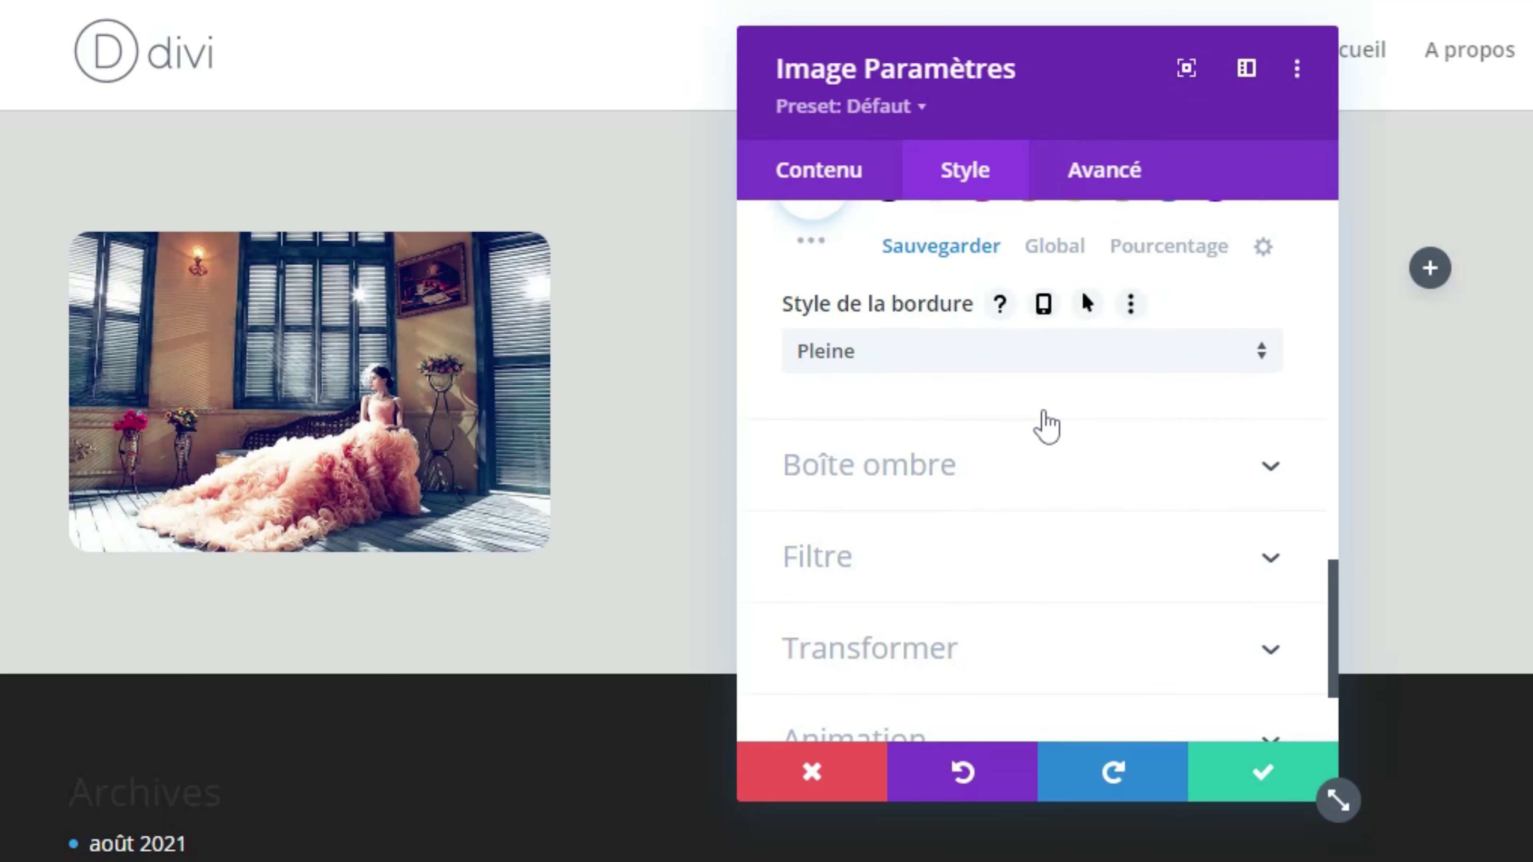
Expand the image's box shadow settings and apply the soft shadow preset that surrounds all sides.
scroll(1044, 413, down, 5)
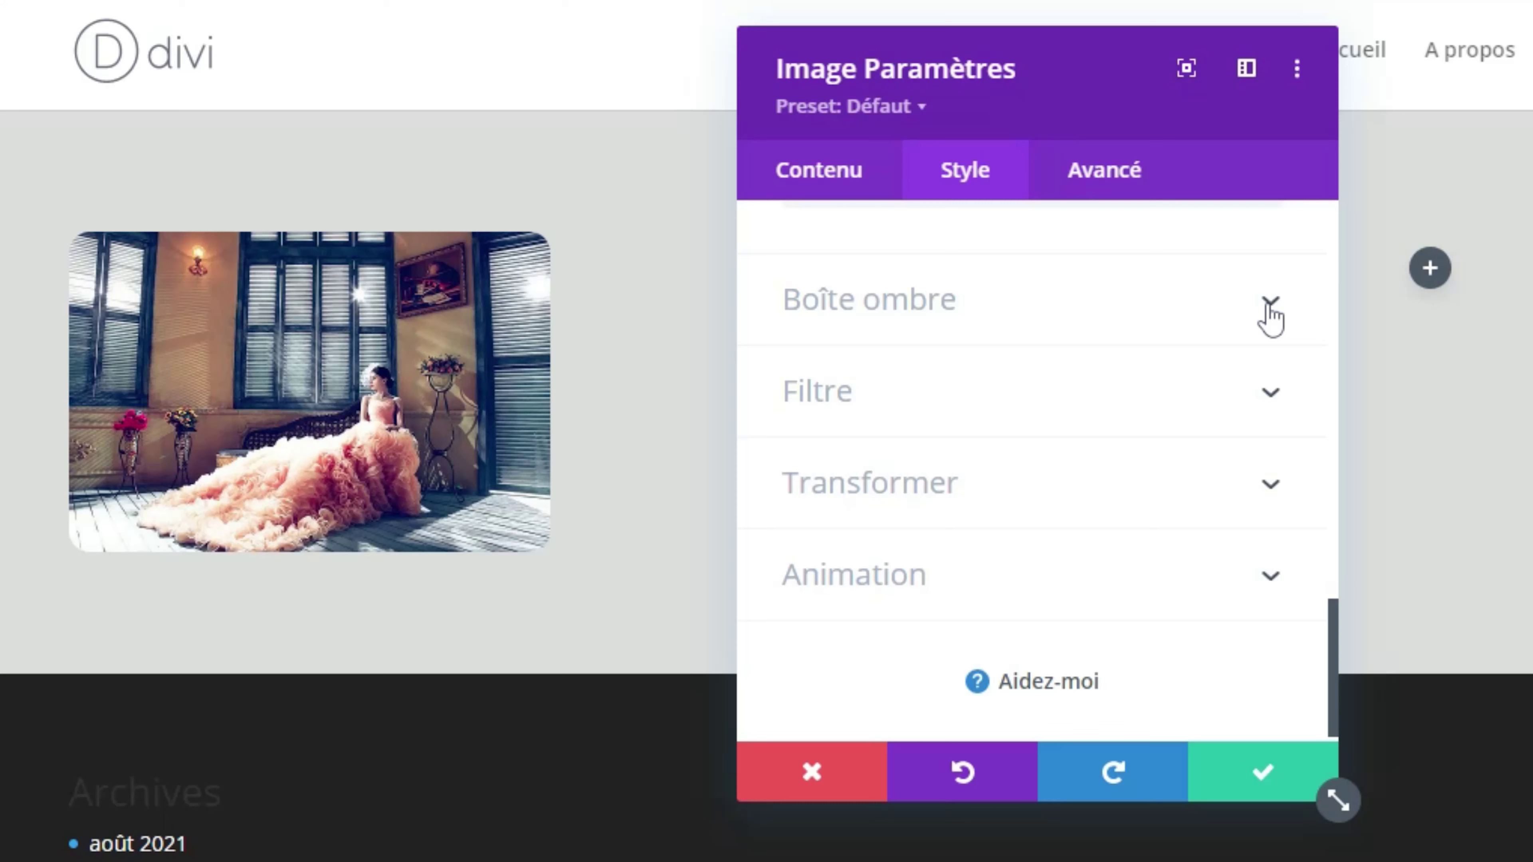
click(1268, 306)
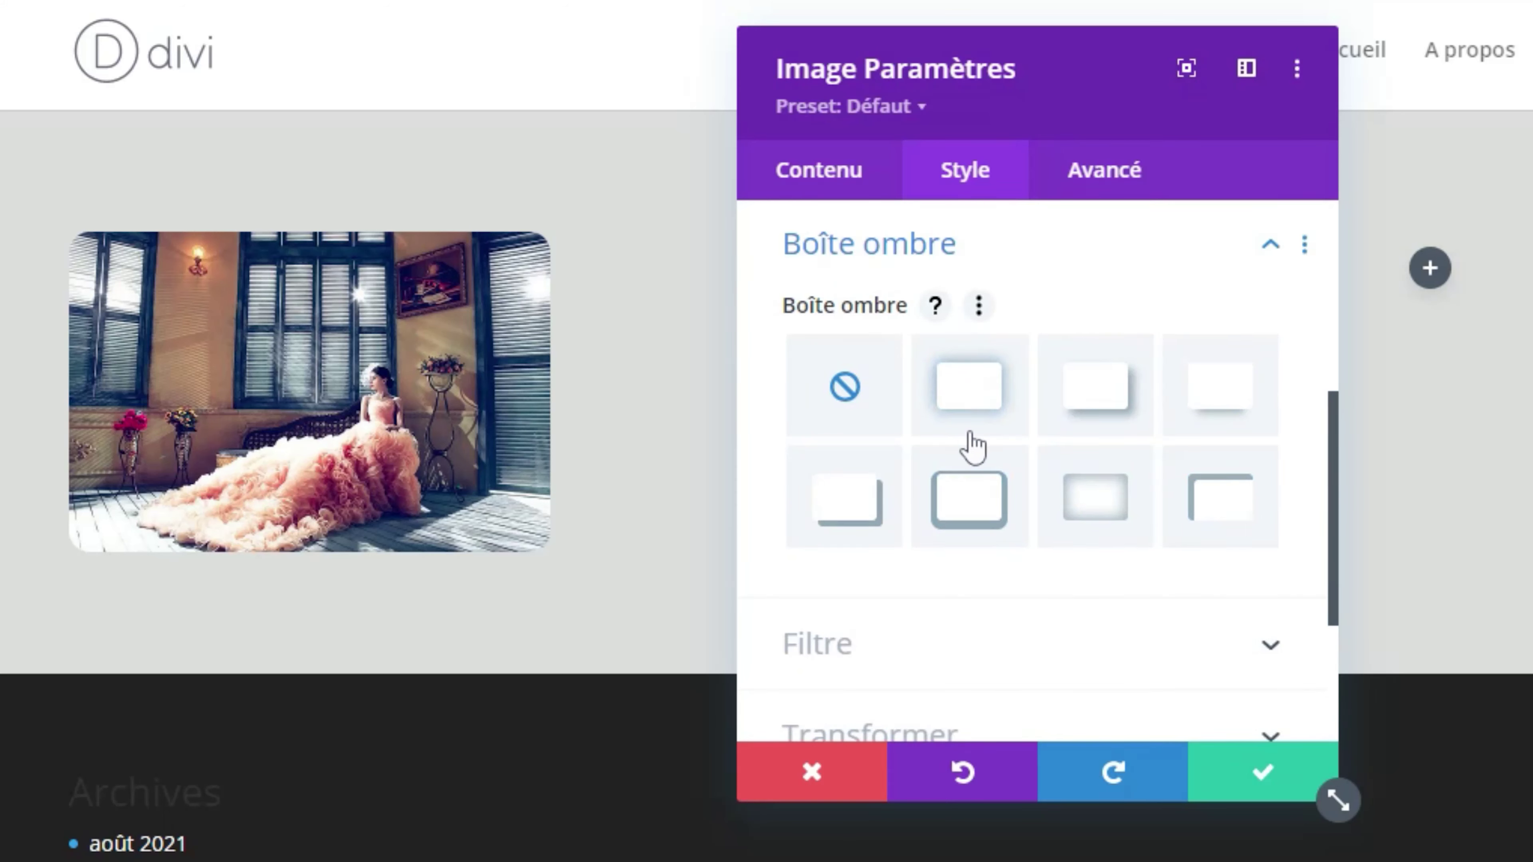
click(946, 411)
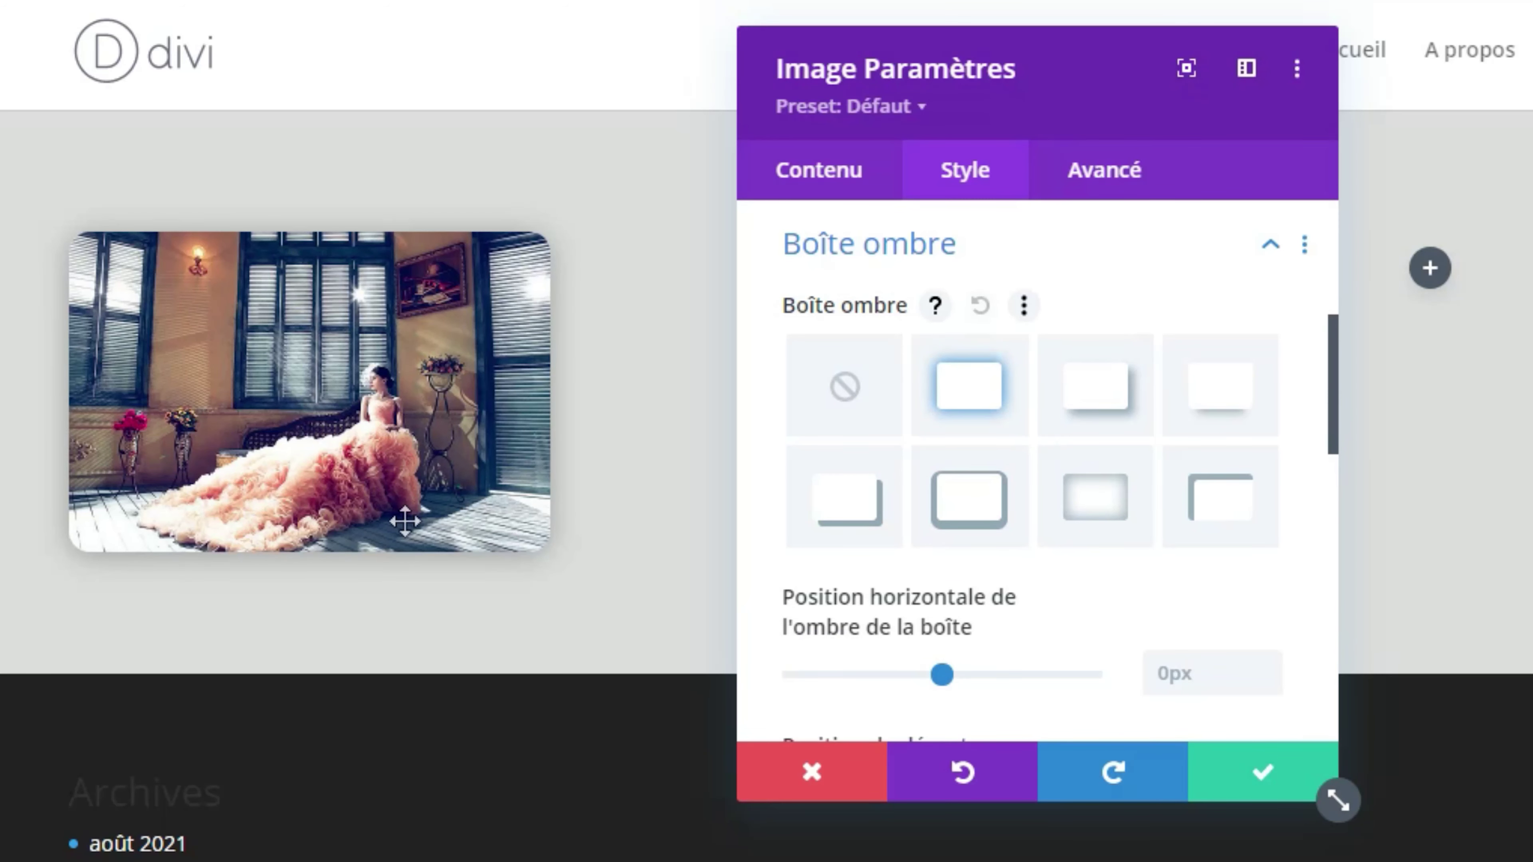
scroll(1018, 606, down, 2)
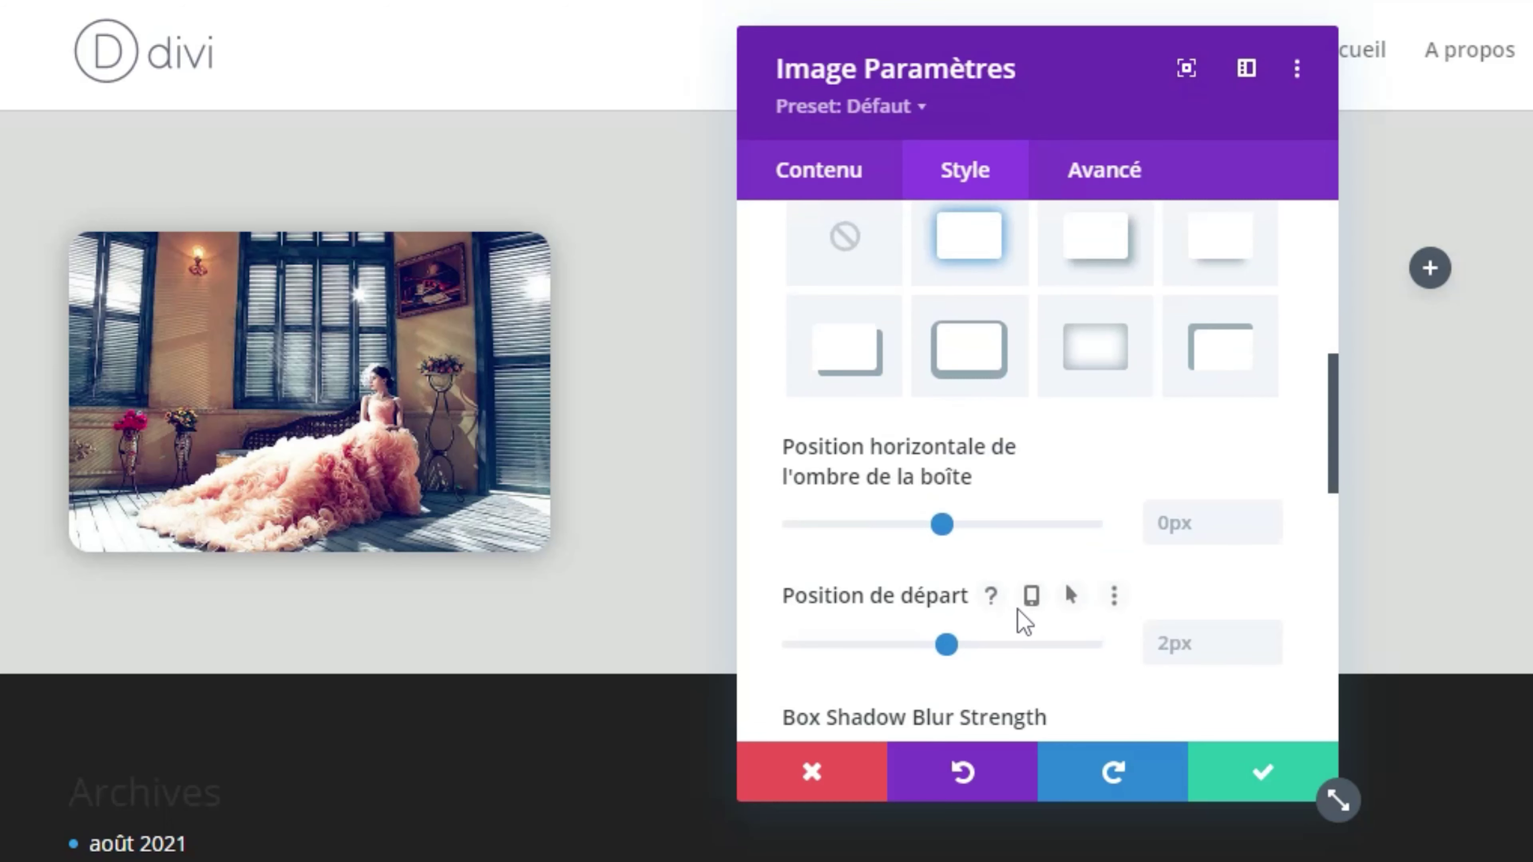
scroll(1018, 609, down, 4)
scroll(1018, 611, up, 2)
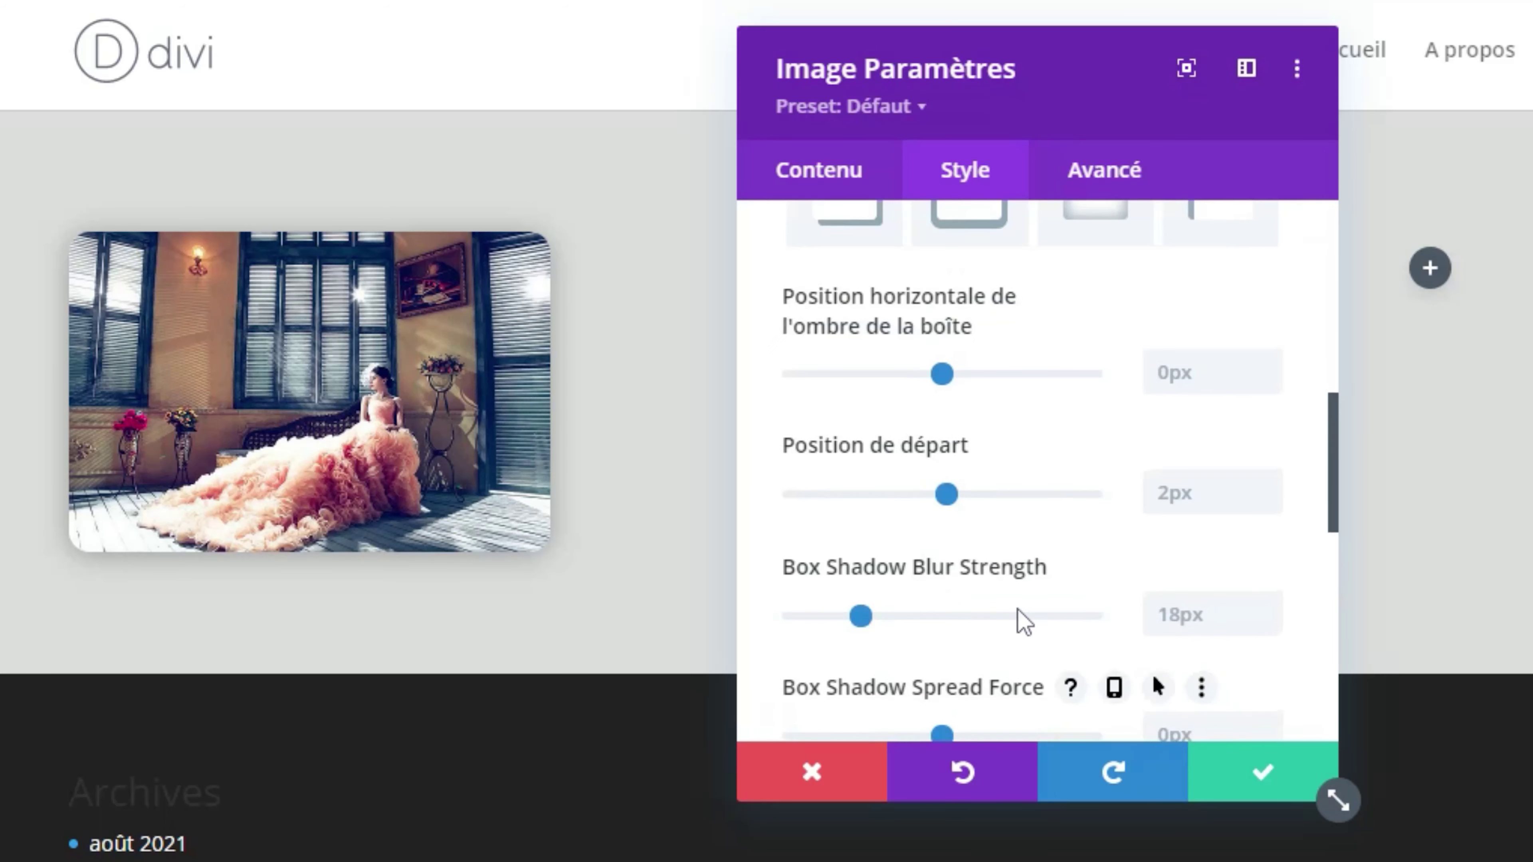
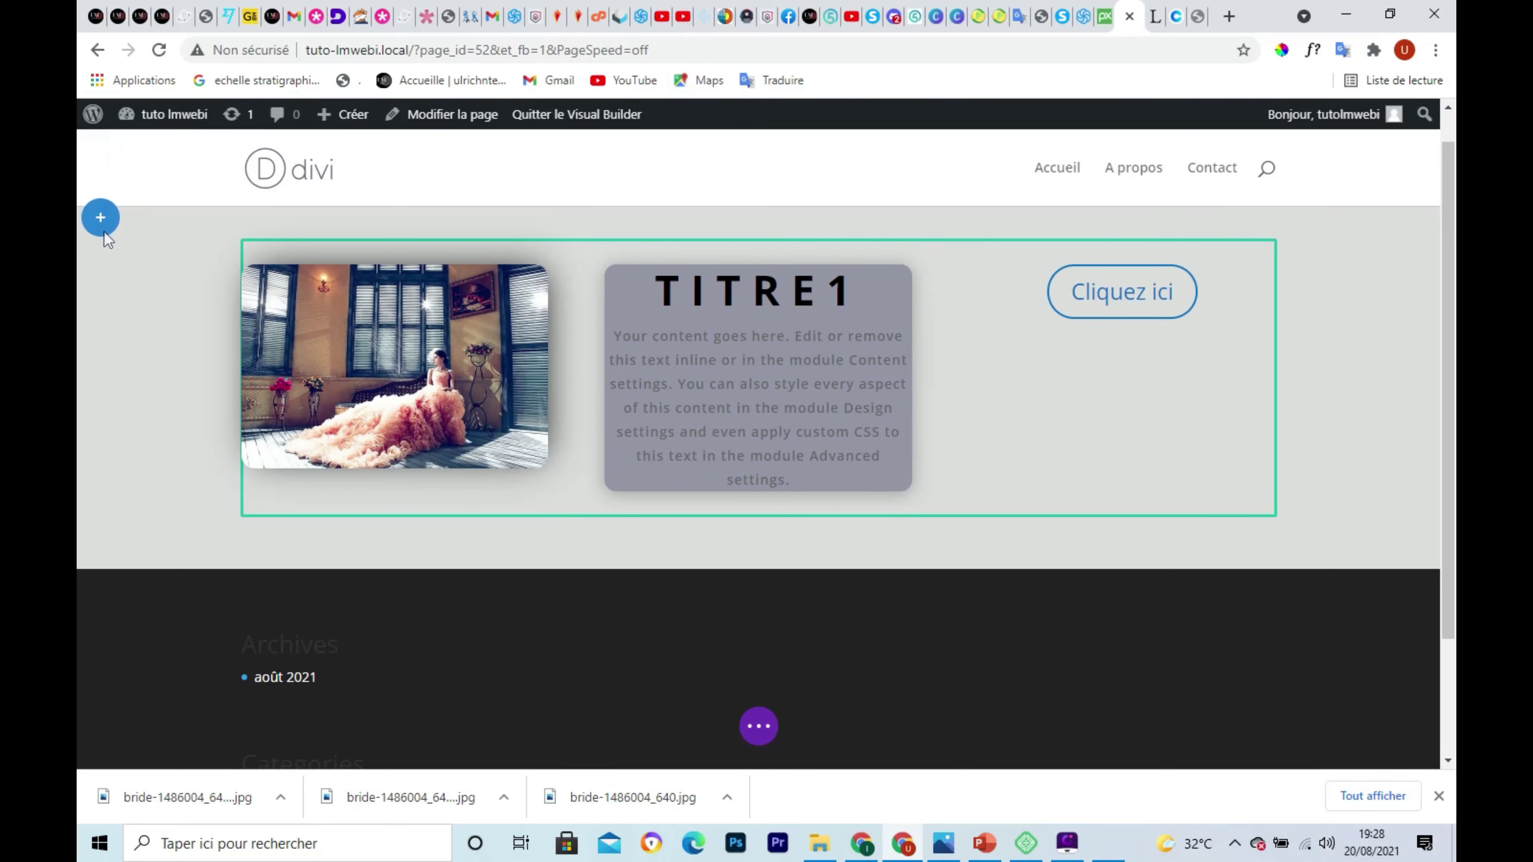
Undo the last page change to bring back the three-blurb section above the photo section.
mouse_move(123, 120)
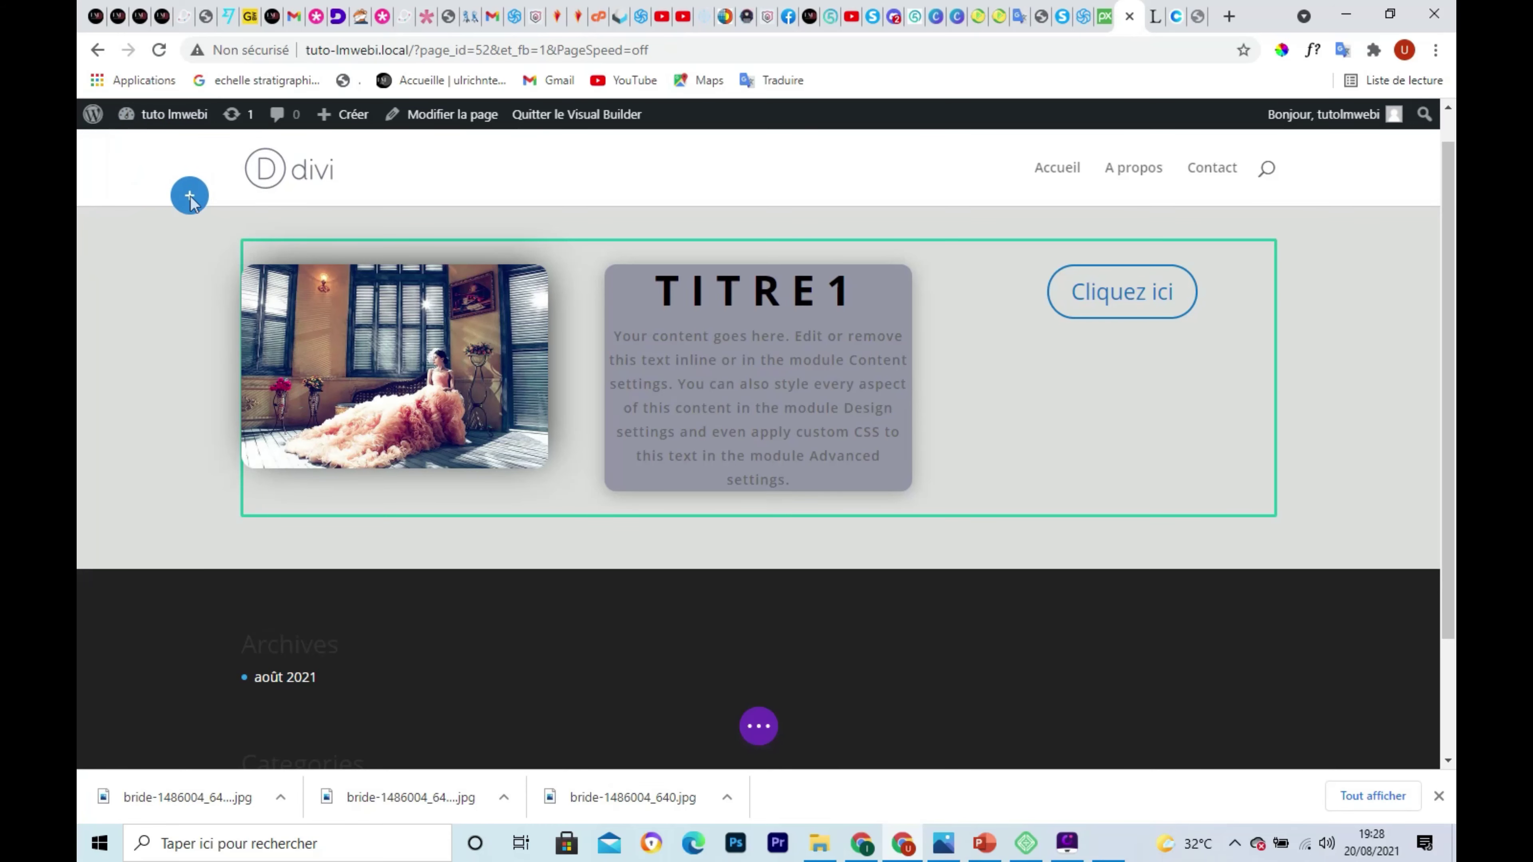
click(189, 196)
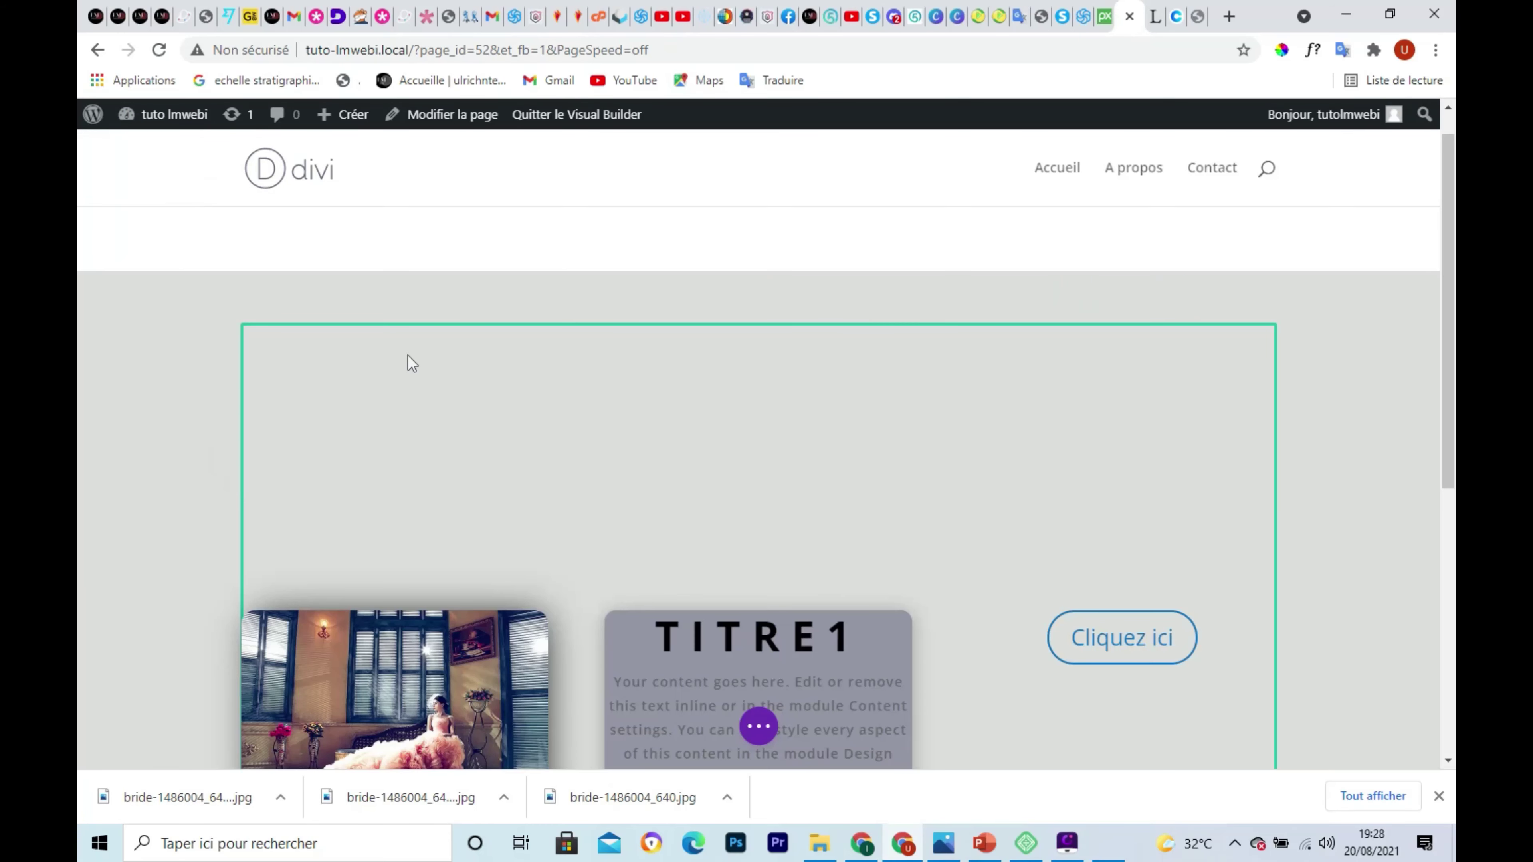
key(ctrl+z)
scroll(1452, 511, down, 2)
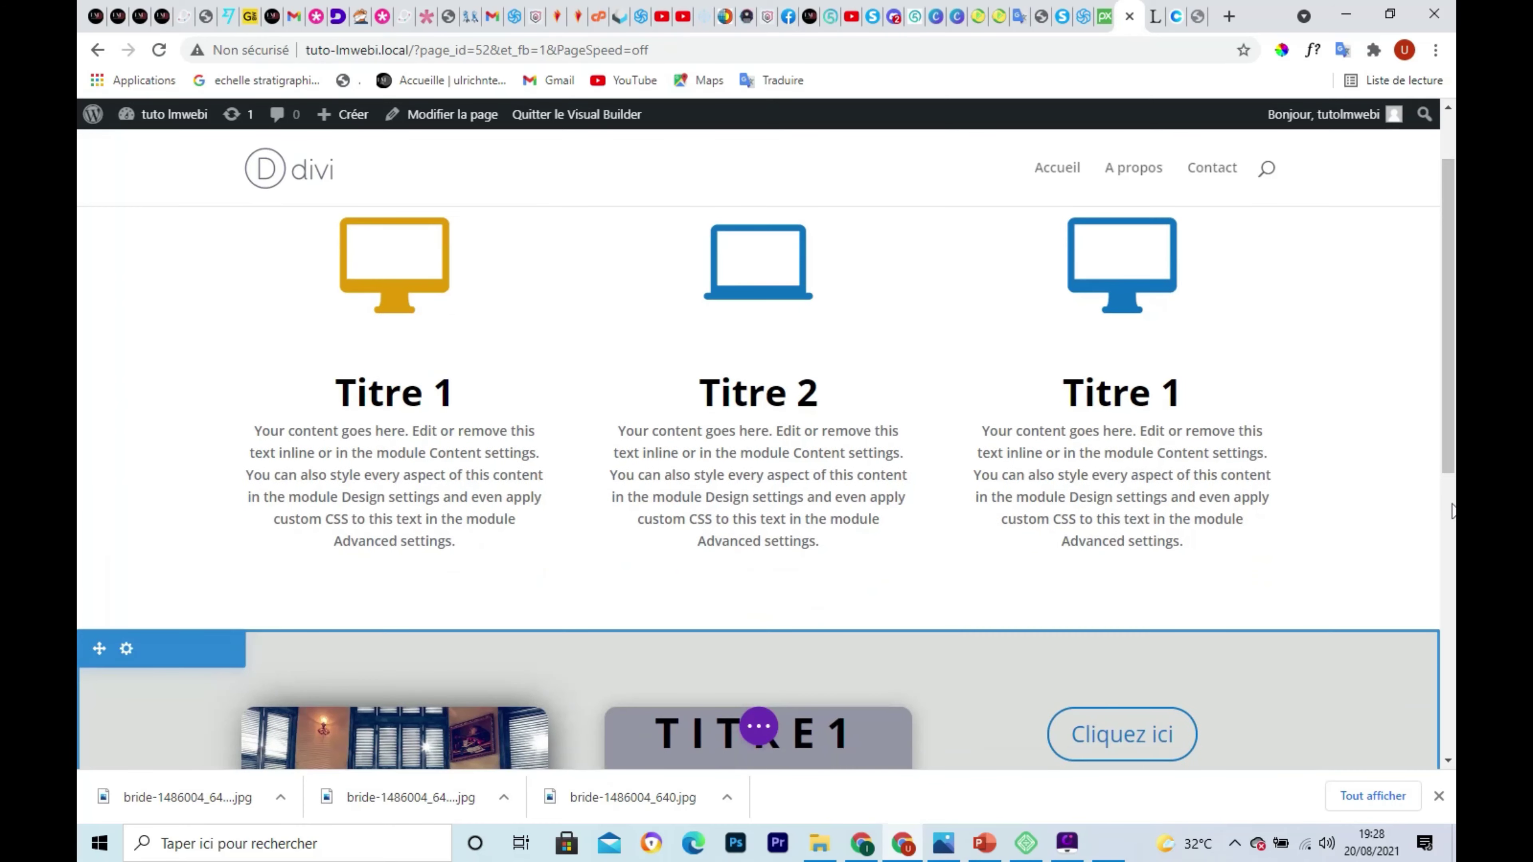
scroll(1452, 511, up, 2)
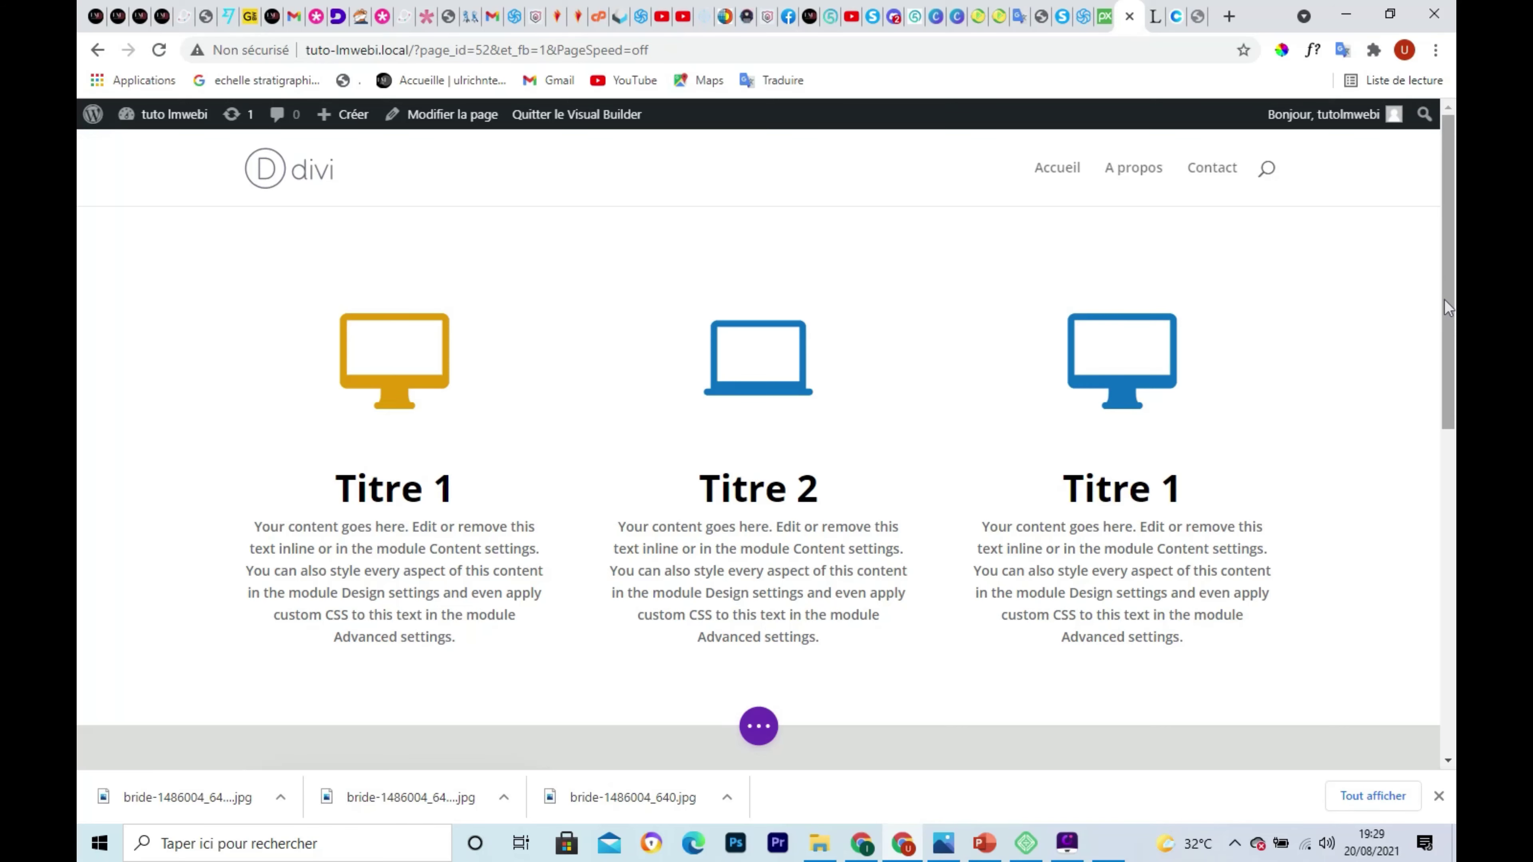
Expand the builder's page controls and switch the page preview to tablet view.
click(759, 737)
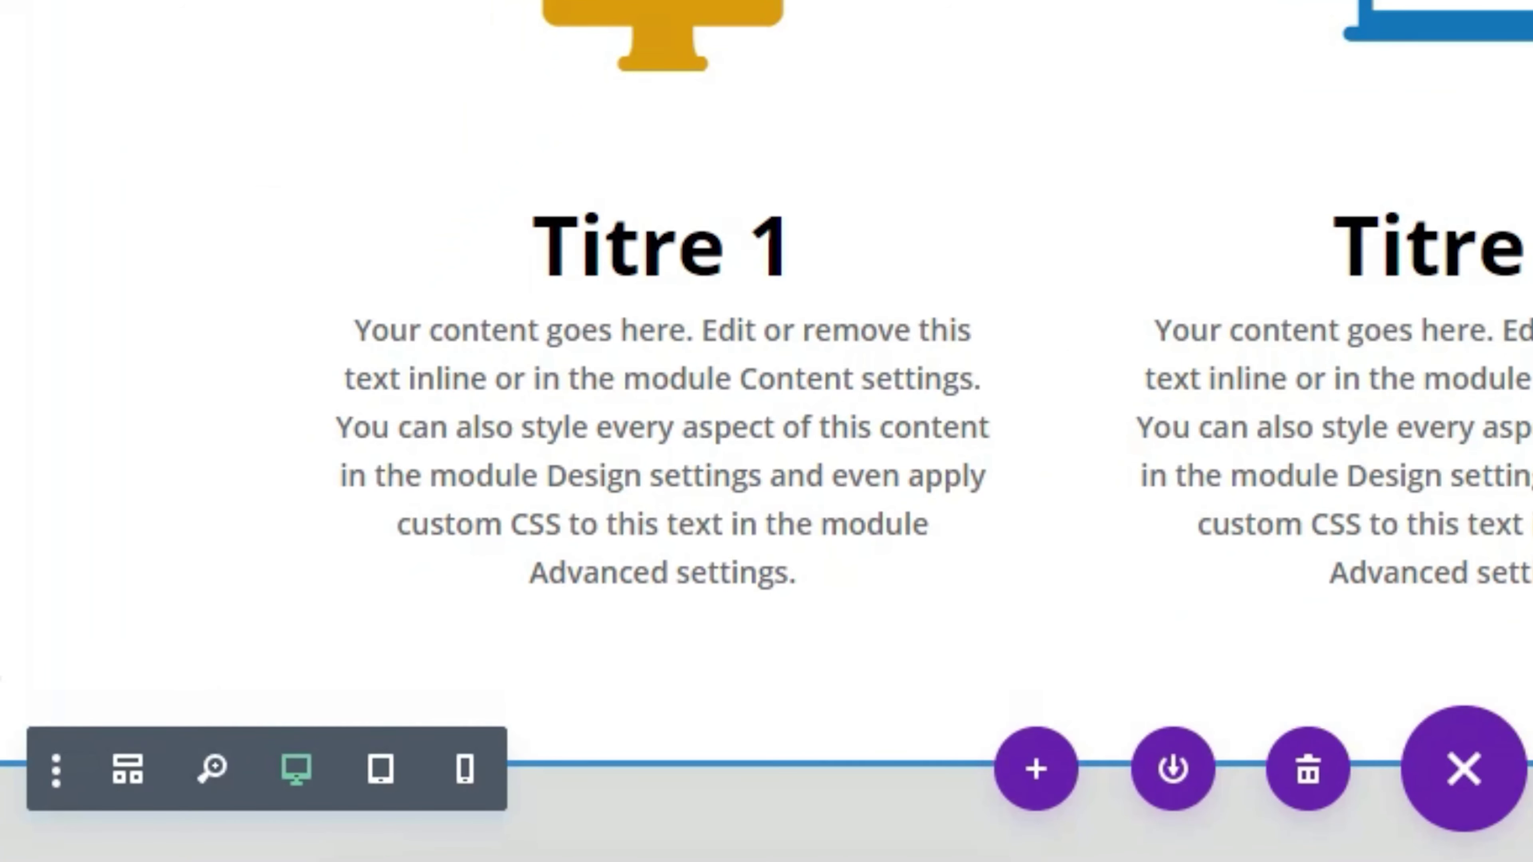
mouse_move(5, 809)
mouse_down()
mouse_move(205, 846)
mouse_move(546, 850)
mouse_up()
key(ctrl+z)
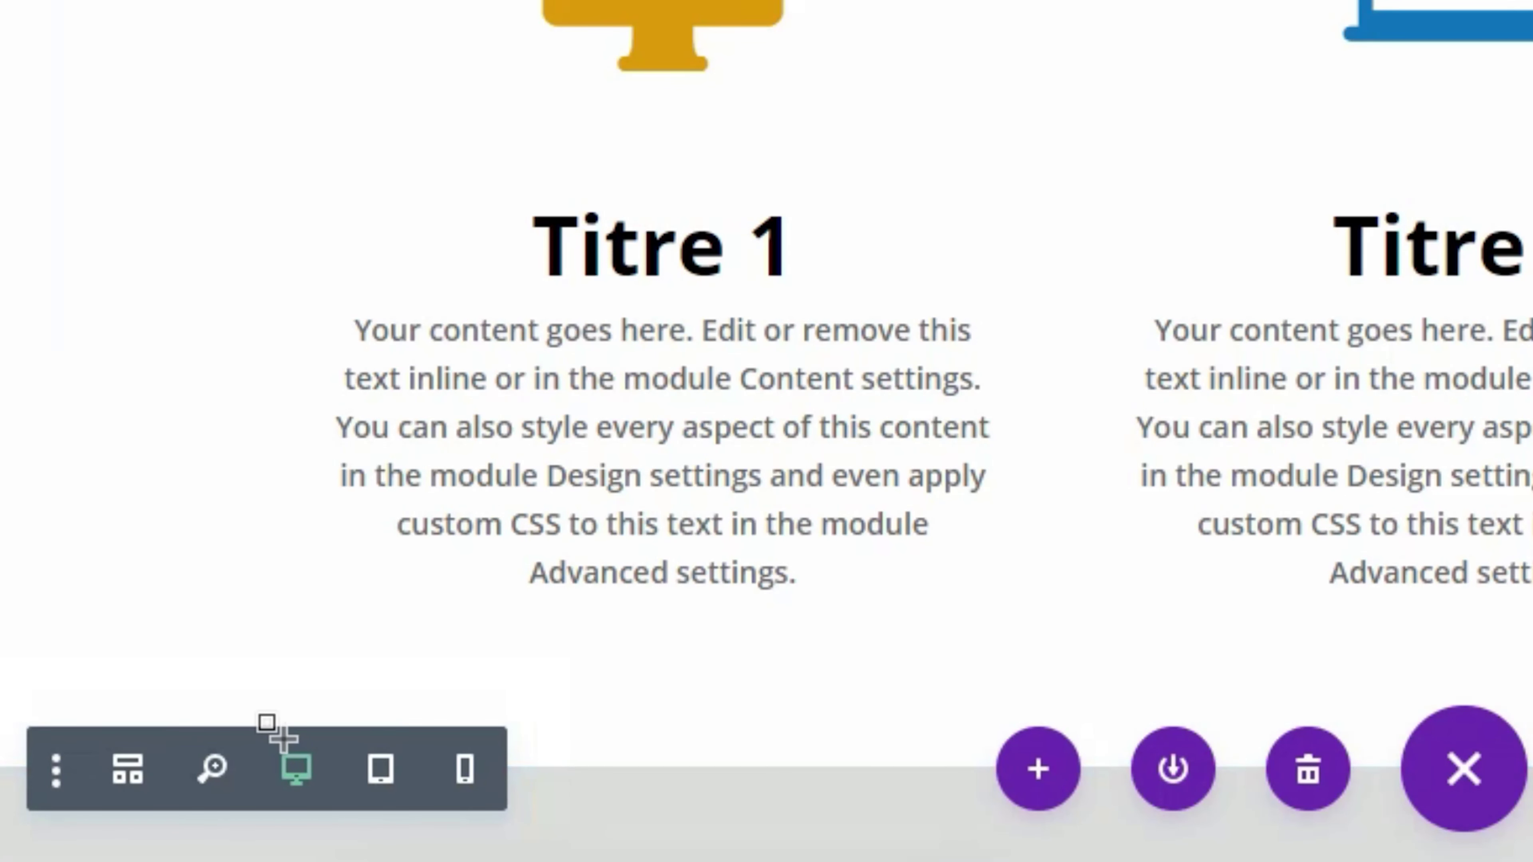
mouse_move(276, 729)
mouse_down()
mouse_move(291, 794)
mouse_move(344, 809)
mouse_up()
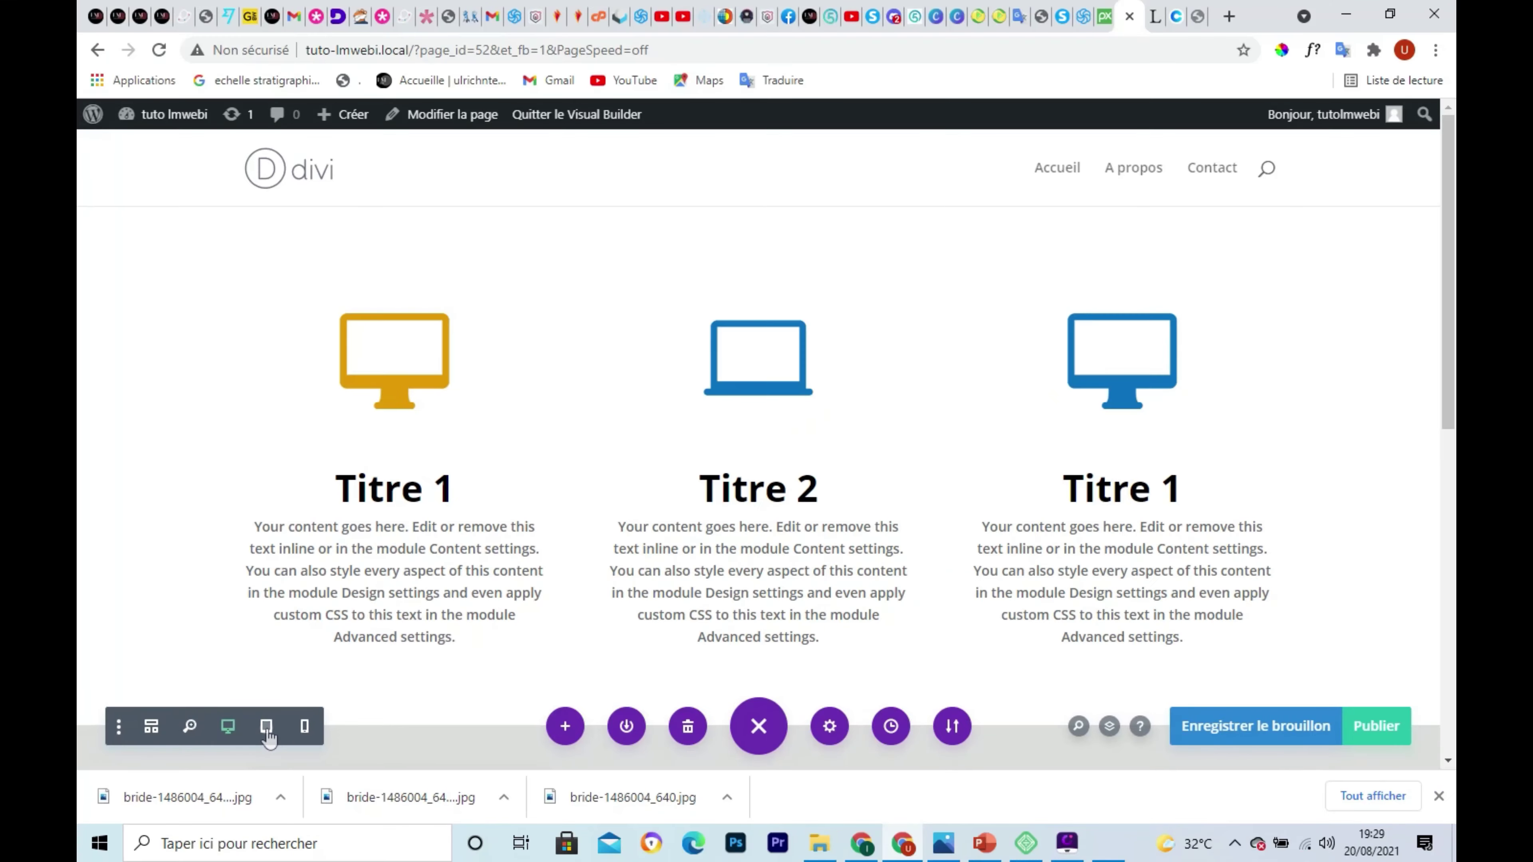
click(381, 773)
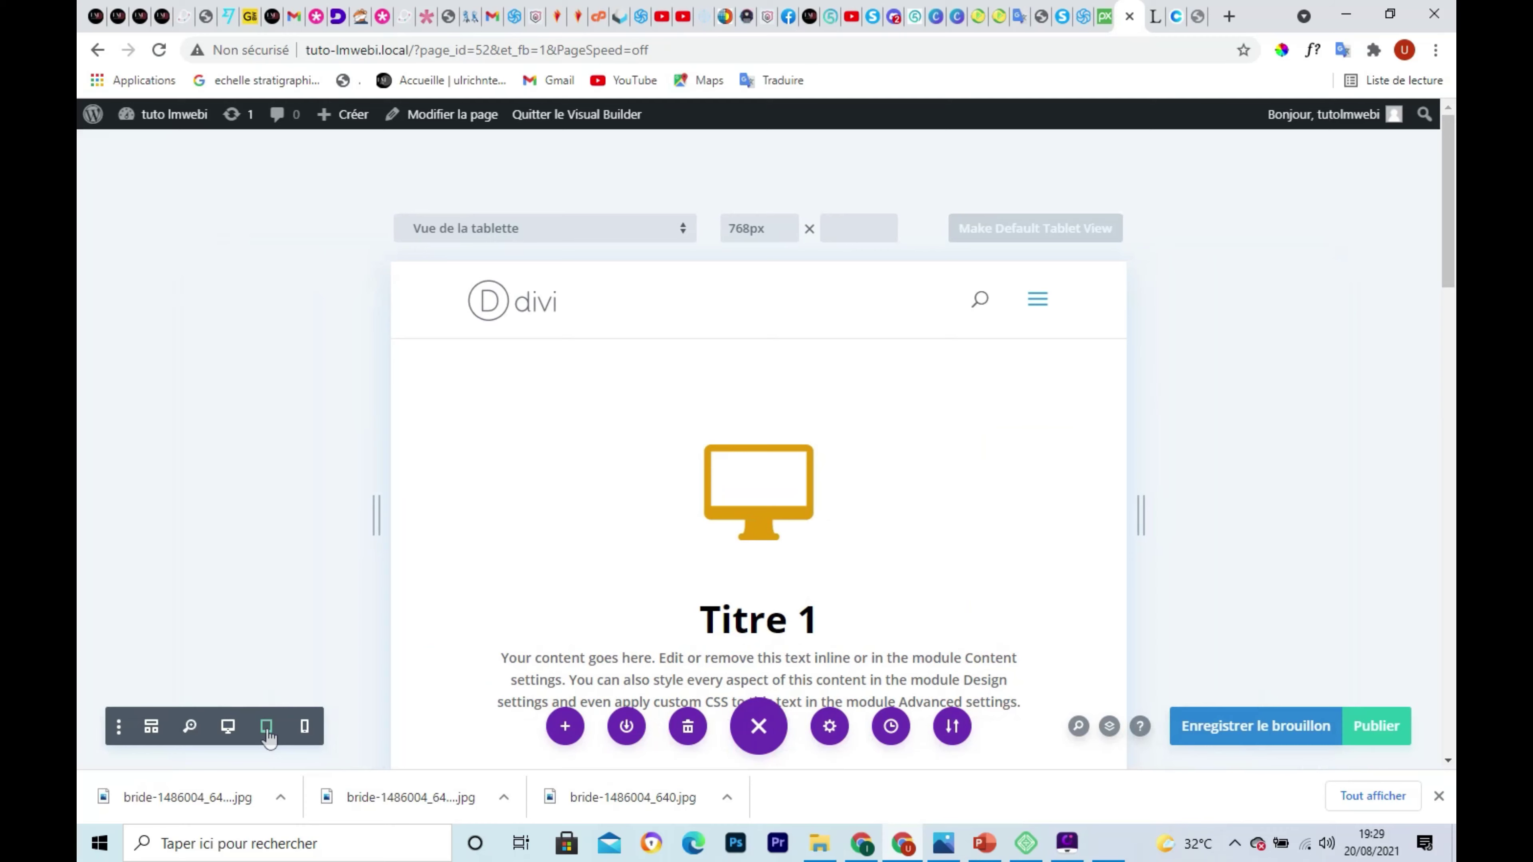
Open the settings of the TITRE1 text module in tablet view and show its H2 heading style options.
mouse_move(1001, 555)
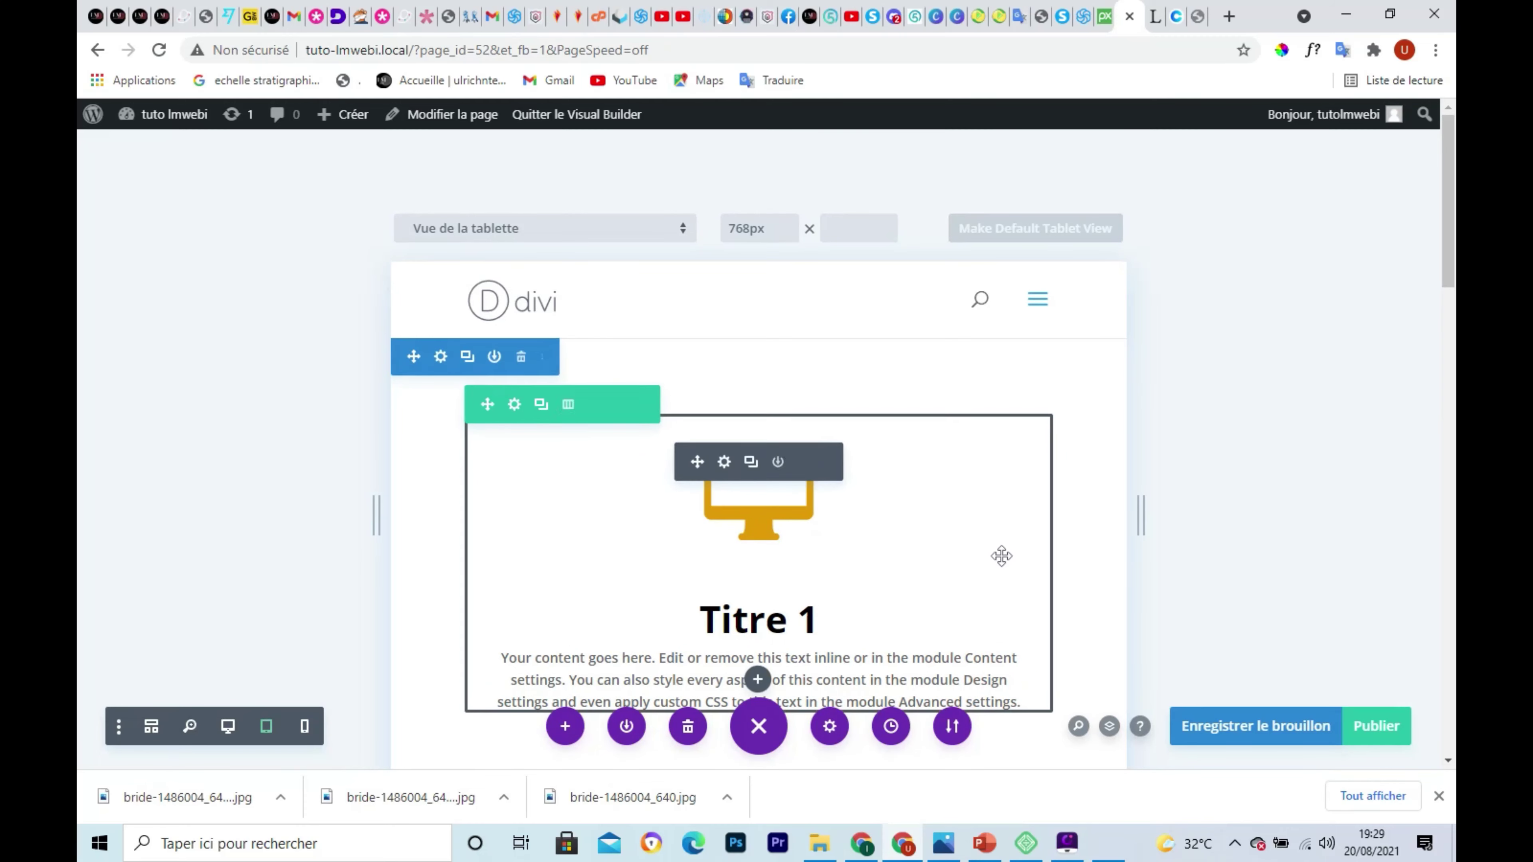
scroll(1001, 555, down, 15)
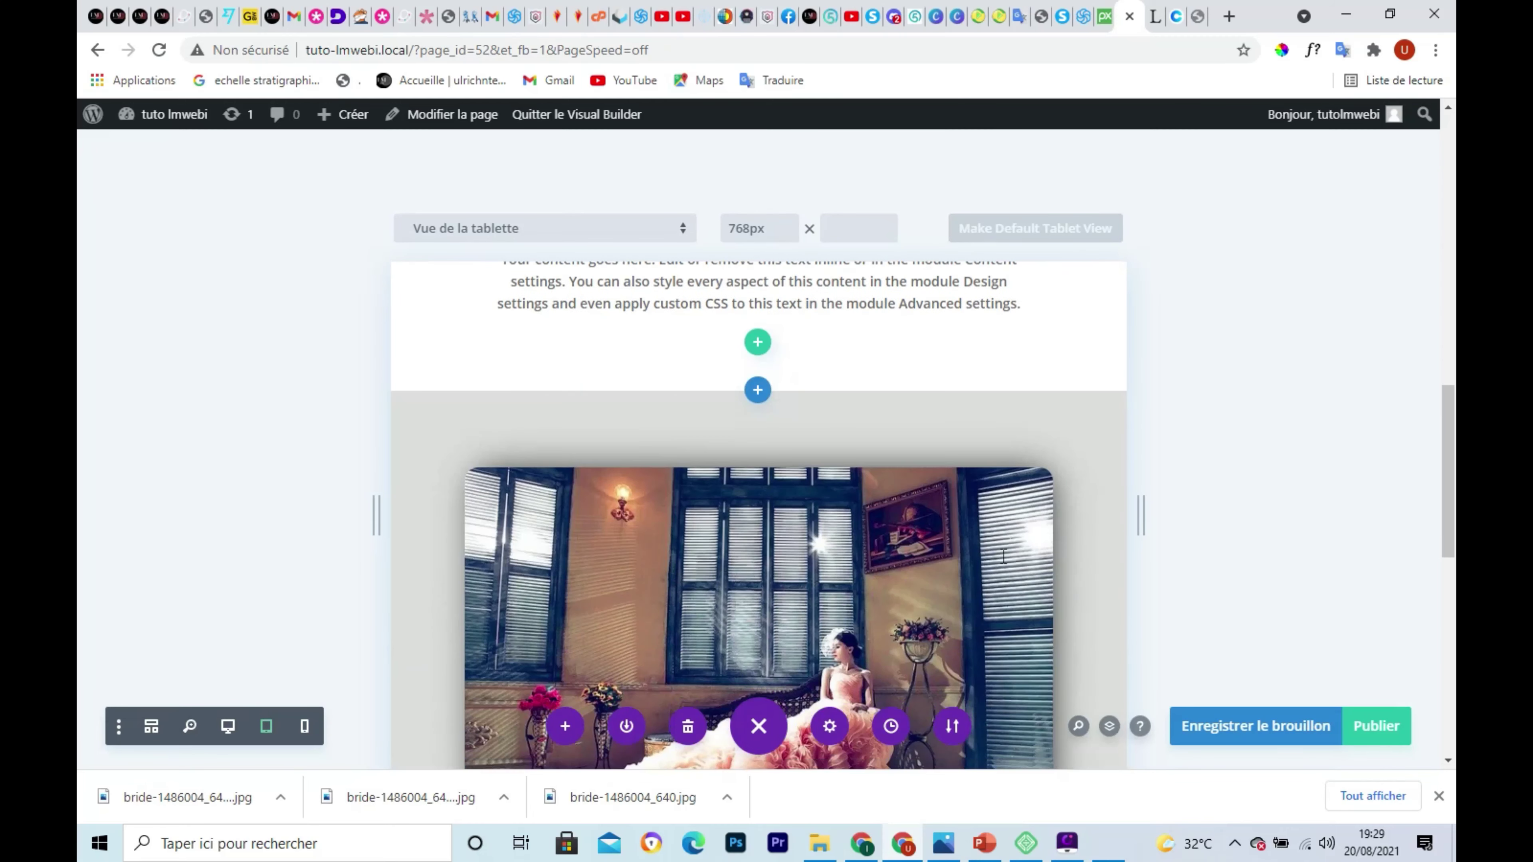
scroll(1003, 556, down, 10)
scroll(1003, 555, up, 3)
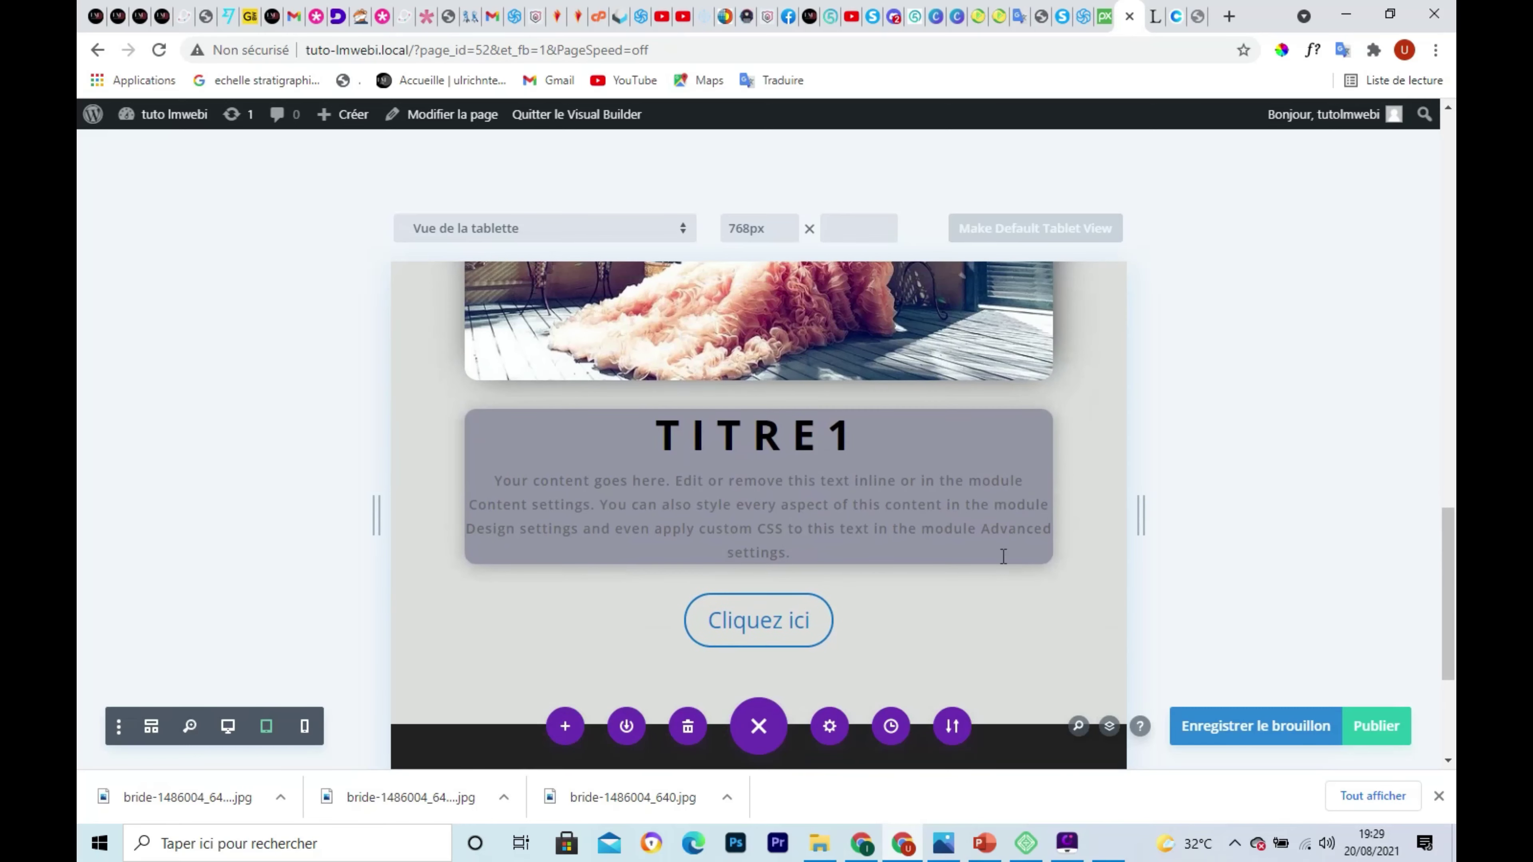
scroll(1003, 556, up, 2)
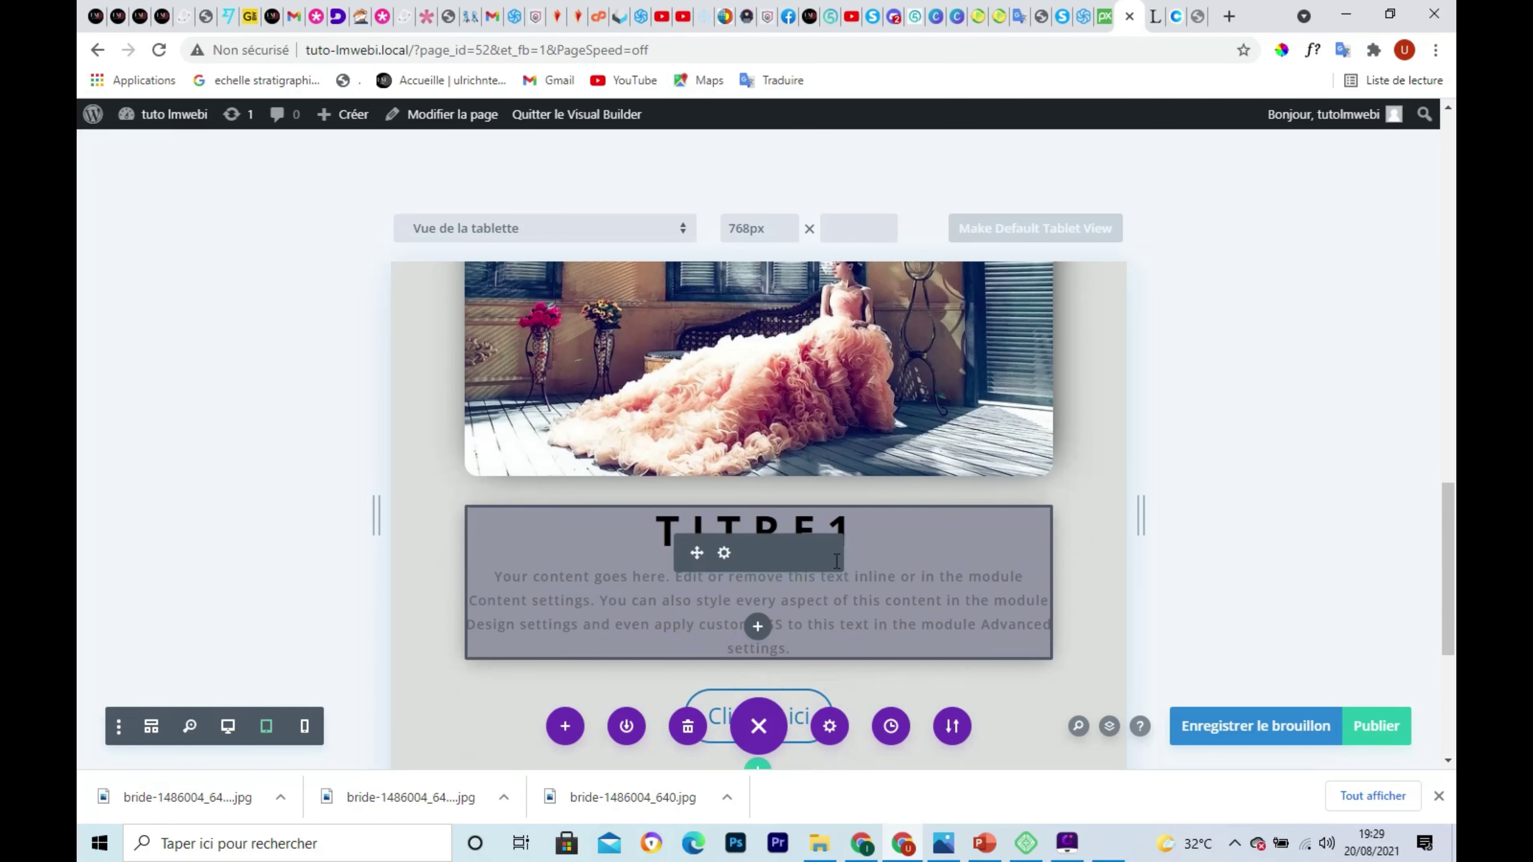
click(725, 554)
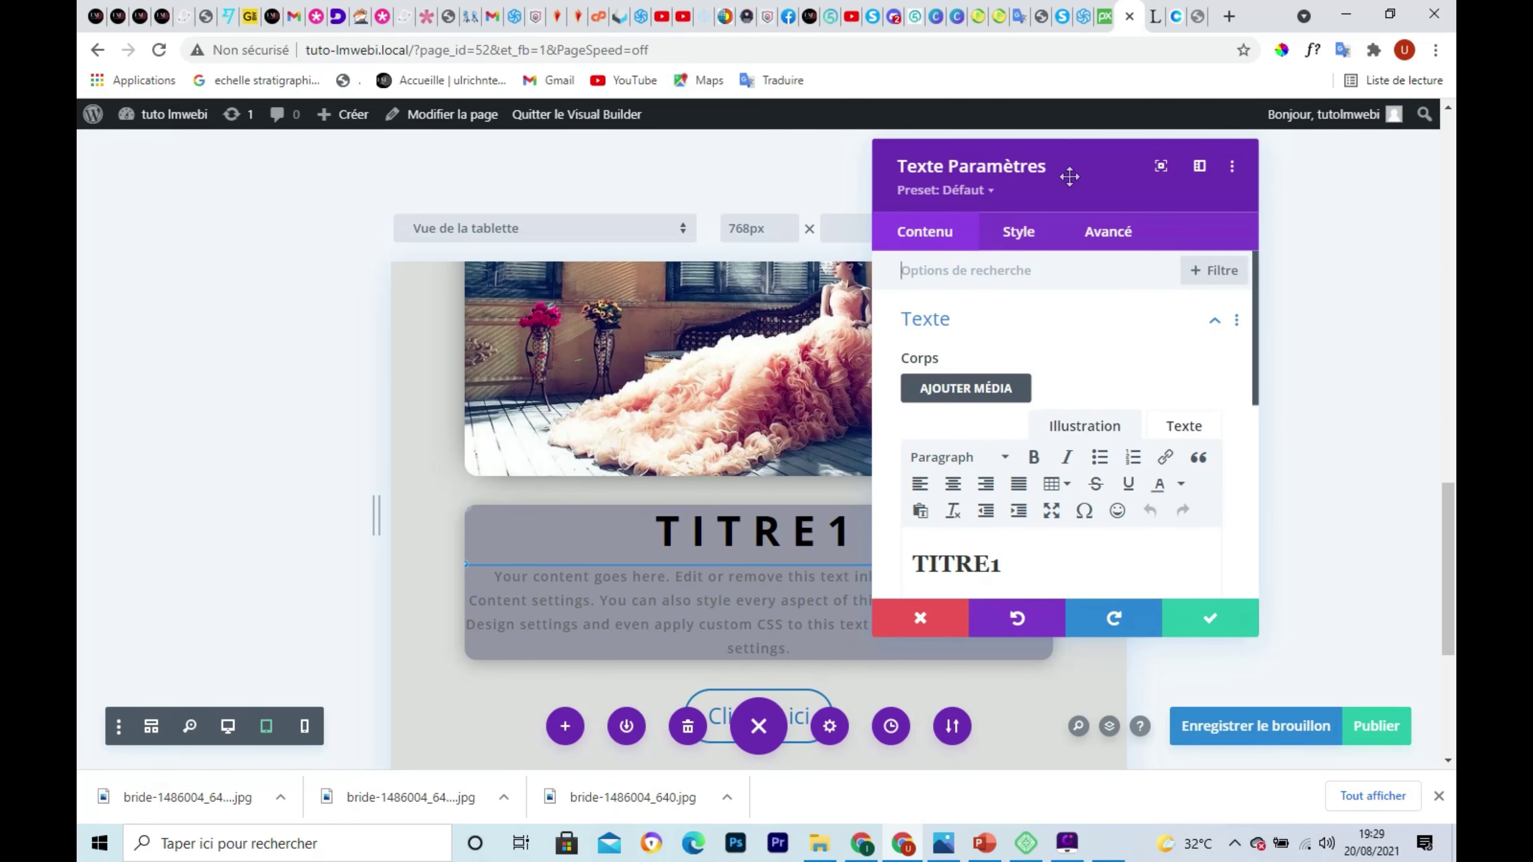
drag(1069, 176, 1184, 175)
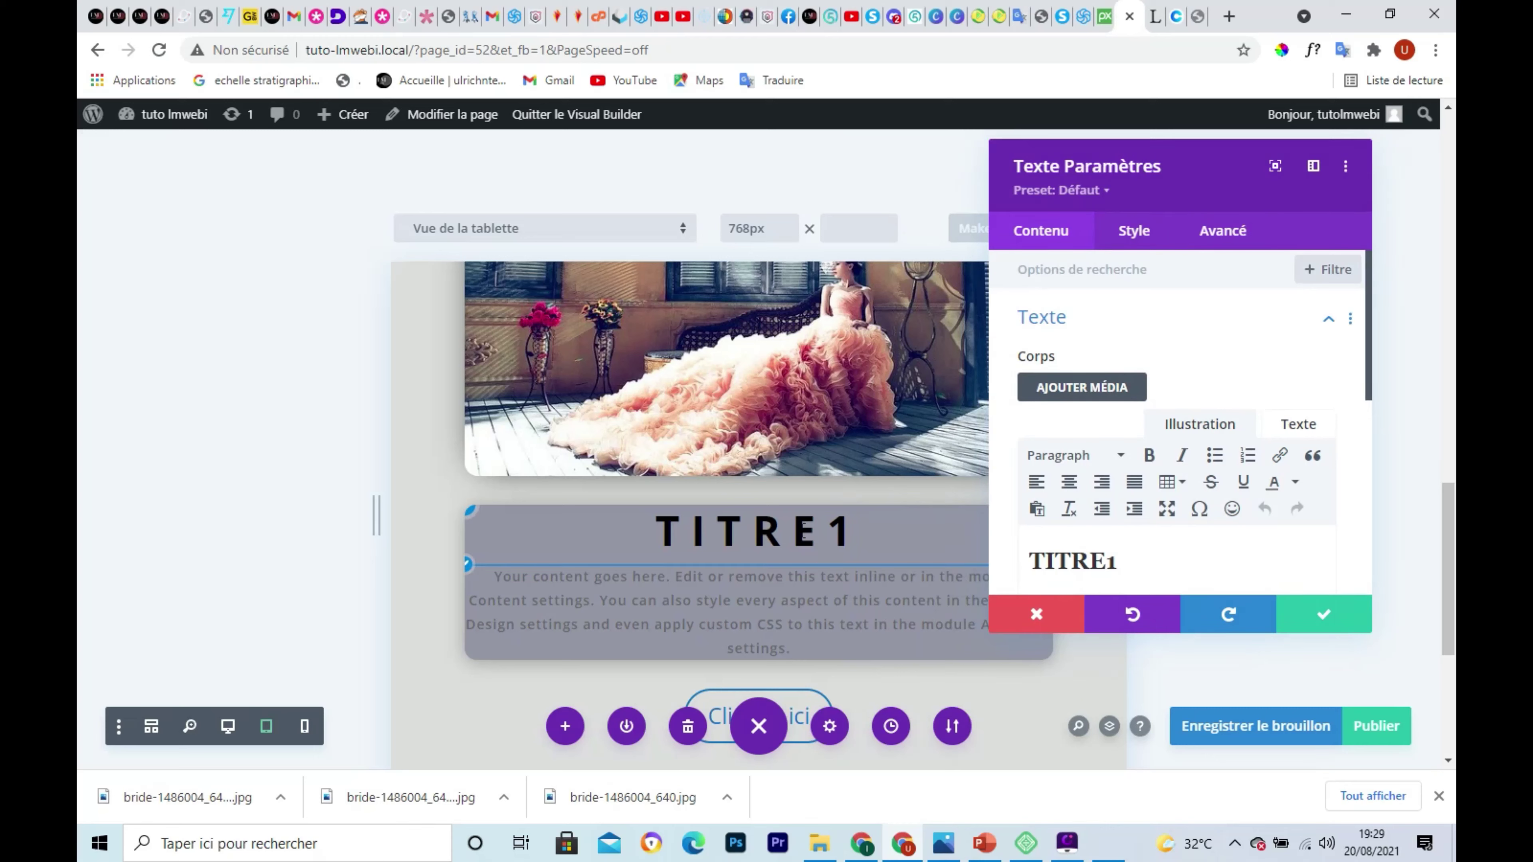
click(471, 519)
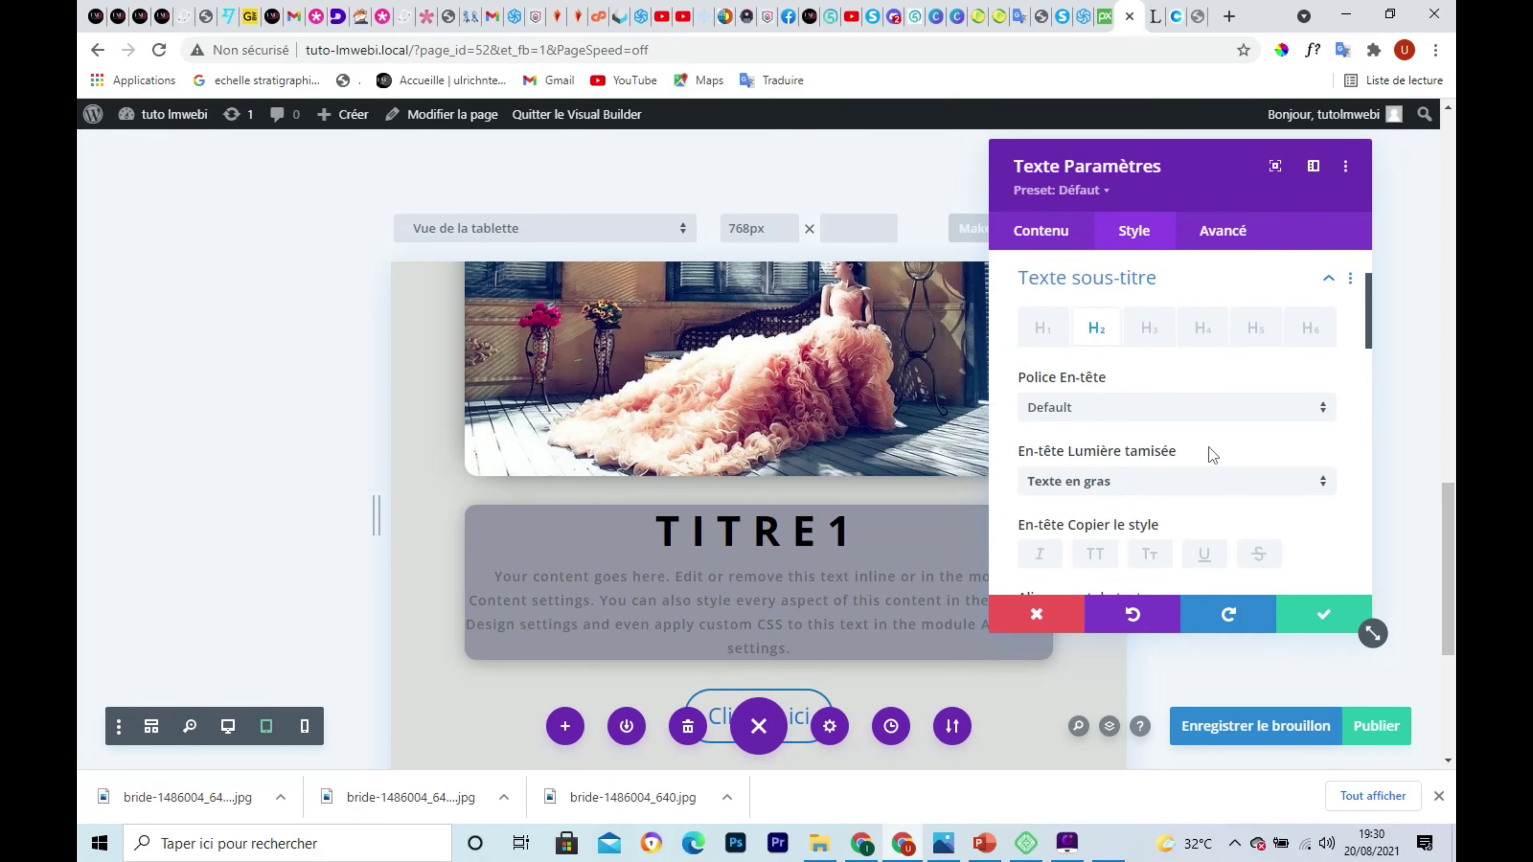
Set the H2 heading text size of the TITRE1 module to 29px.
scroll(1180, 440, down, 2)
scroll(1178, 435, down, 1)
scroll(1177, 435, up, 1)
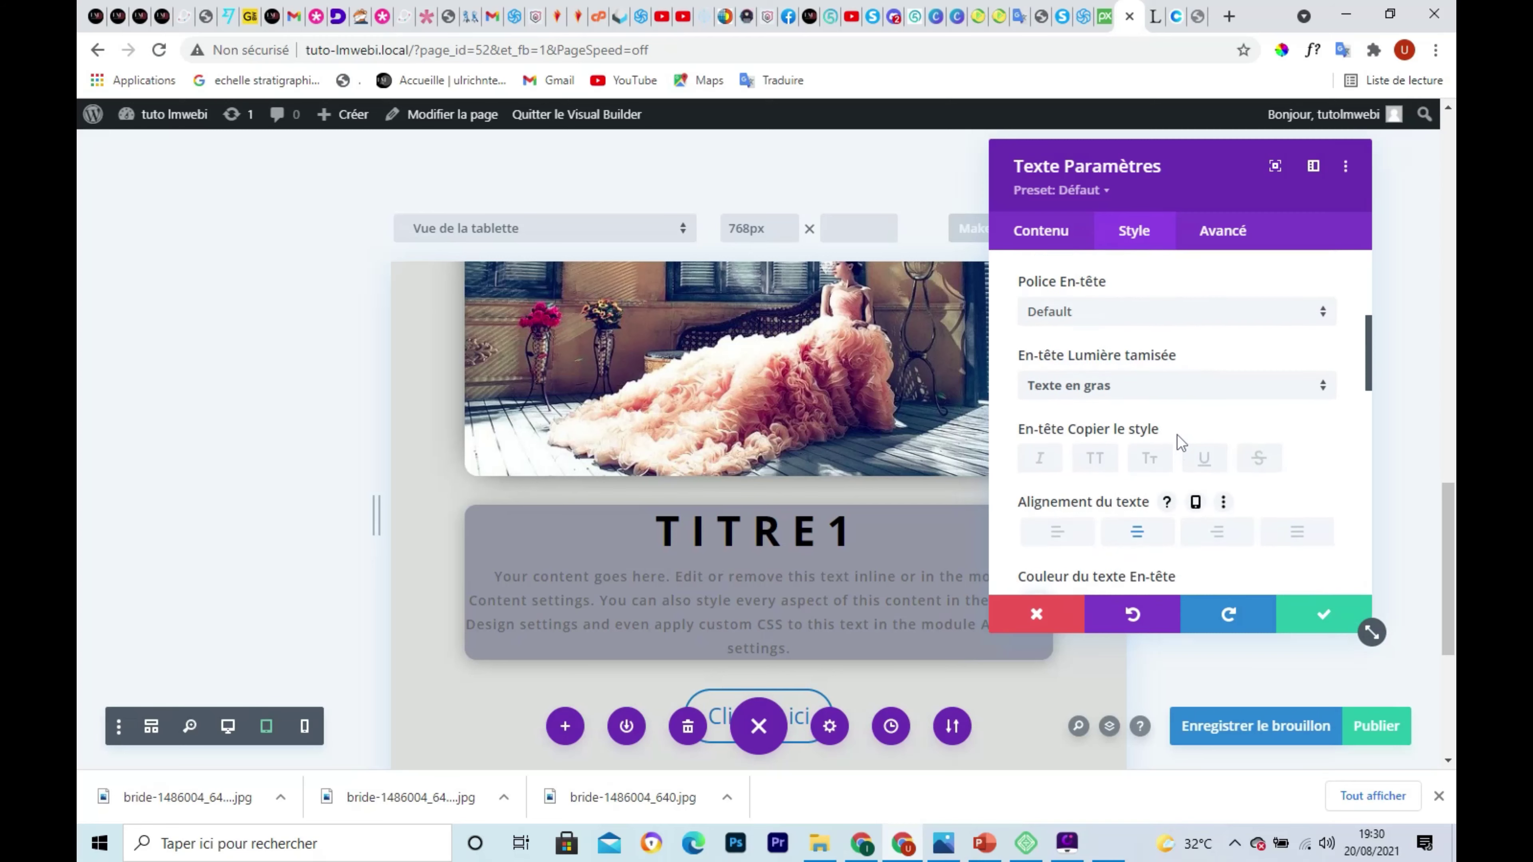
scroll(1177, 435, down, 5)
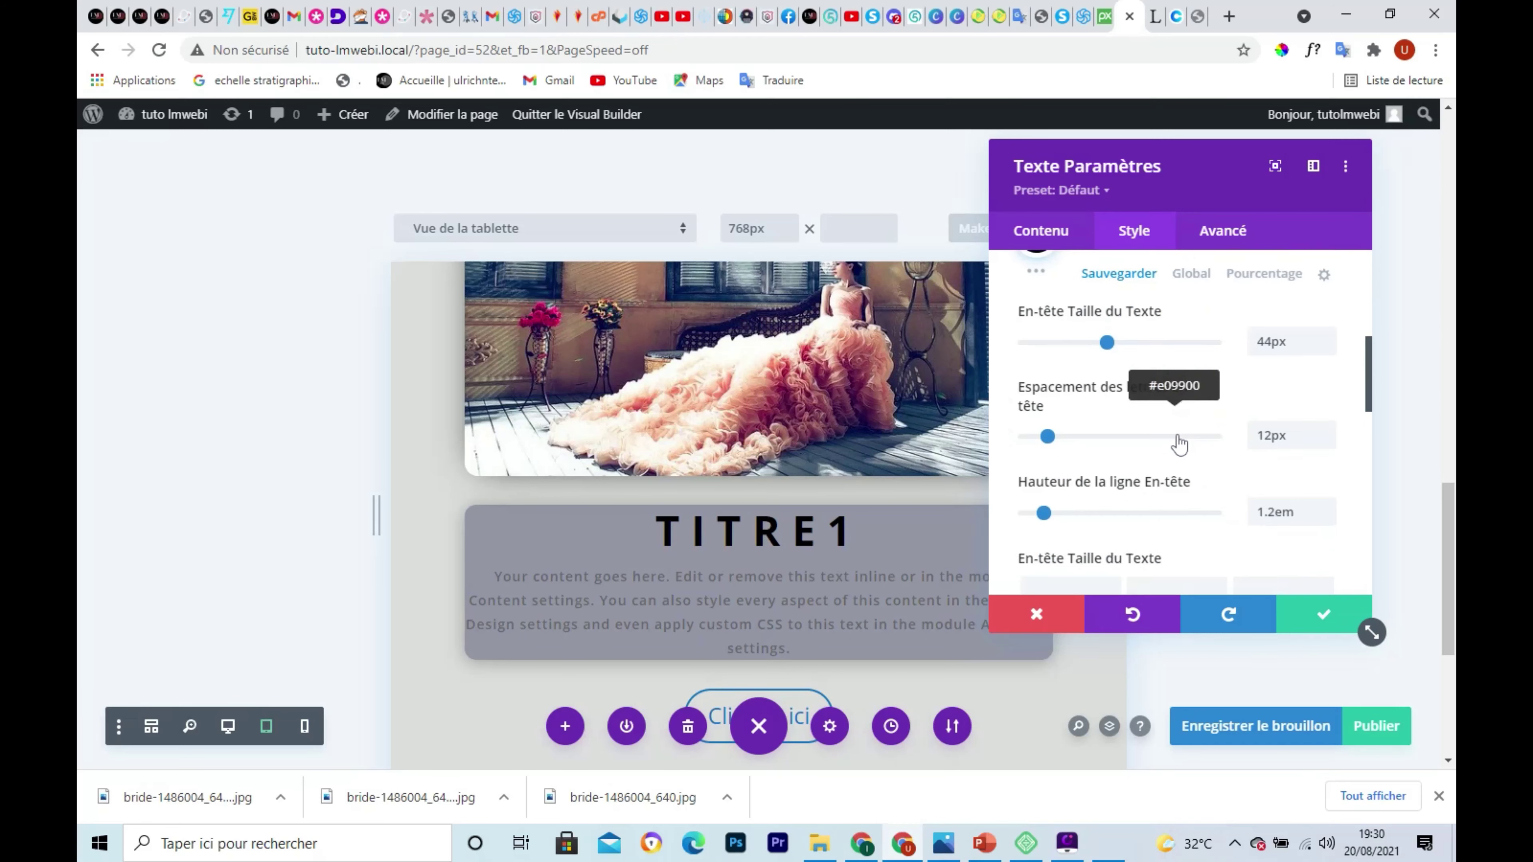
drag(1113, 350, 1087, 347)
click(1077, 350)
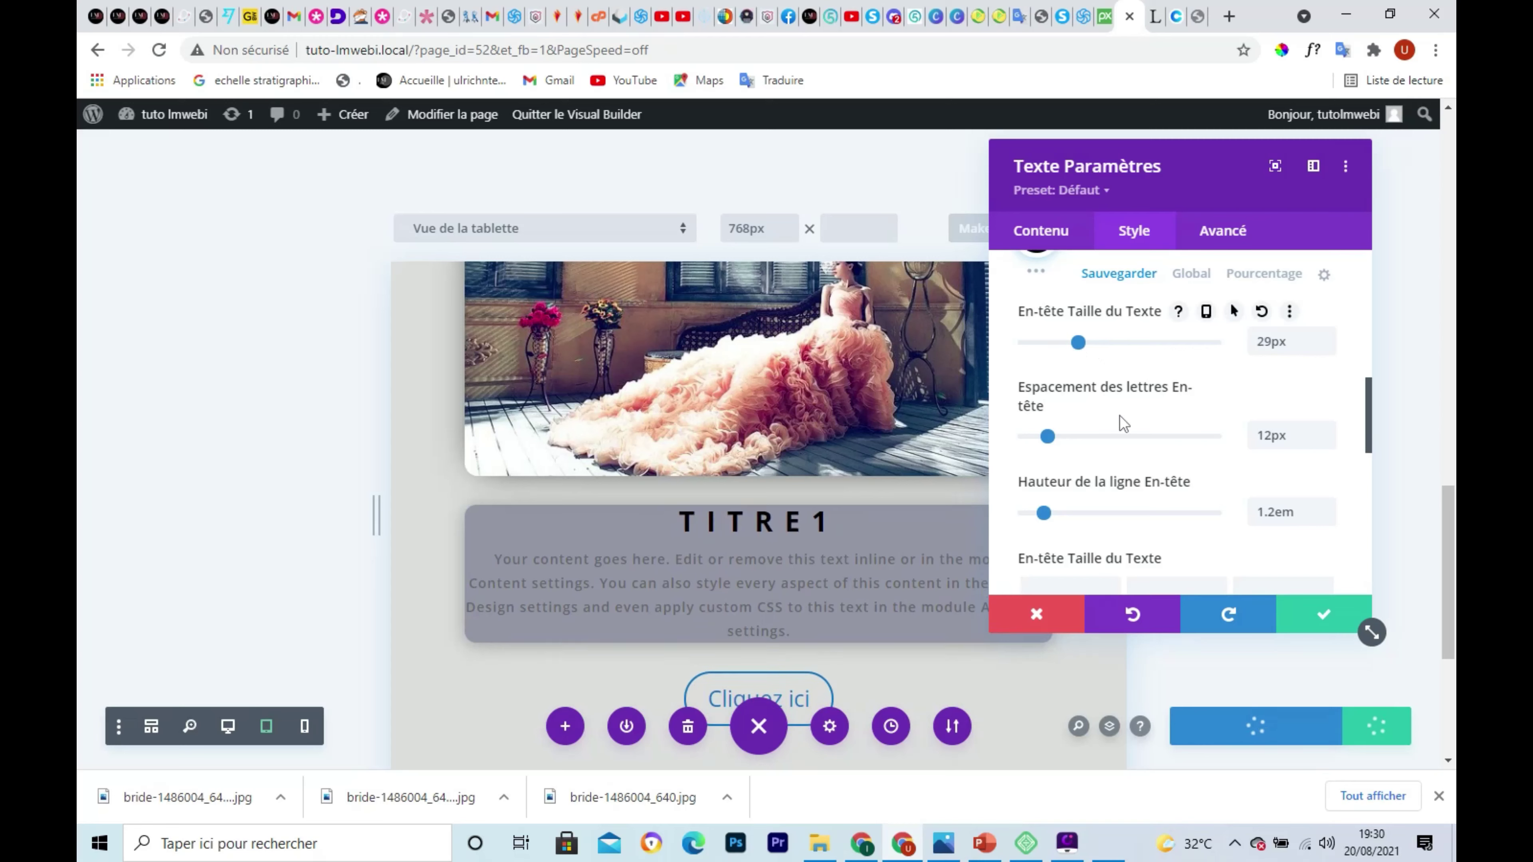
scroll(1242, 406, up, 3)
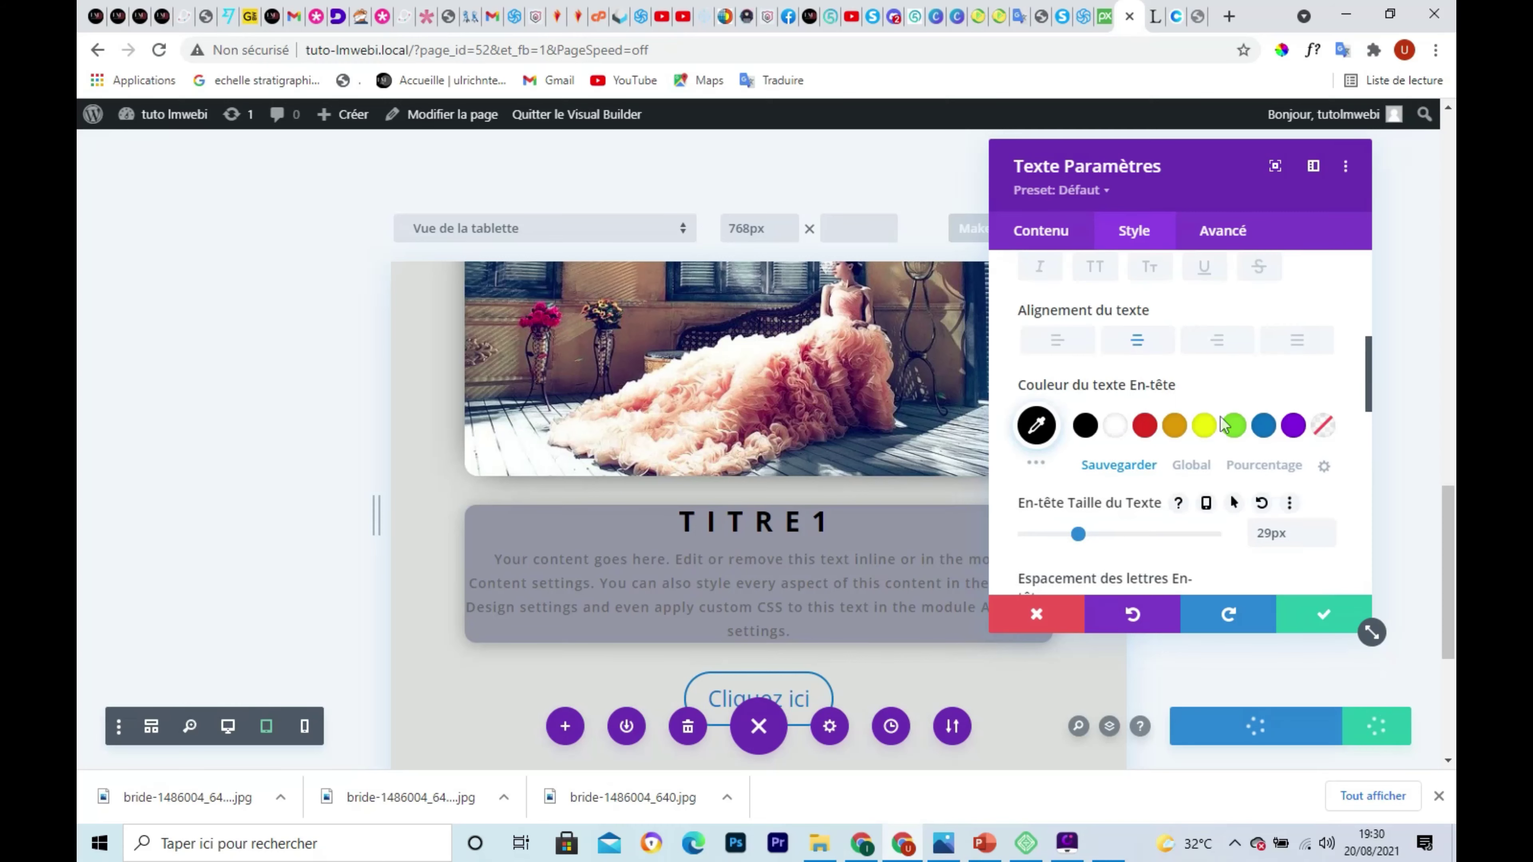
scroll(1220, 416, down, 2)
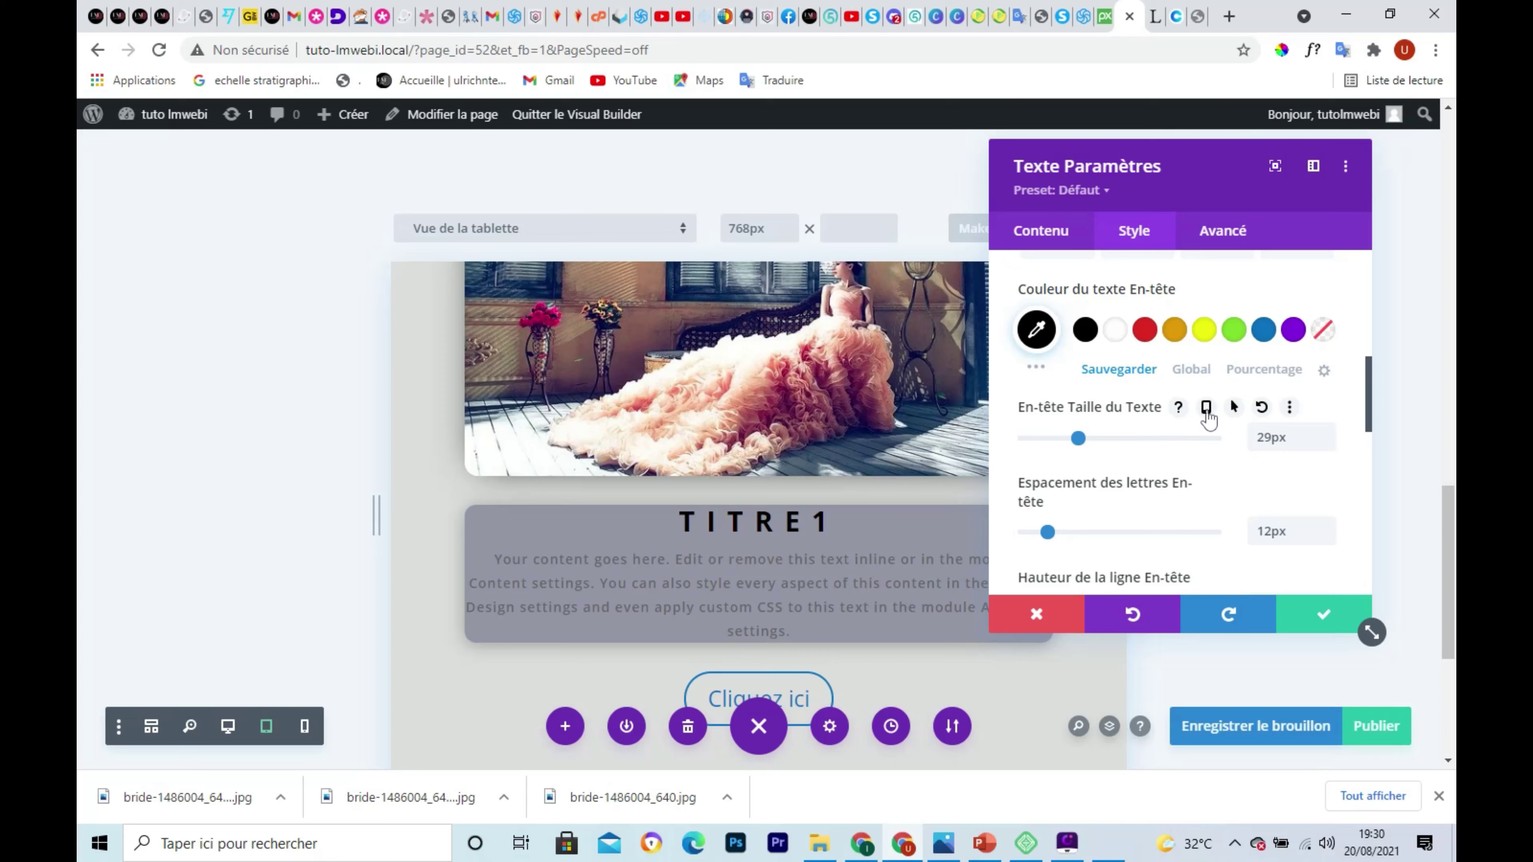
key(ctrl+F11)
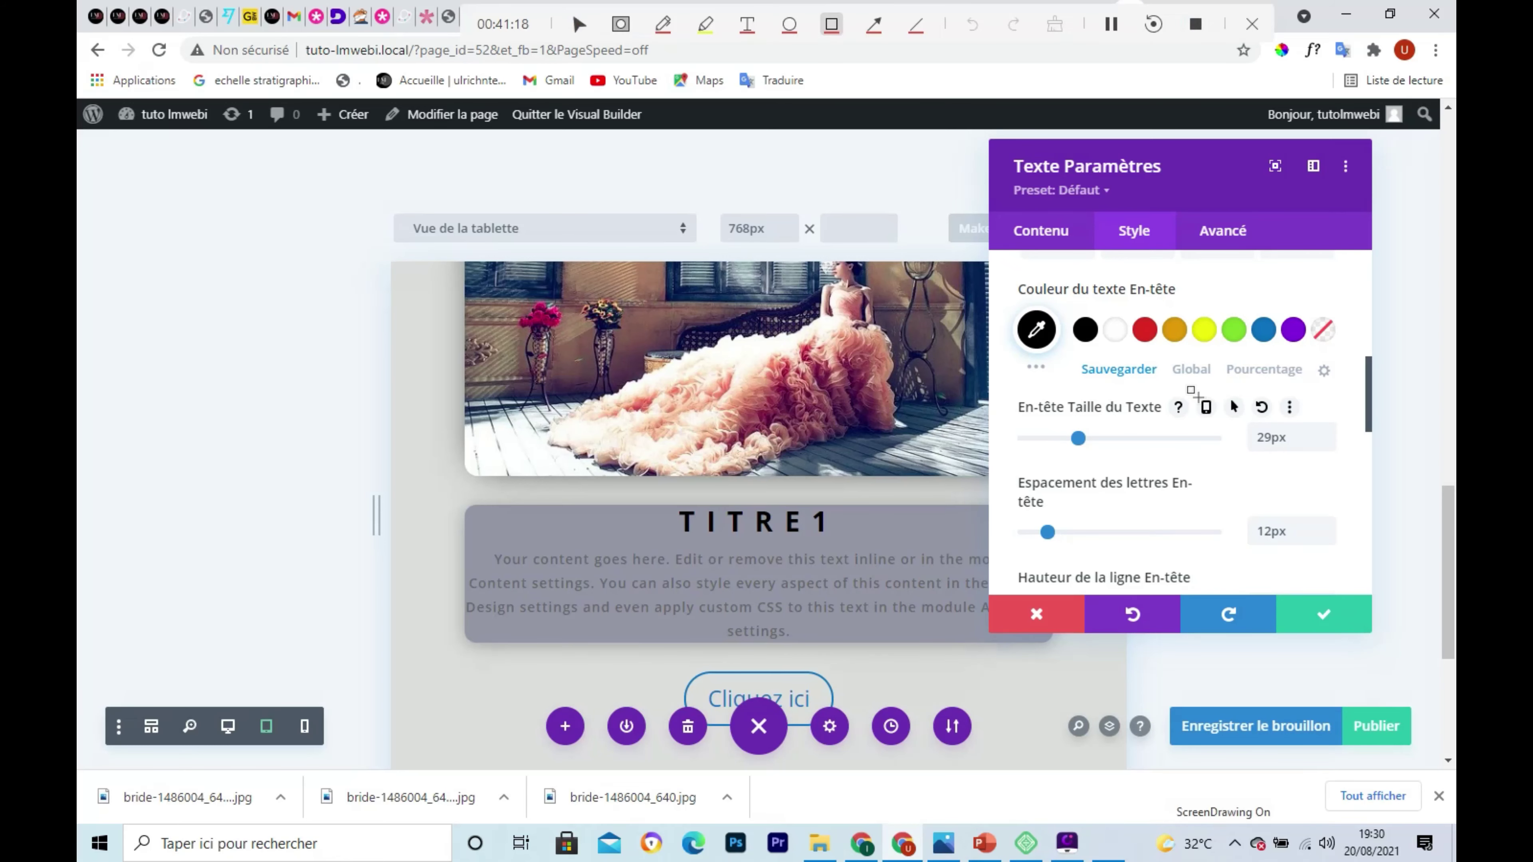
key(ctrl+F11)
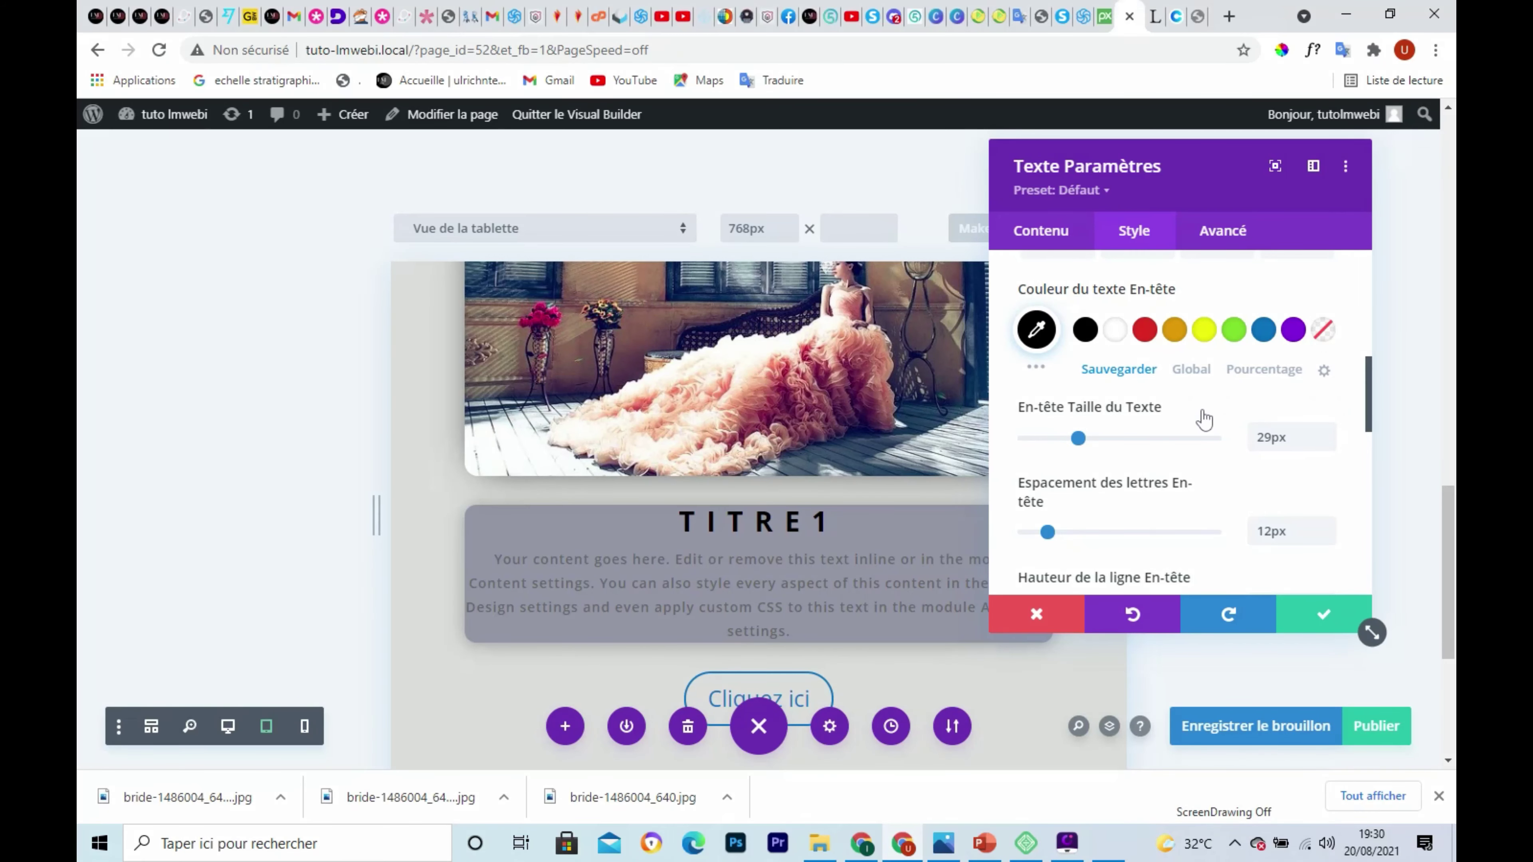
Enable per-device values for the H2 heading text size, set the tablet value to 32px and save the TITRE1 module.
mouse_move(1207, 412)
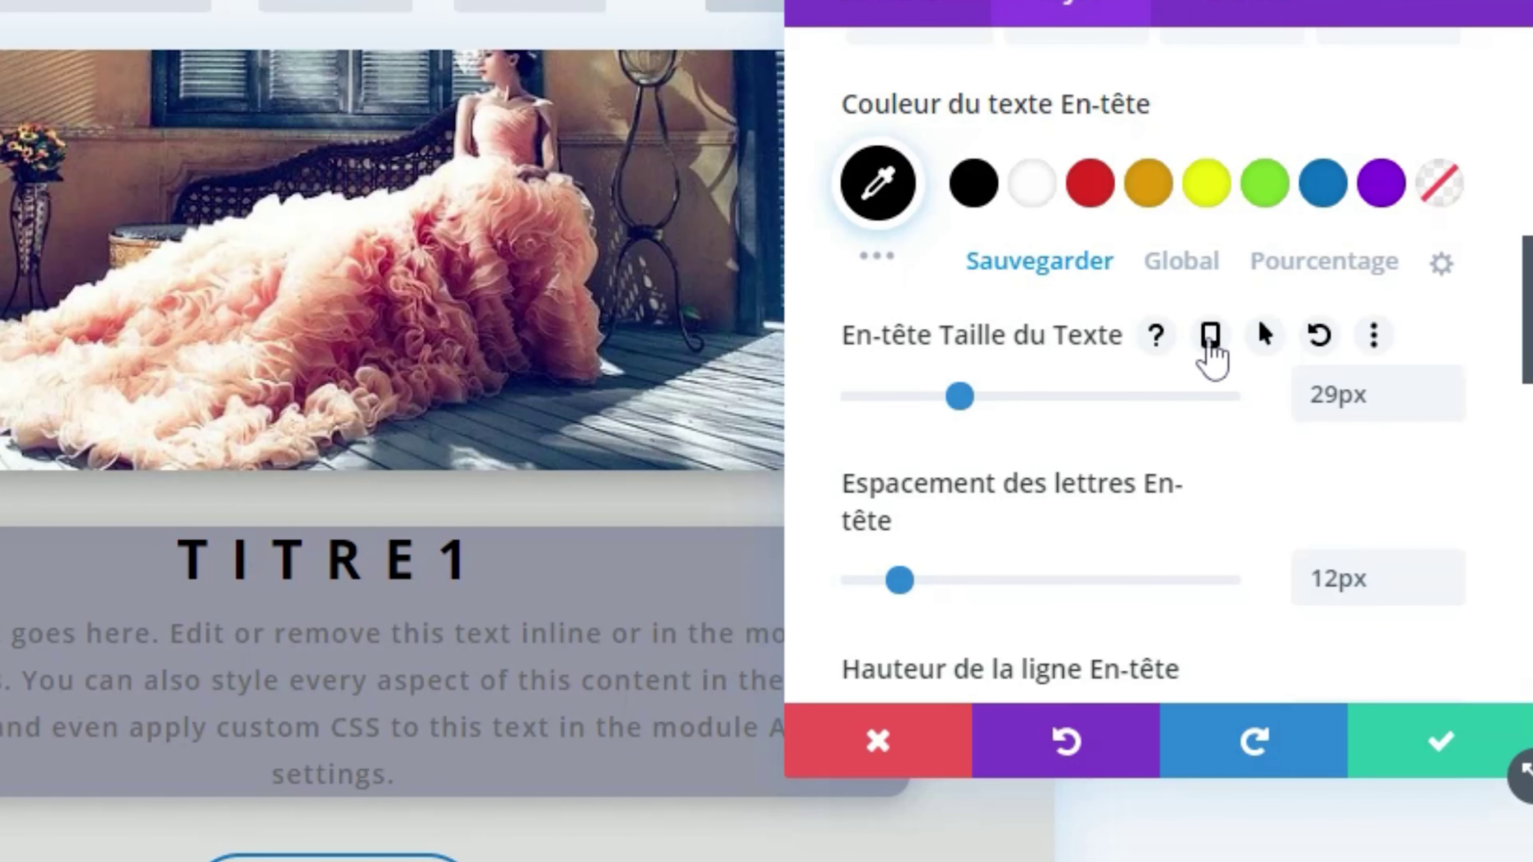
click(1207, 345)
scroll(1115, 504, down, 1)
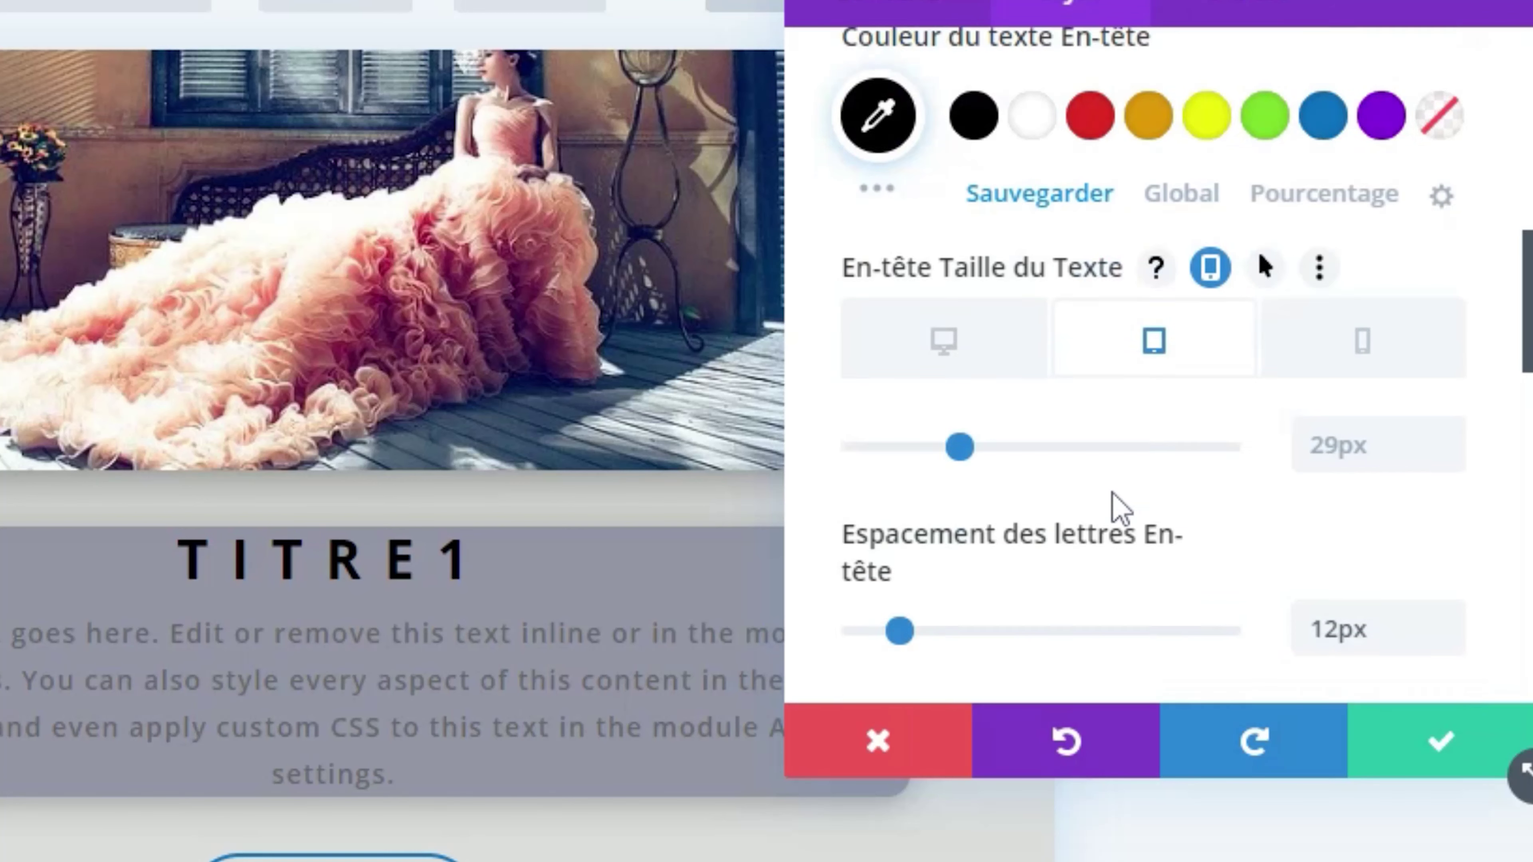
scroll(1115, 504, down, 2)
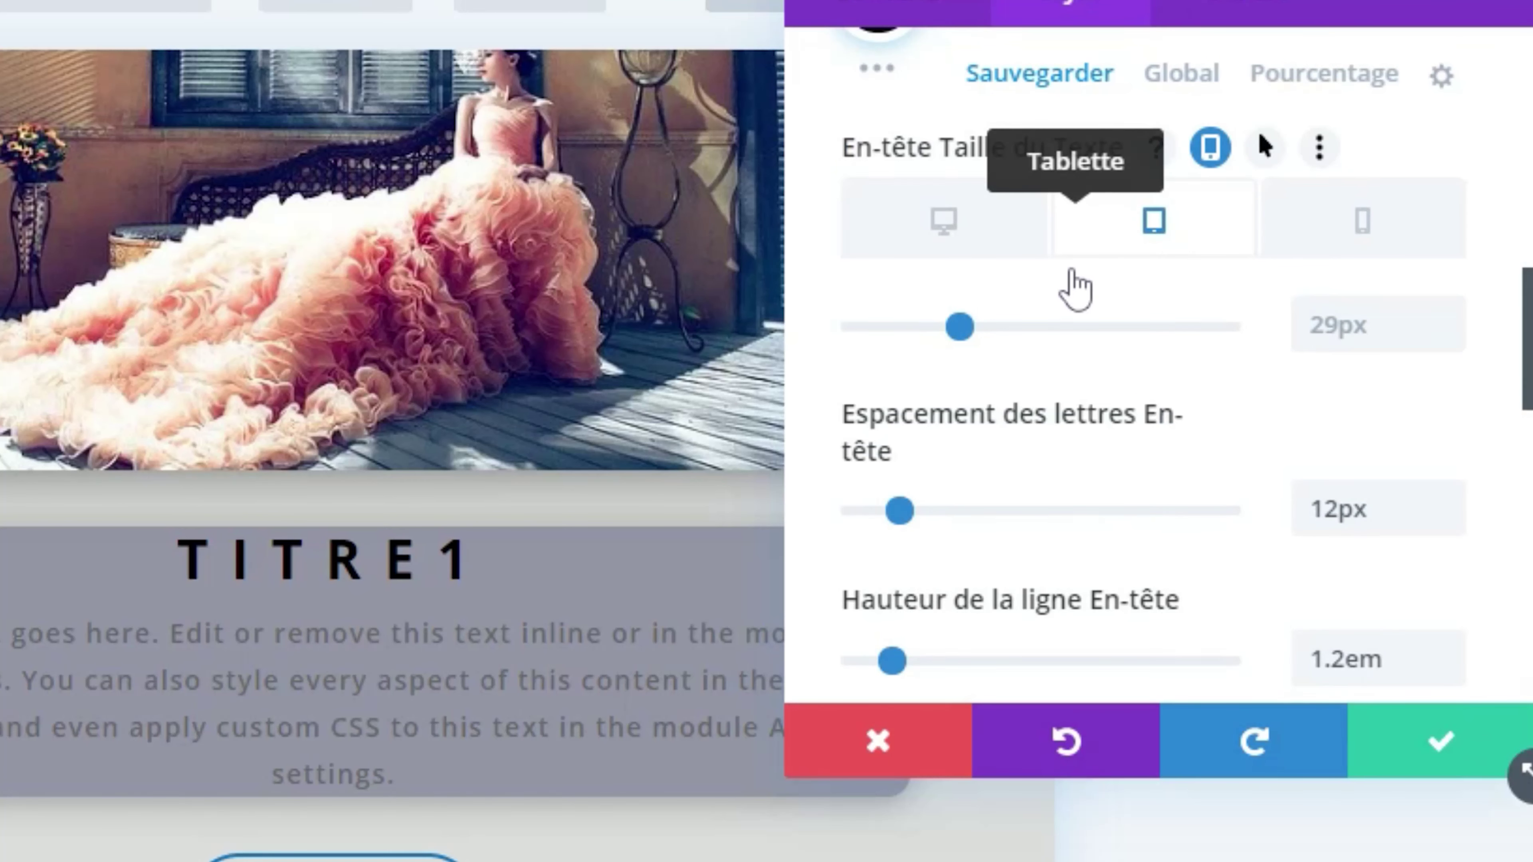
mouse_move(1060, 283)
mouse_down()
mouse_move(1082, 164)
mouse_move(1272, 167)
mouse_up()
key(Escape)
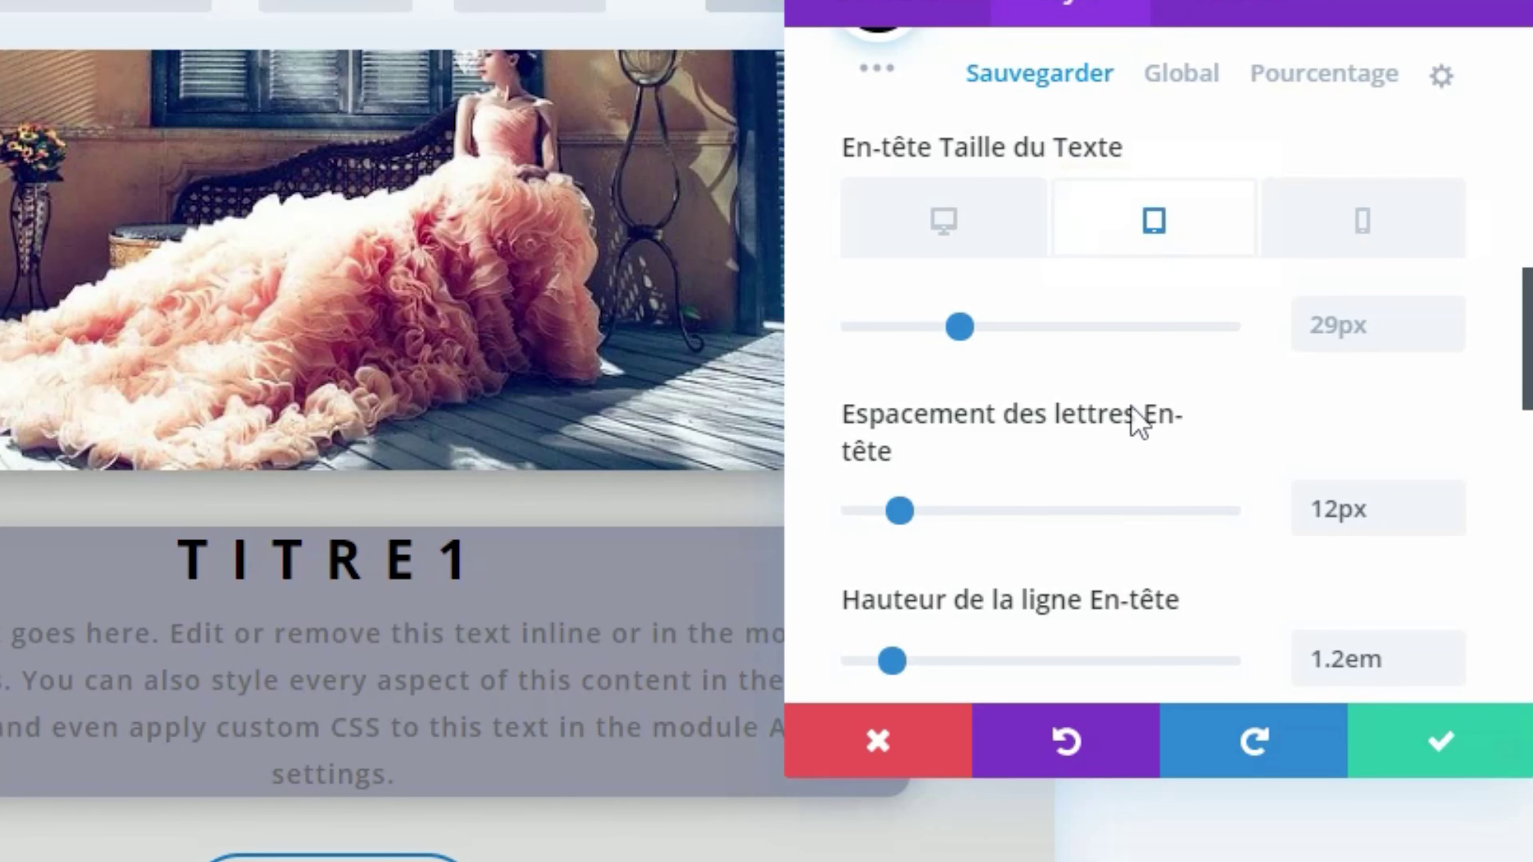
mouse_move(1132, 408)
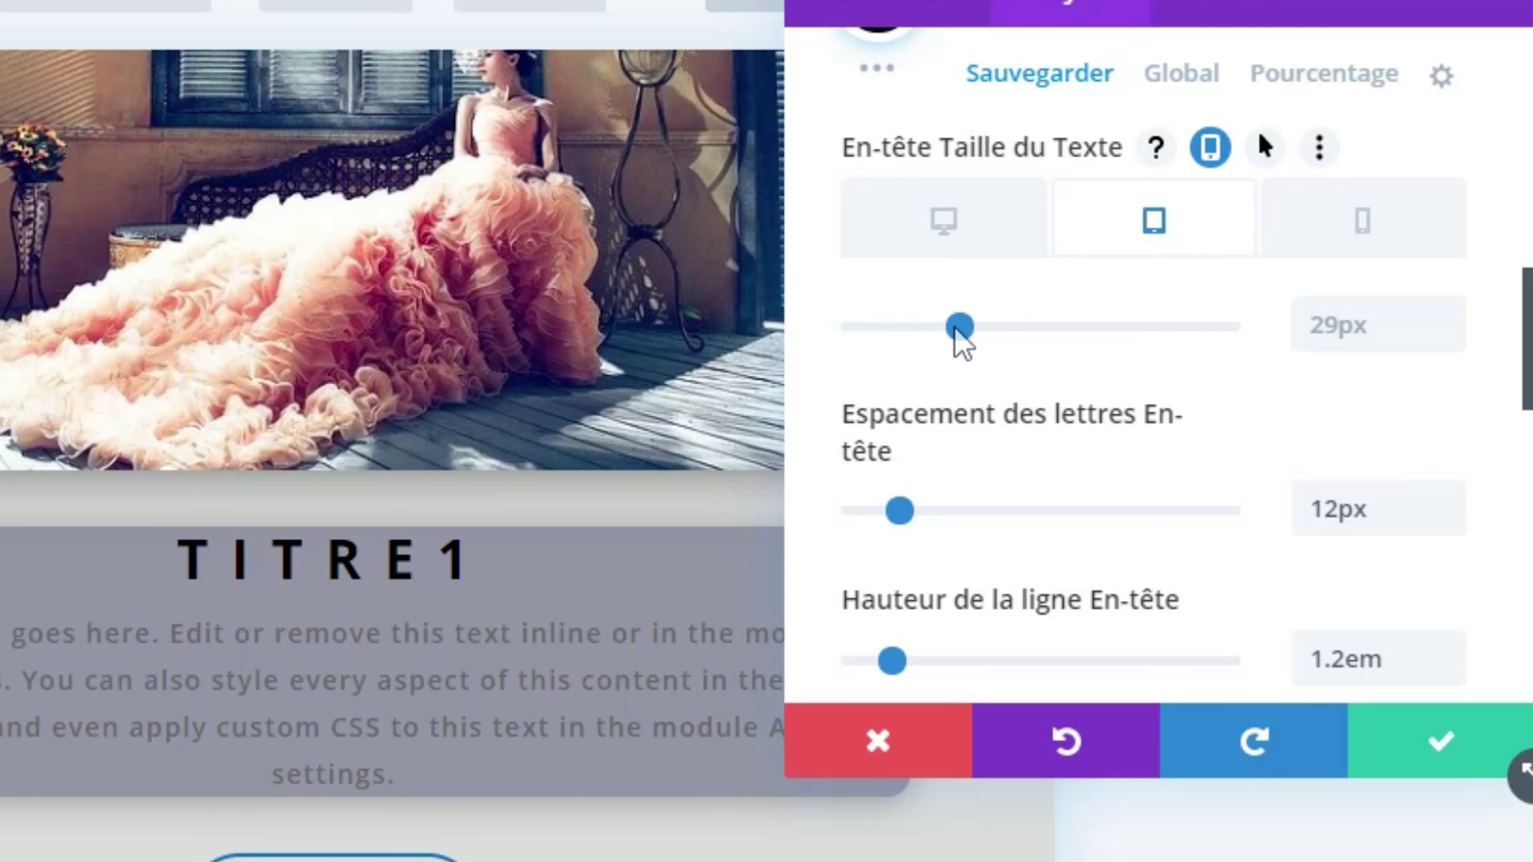
mouse_move(948, 332)
mouse_down()
mouse_move(926, 341)
mouse_move(971, 332)
mouse_up()
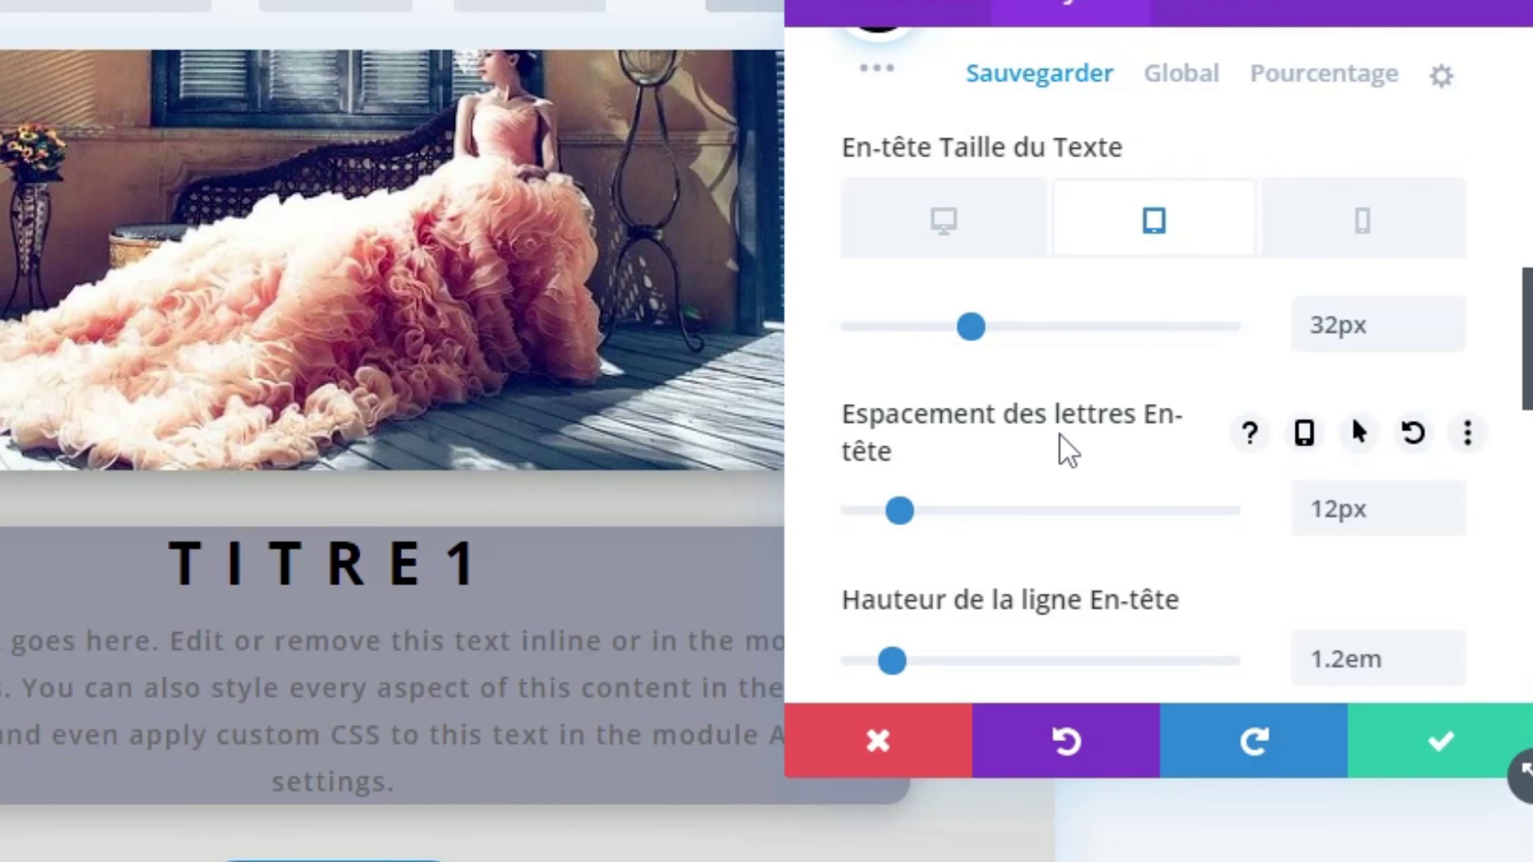
click(1432, 756)
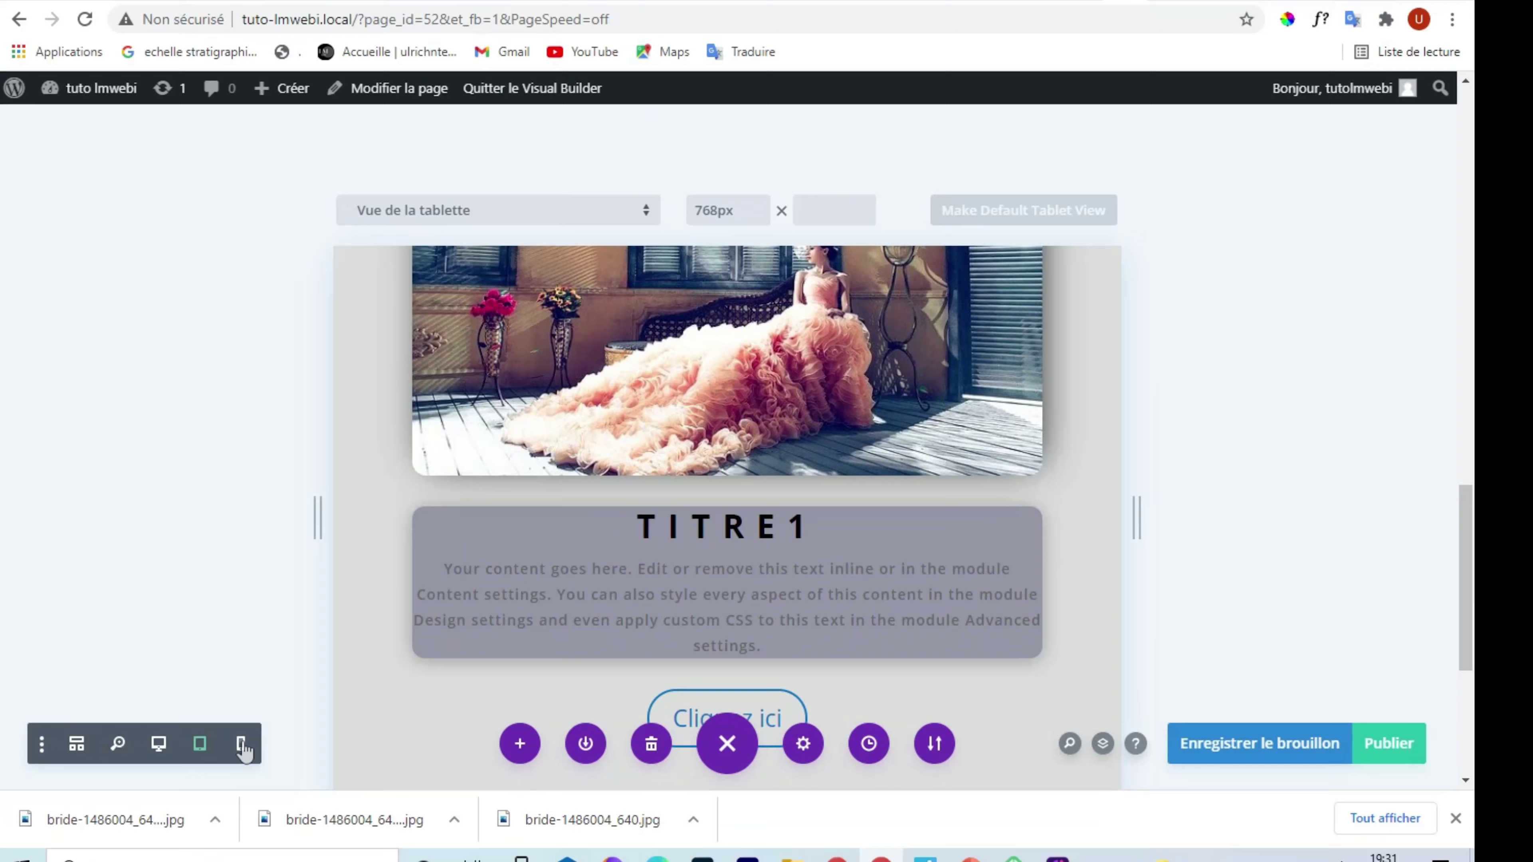
Switch the page preview to phone view and show the H2 heading text size options of the TITRE1 text module.
click(305, 726)
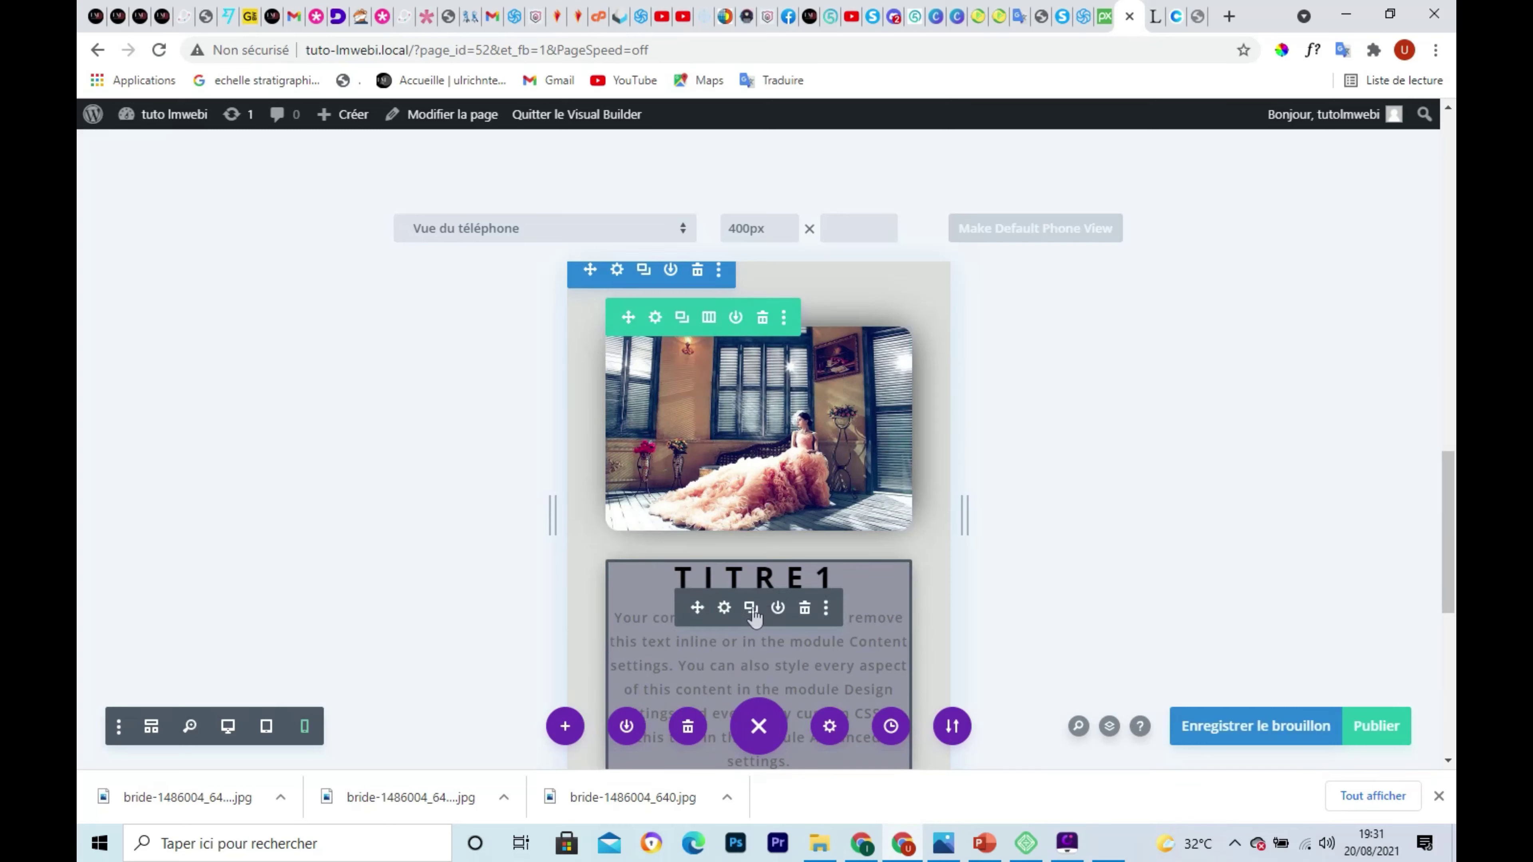
click(724, 609)
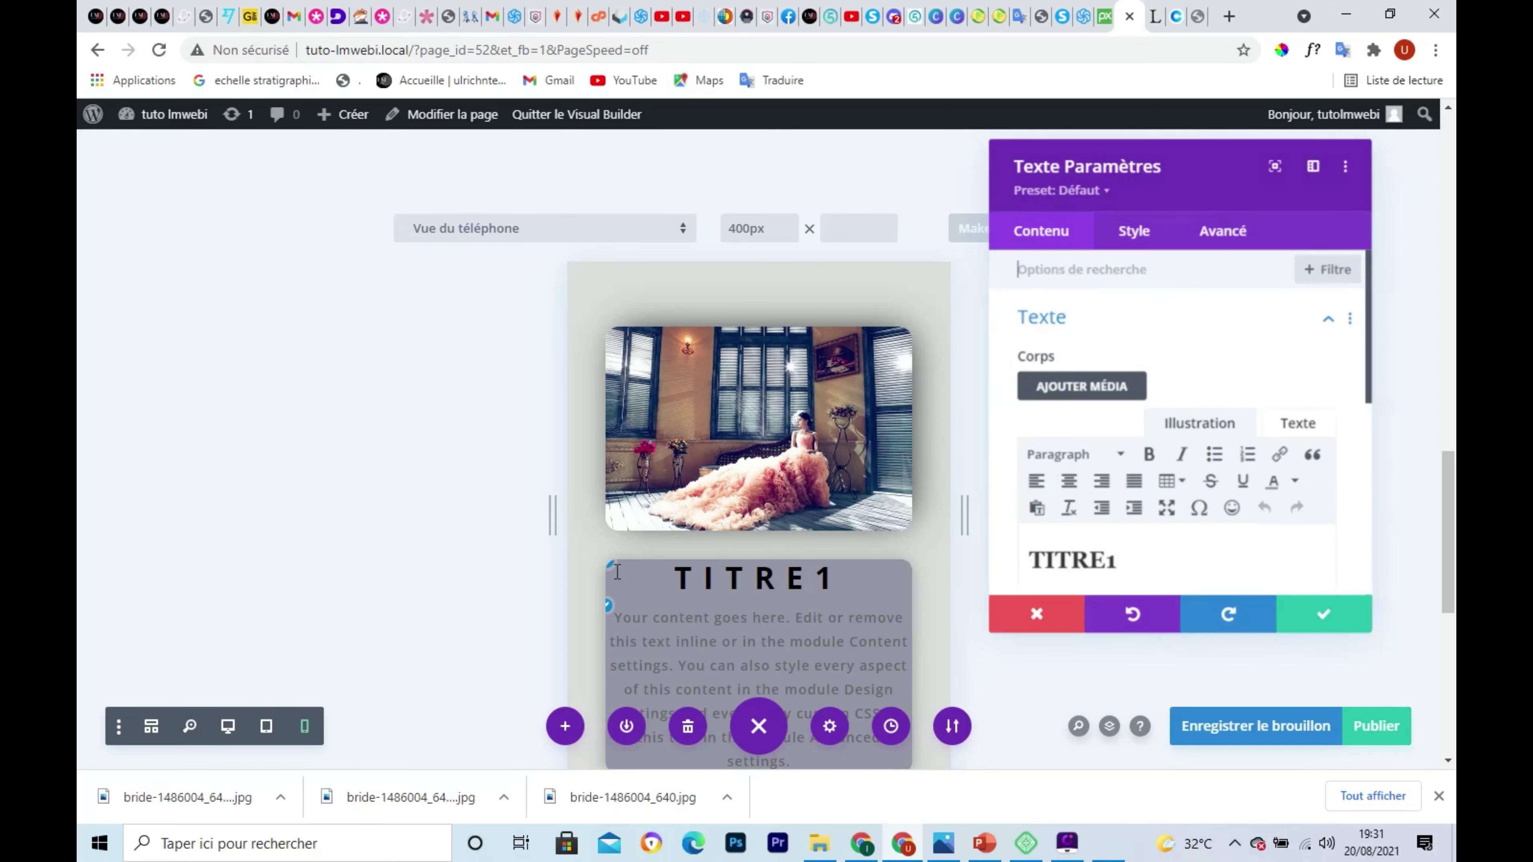
click(1133, 230)
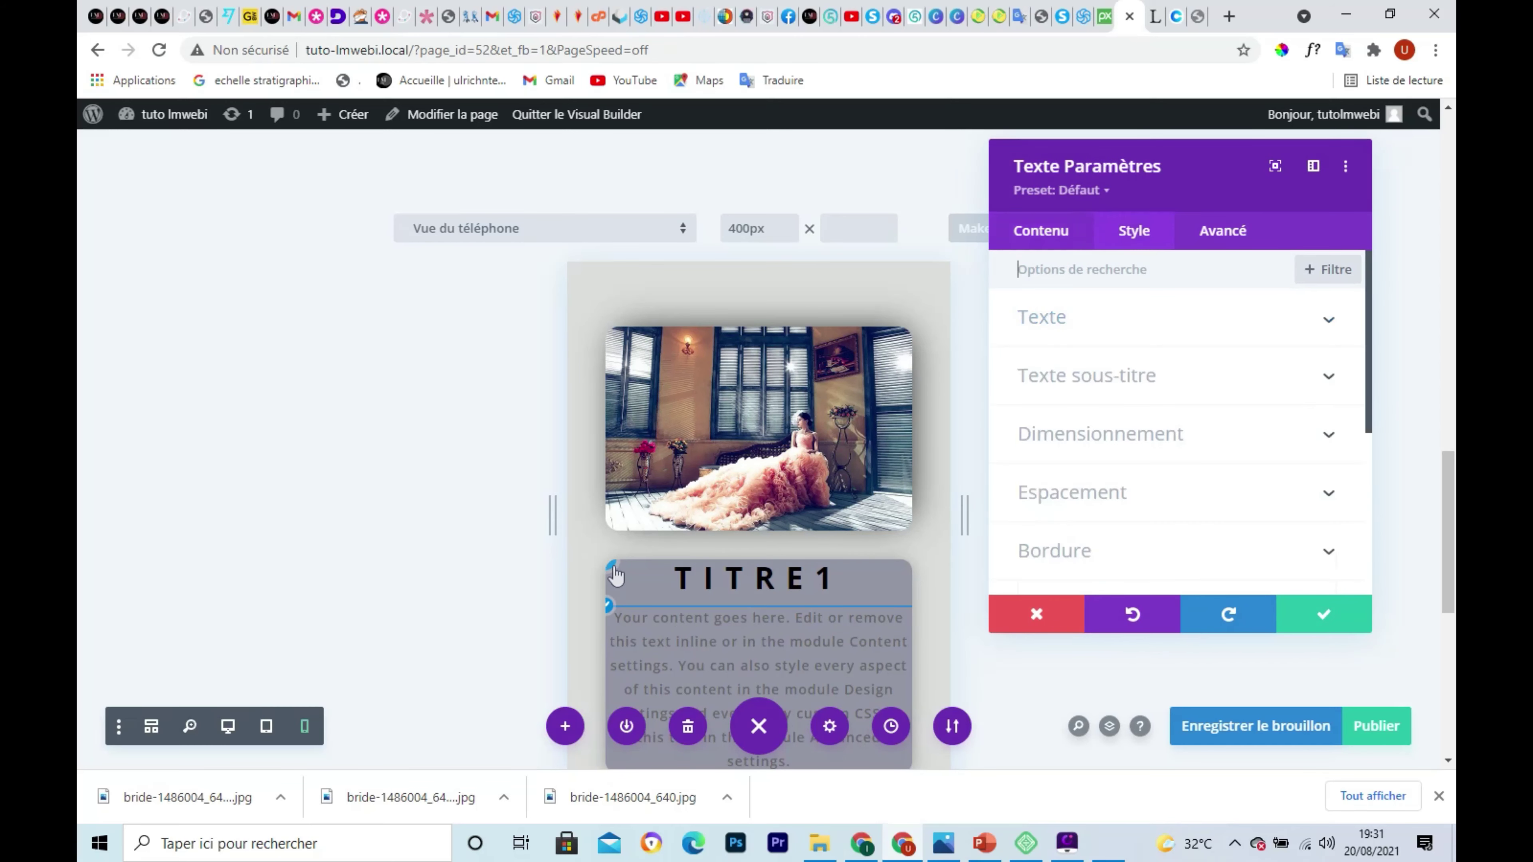
click(1080, 373)
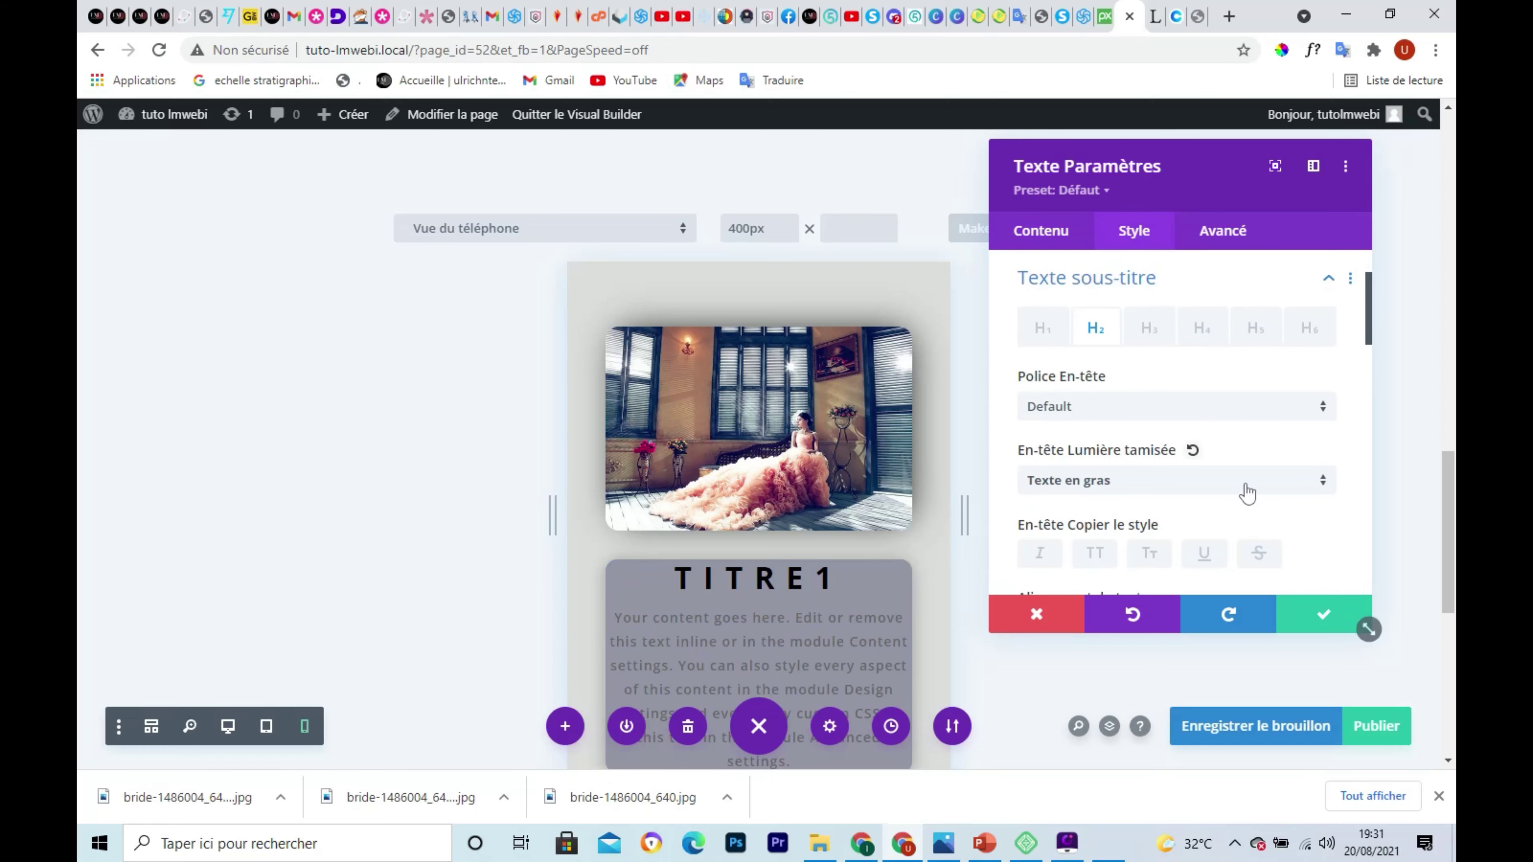
scroll(1207, 488, down, 4)
scroll(1201, 488, up, 3)
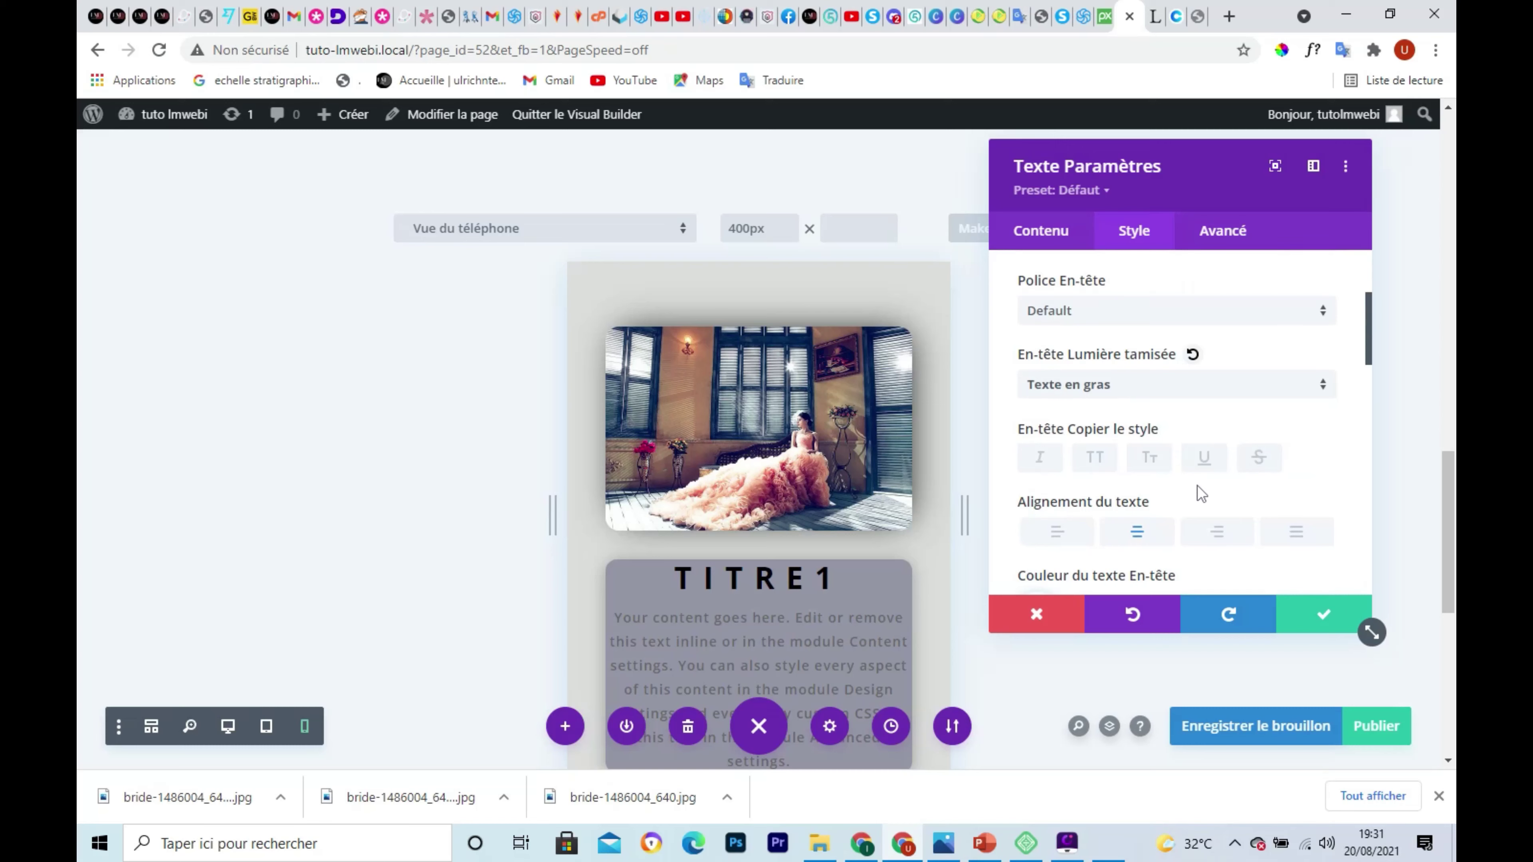
scroll(1224, 481, down, 5)
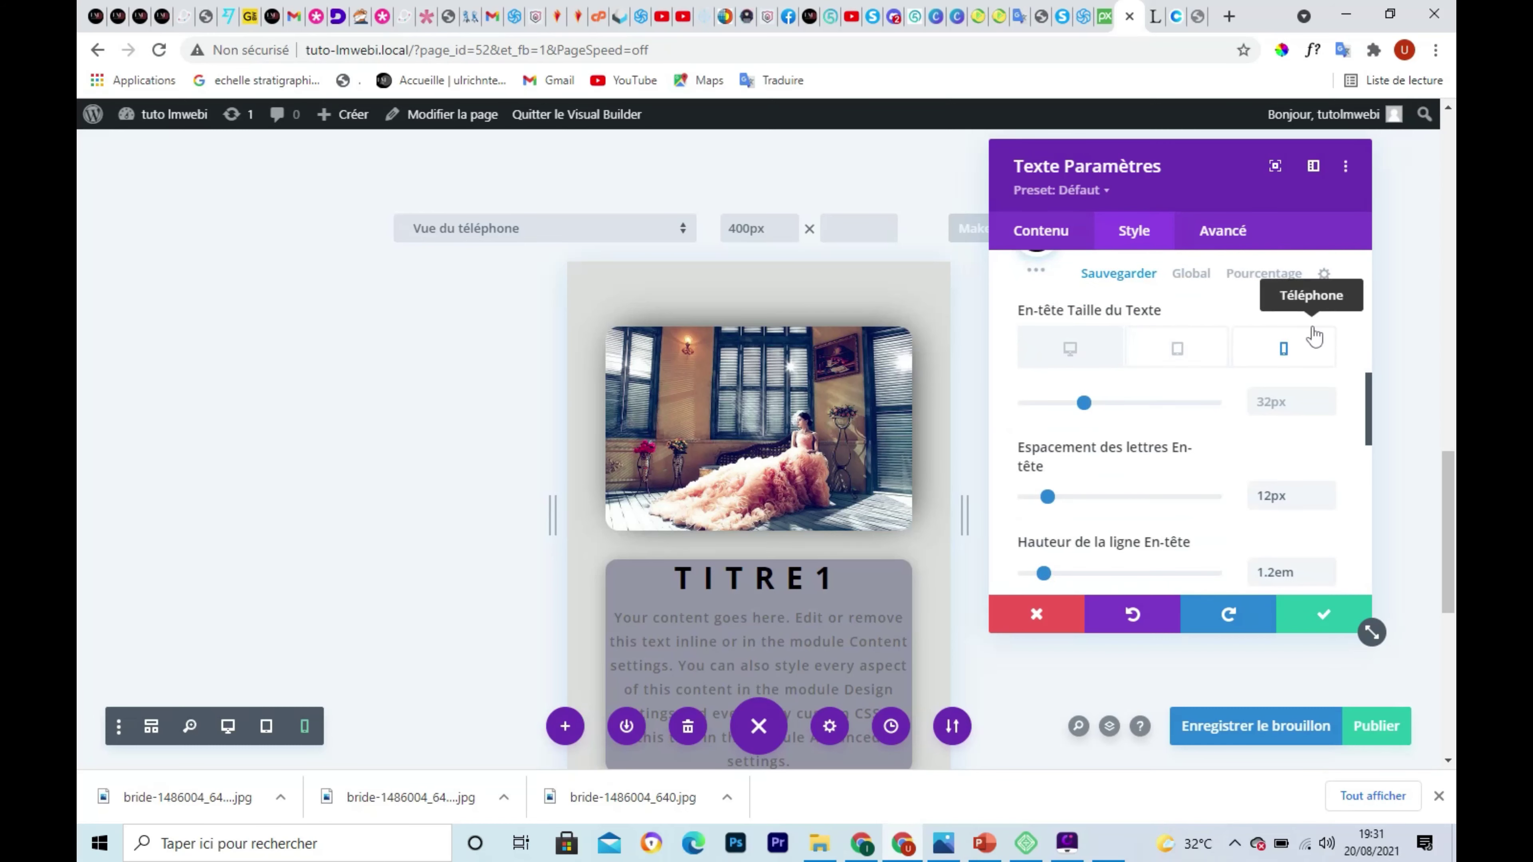
key(ctrl+shift+F5)
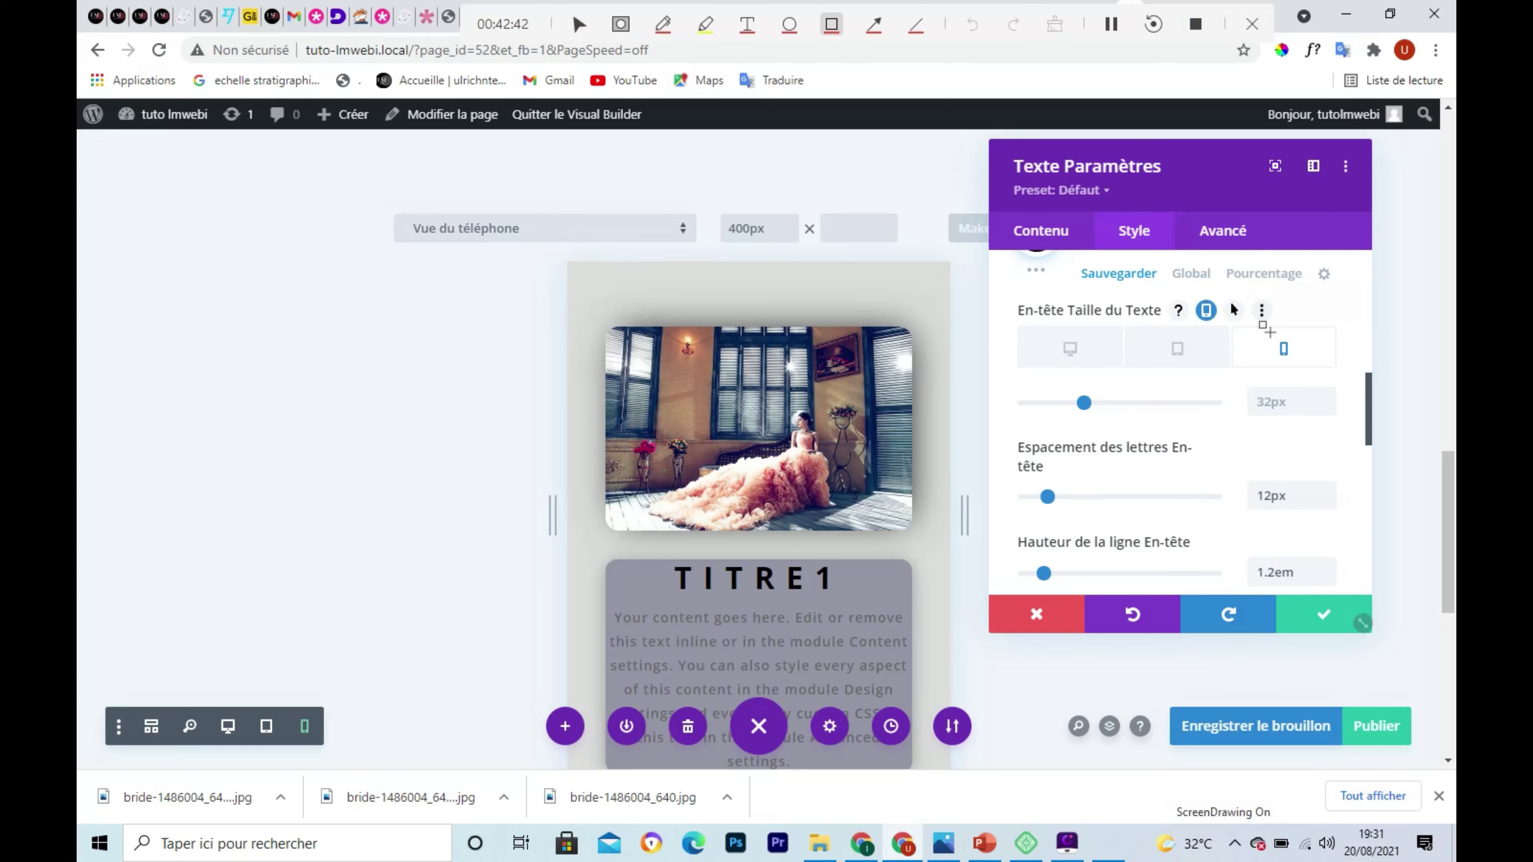
drag(1340, 384, 1240, 373)
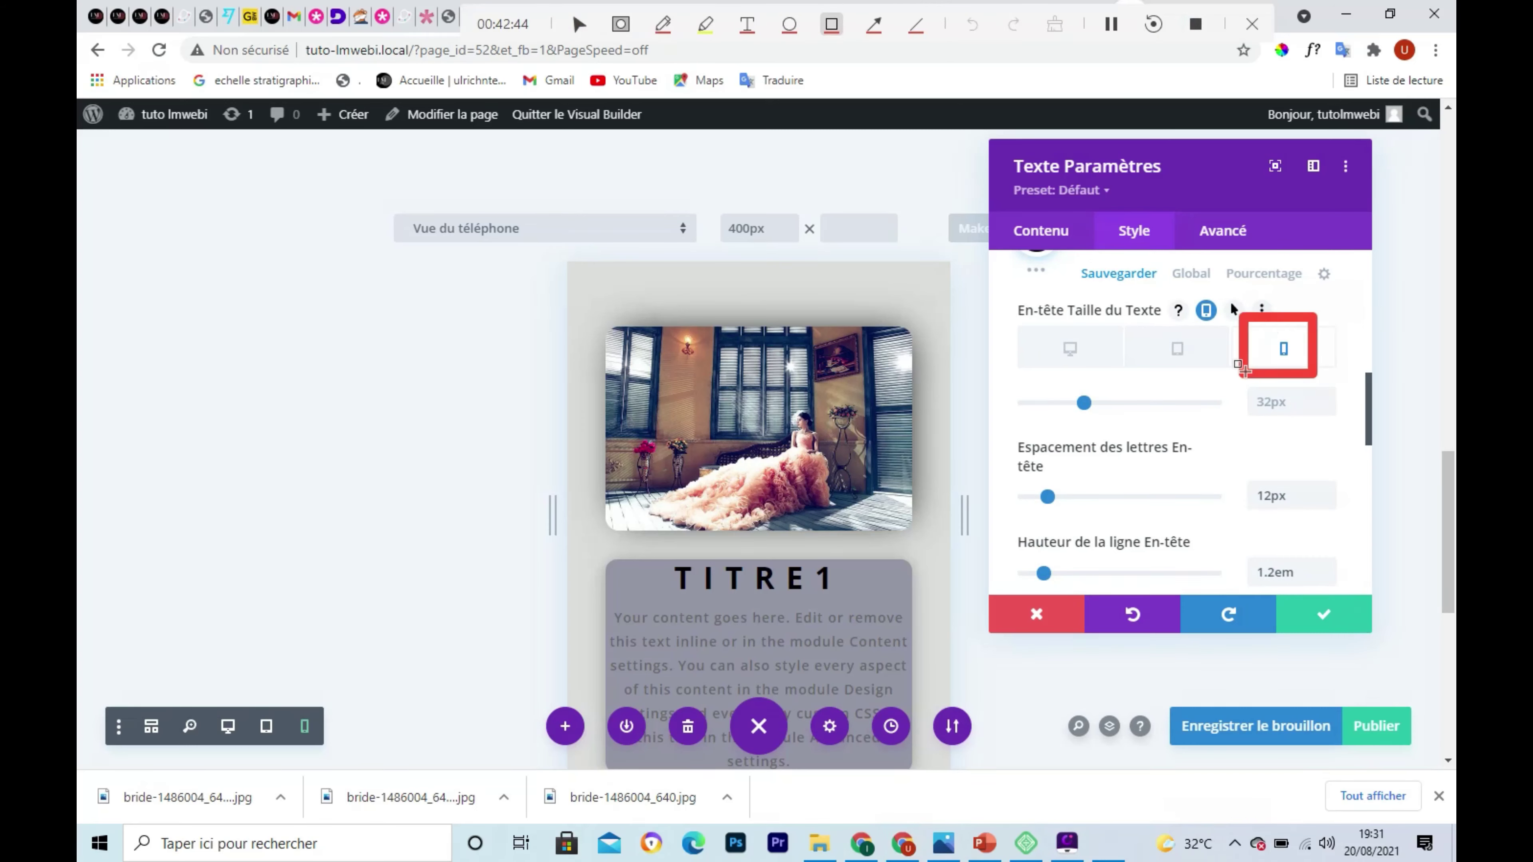
key(Escape)
key(ctrl+shift+d)
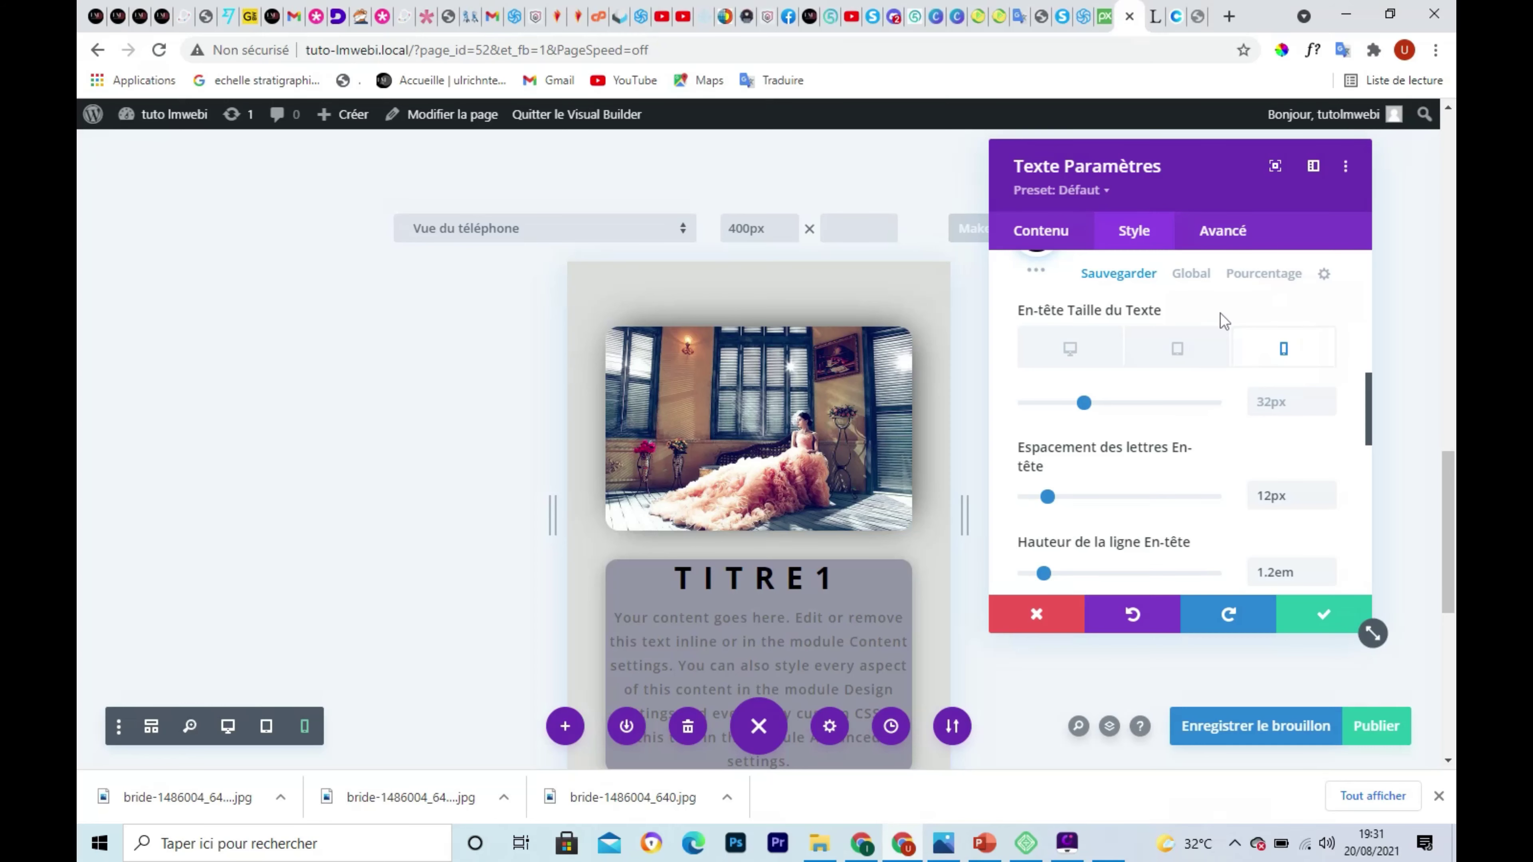
Set the phone value of the TITRE1 heading text size to 25px and save the module settings.
mouse_move(1172, 317)
click(1075, 409)
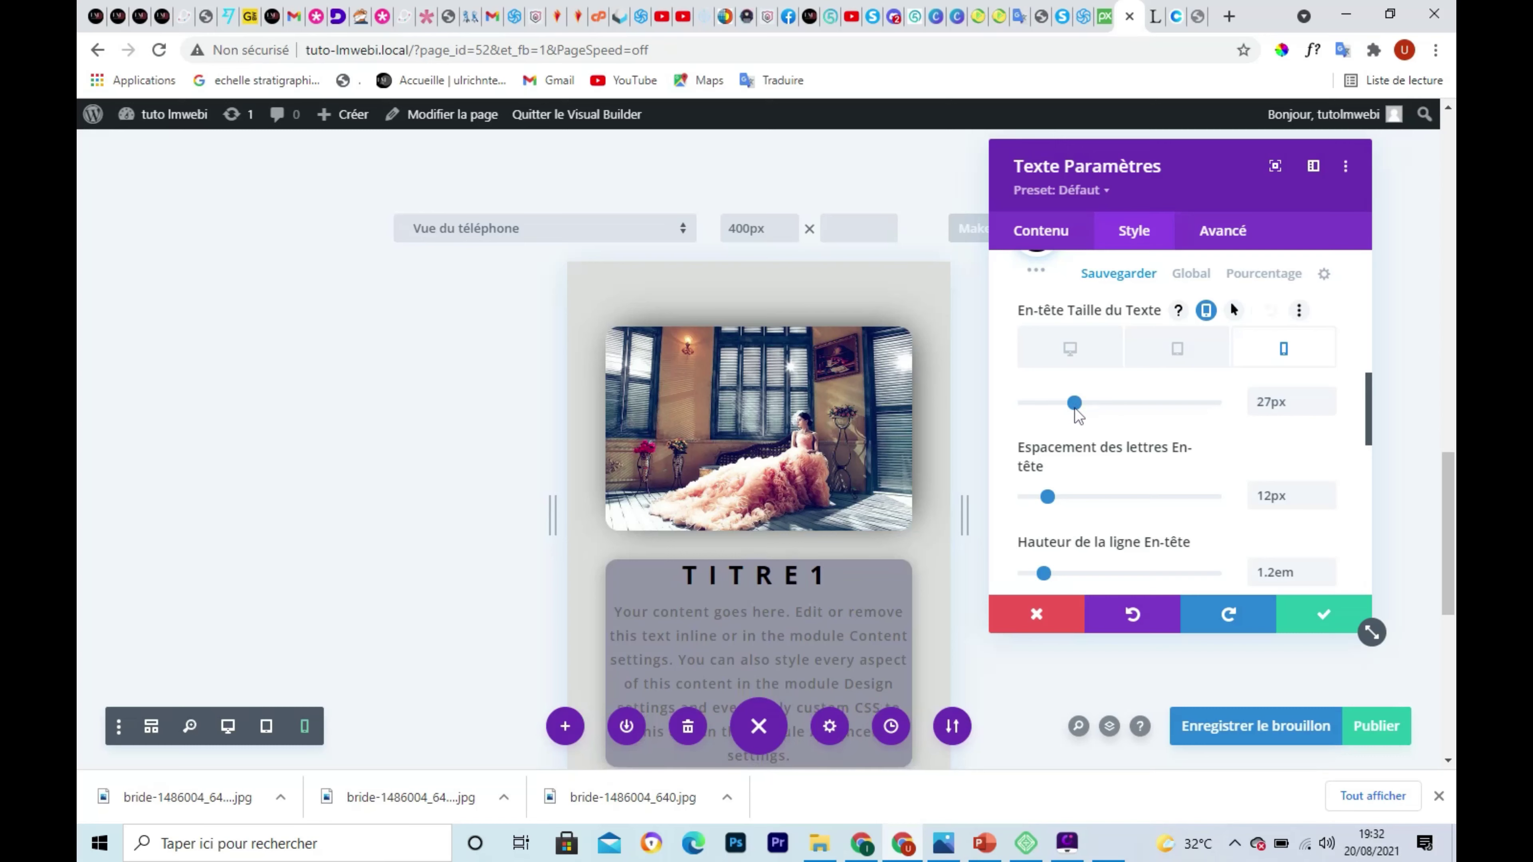
drag(1072, 408, 1070, 410)
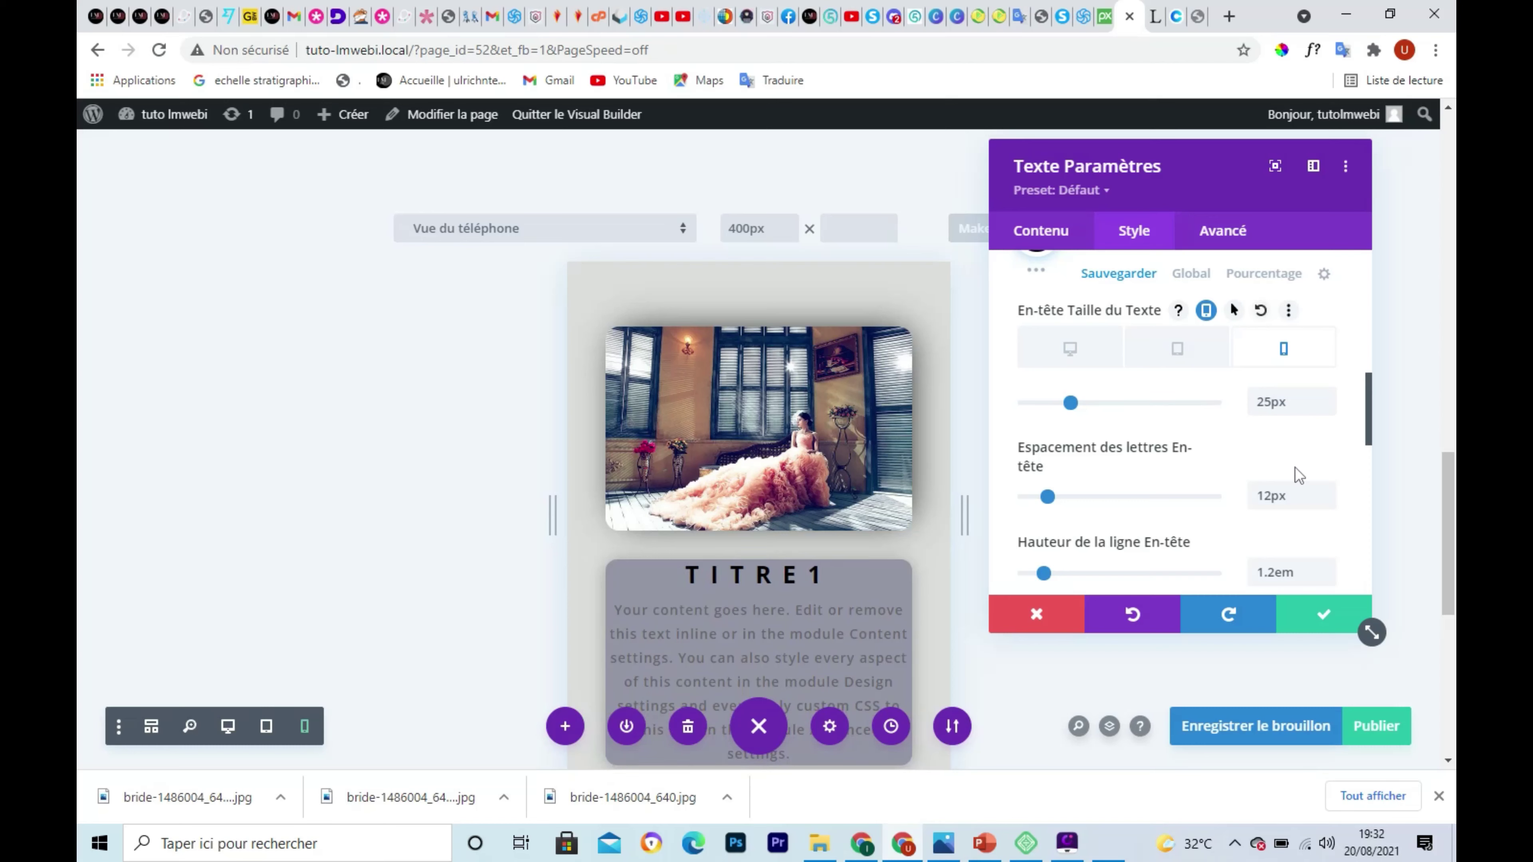
click(1321, 619)
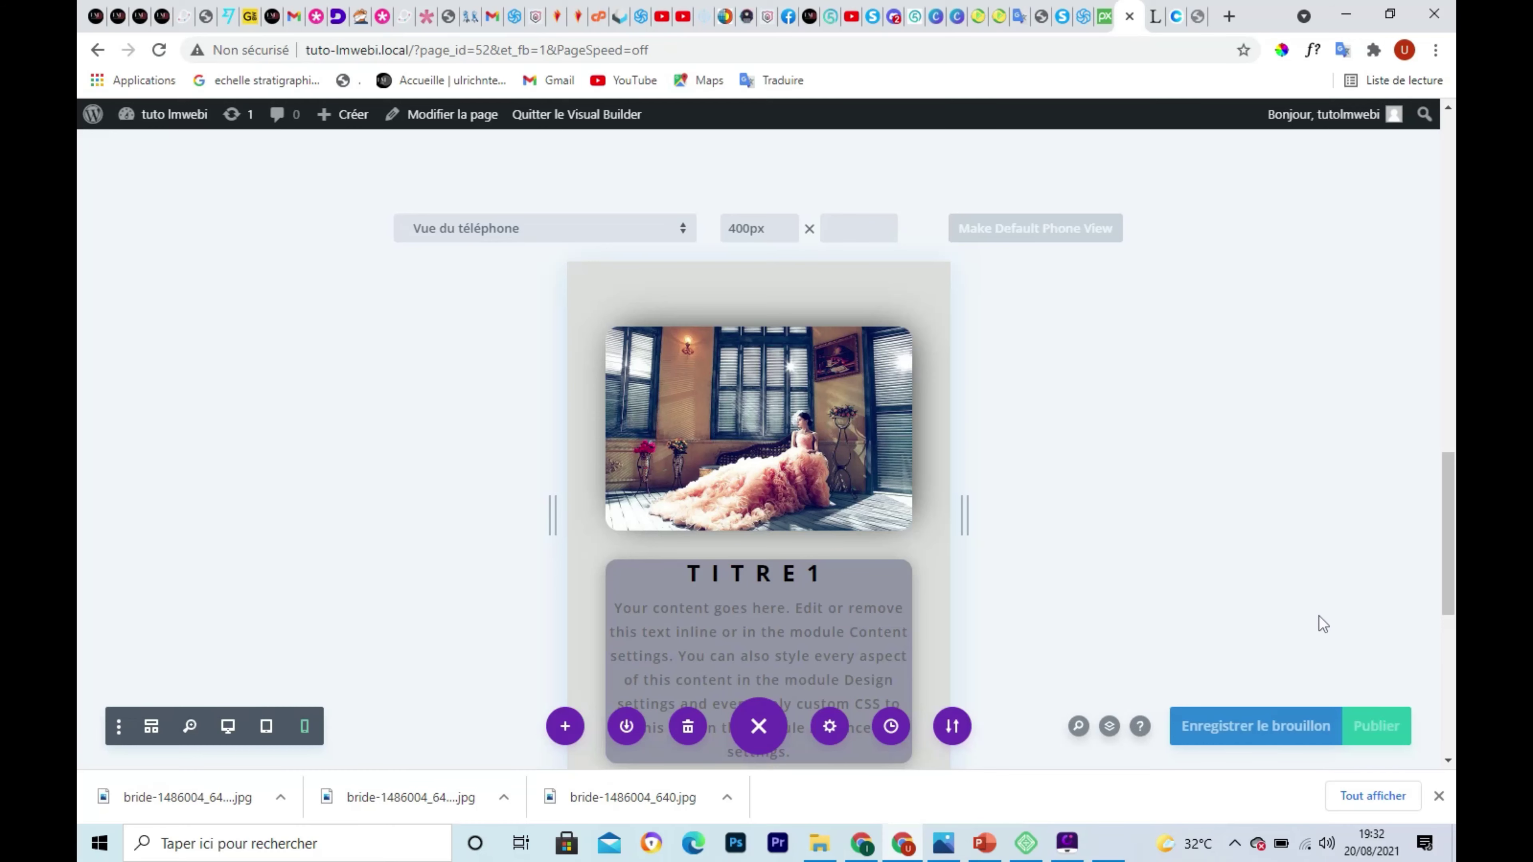
Switch the page preview back to desktop view and look over the three-blurb section and the photo section.
click(227, 727)
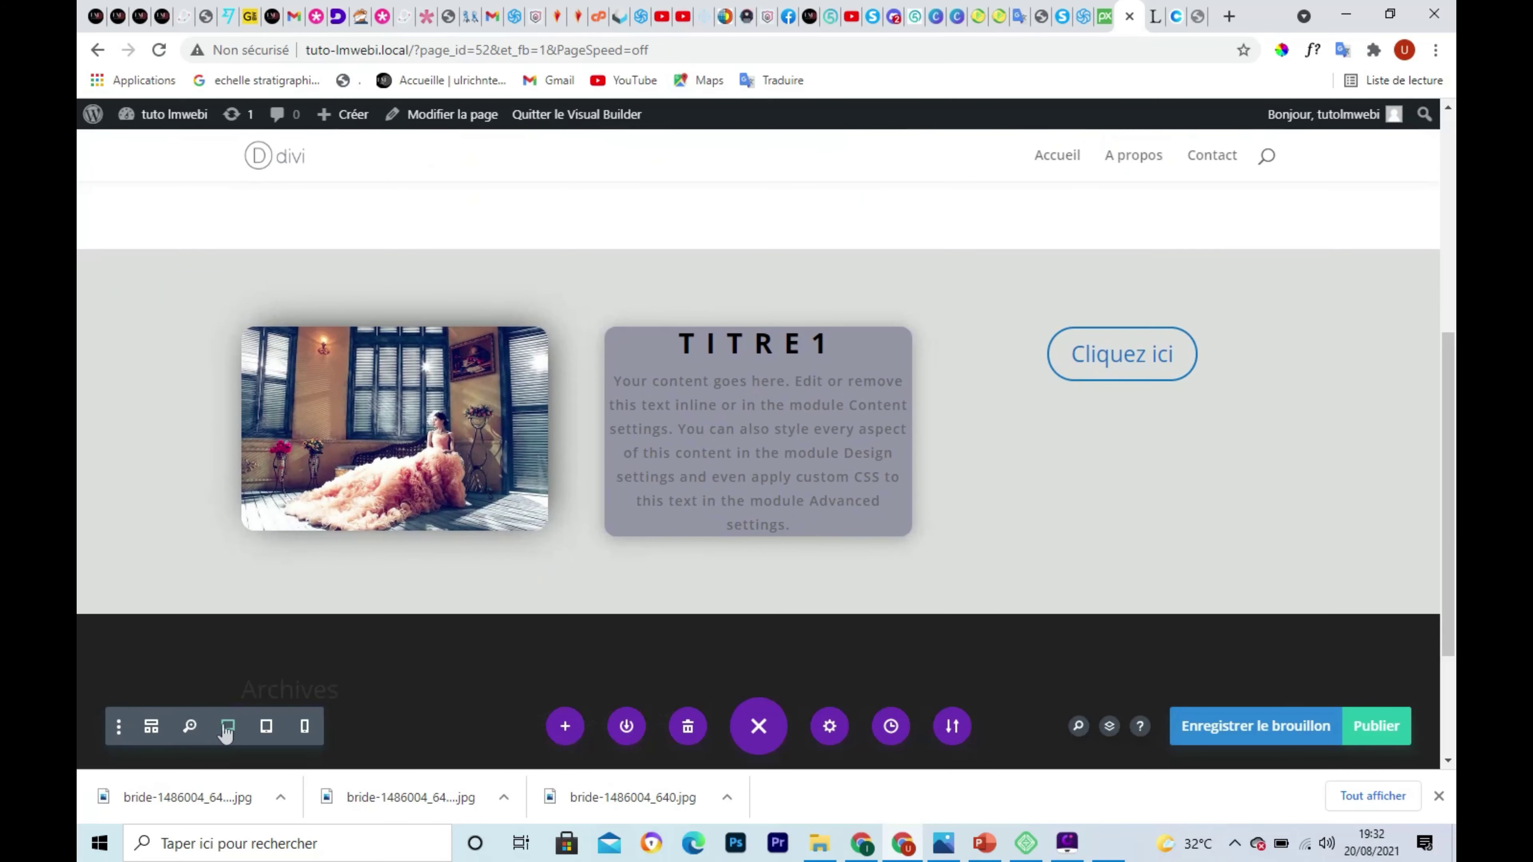
drag(1449, 529, 1455, 291)
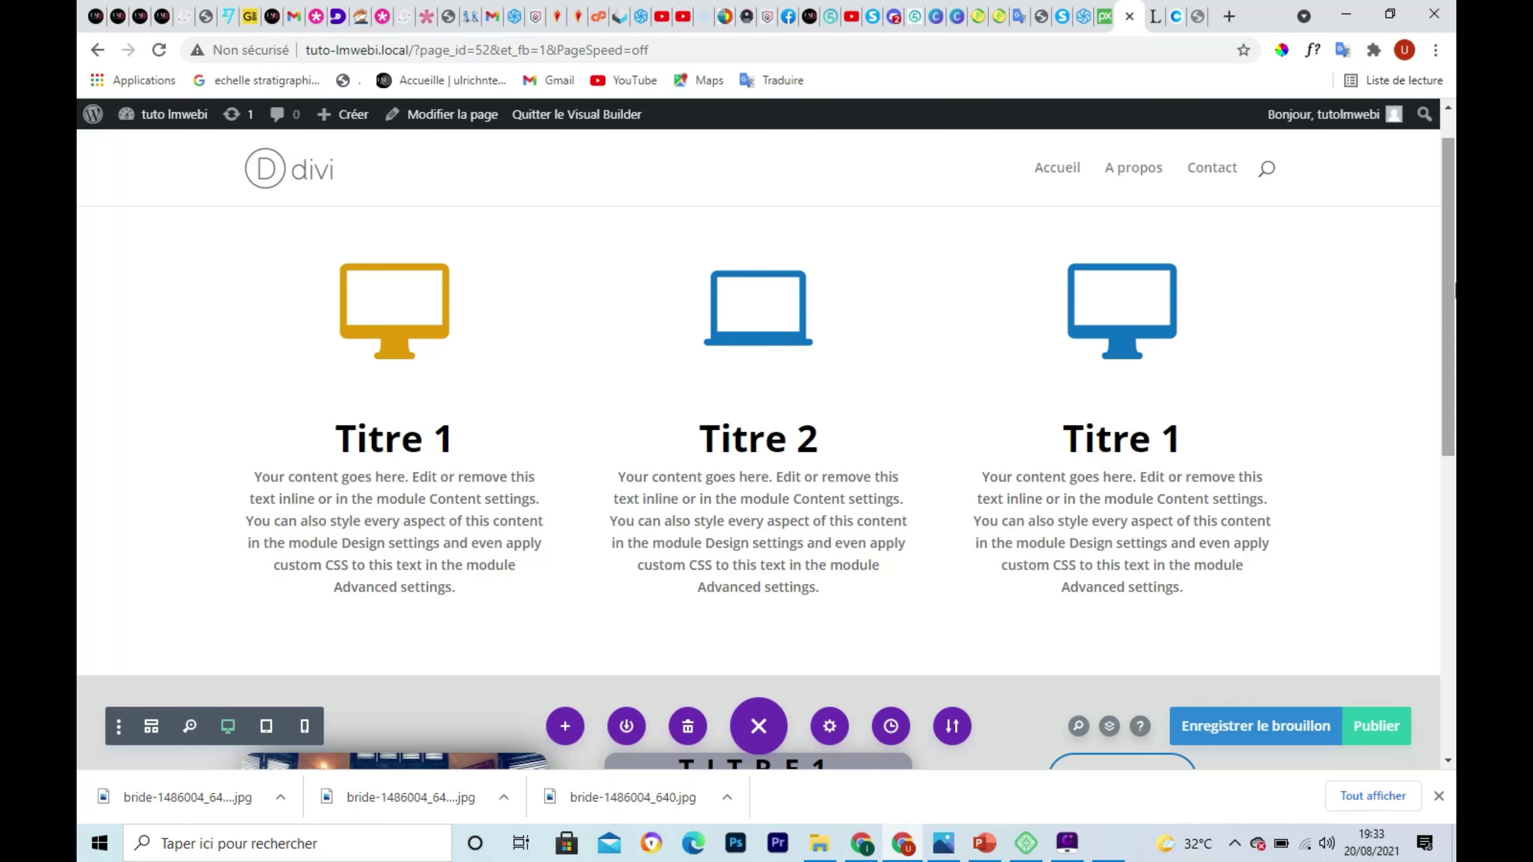
scroll(1446, 338, down, 1)
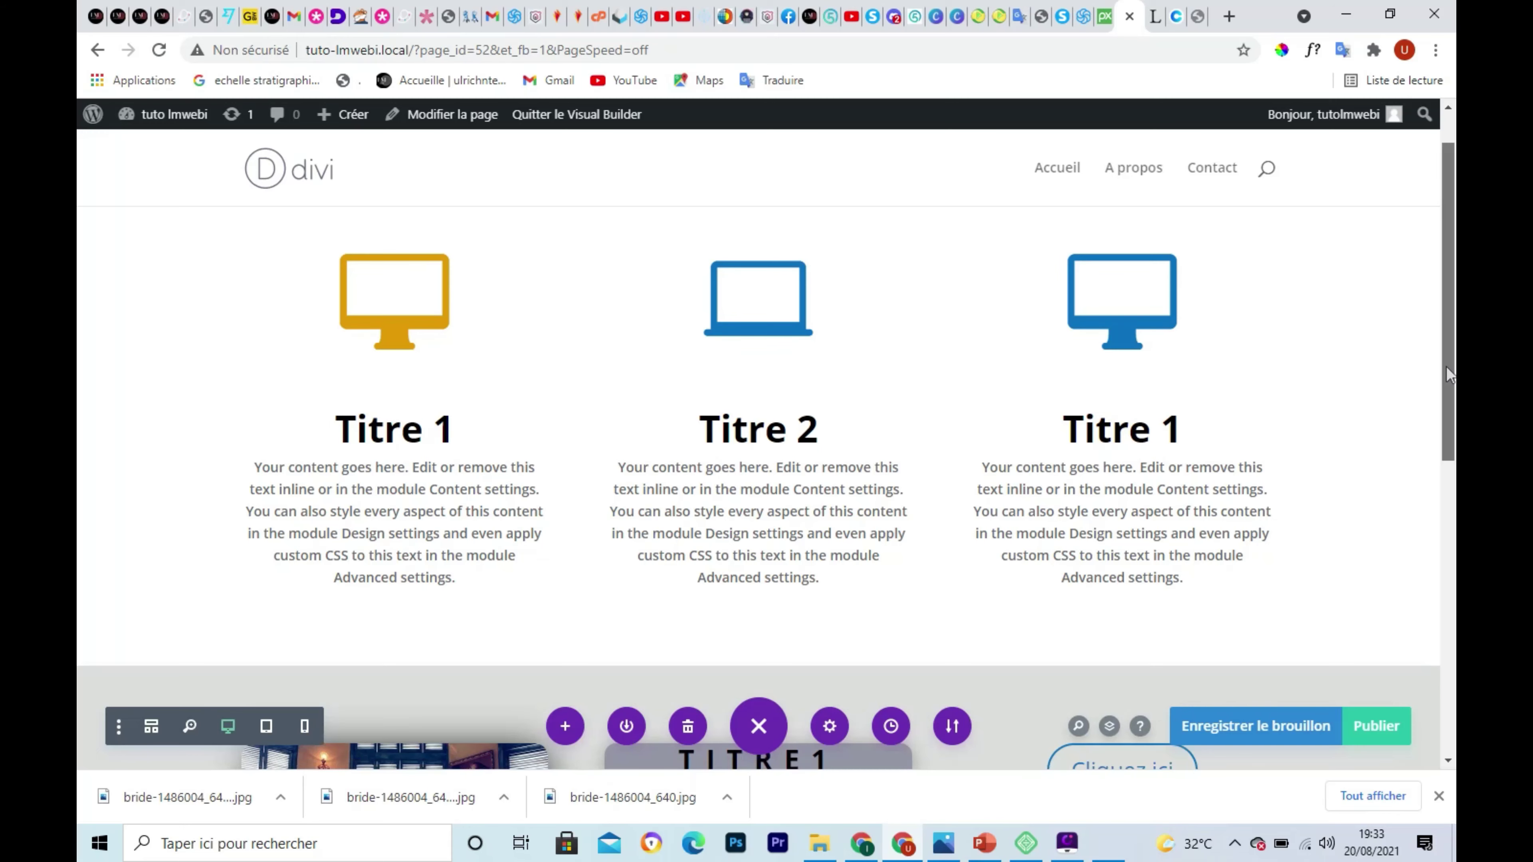
click(1442, 479)
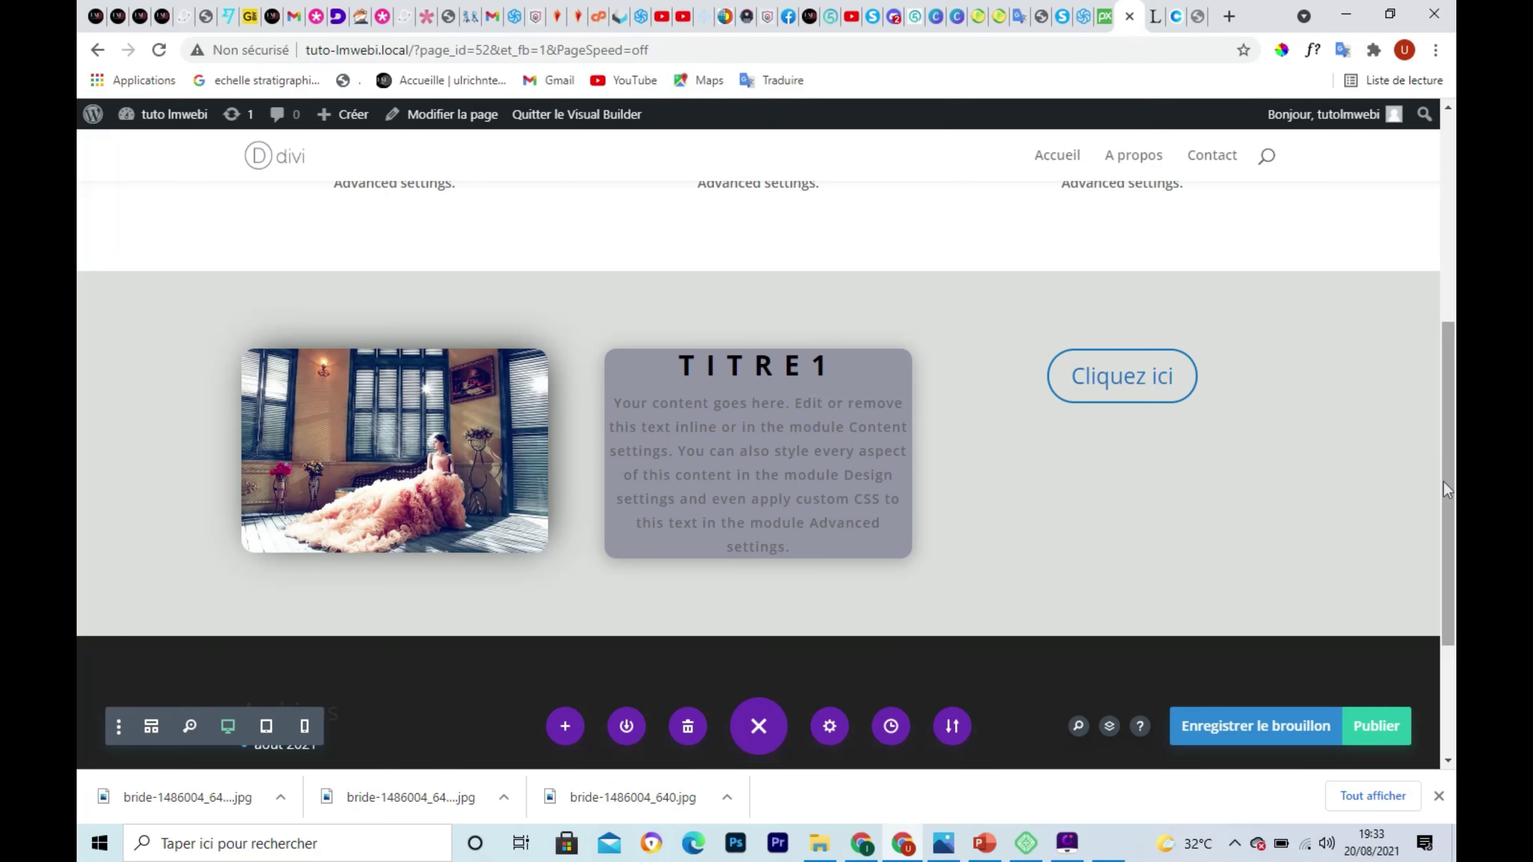
drag(1443, 482, 1443, 275)
scroll(313, 354, down, 7)
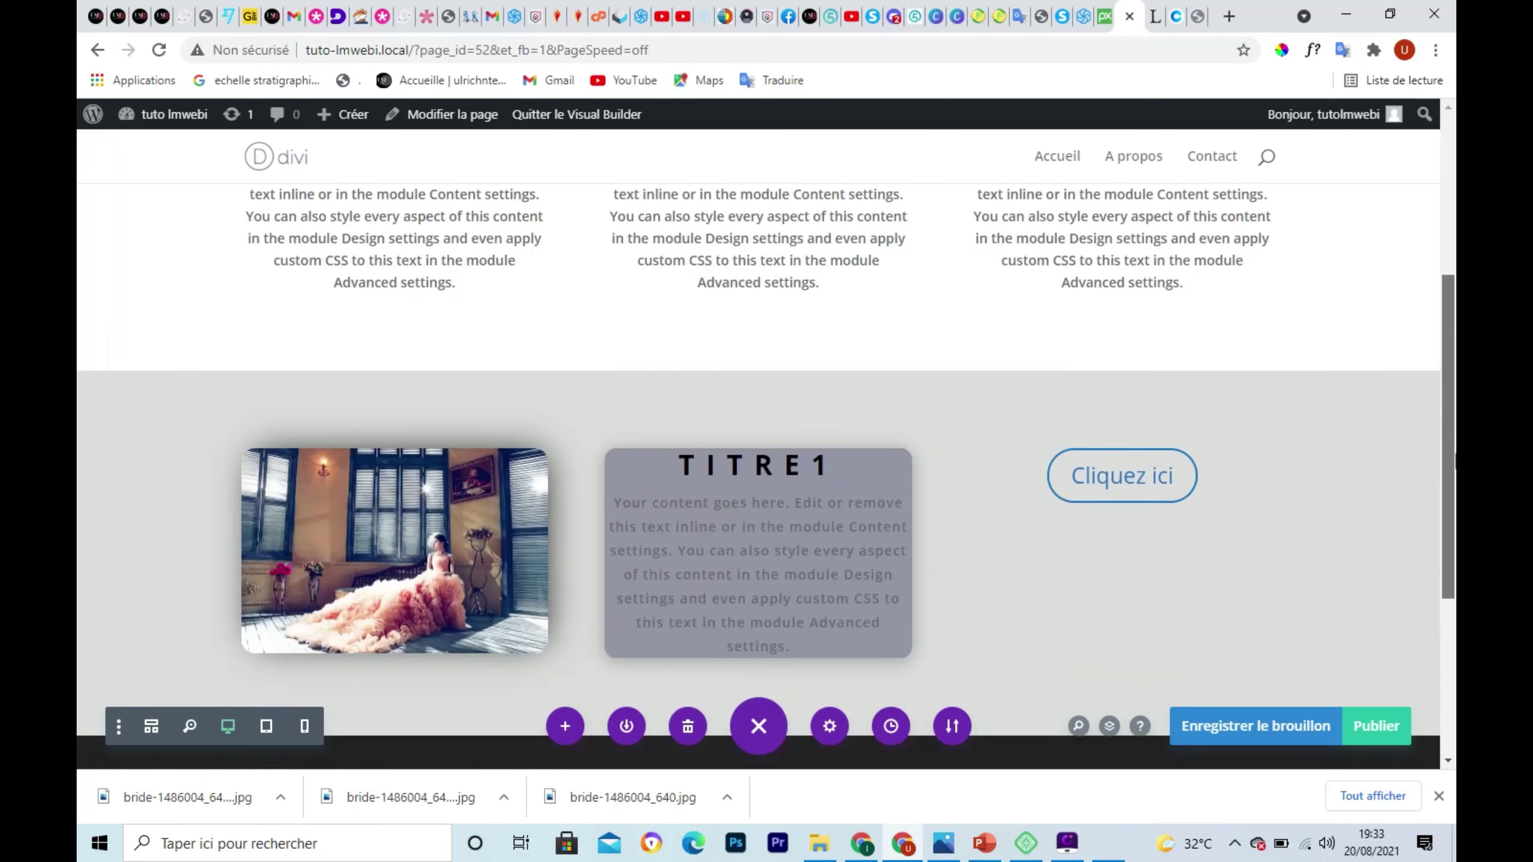
Duplicate the photo section, and duplicate the image module in the original section's first column.
mouse_move(313, 357)
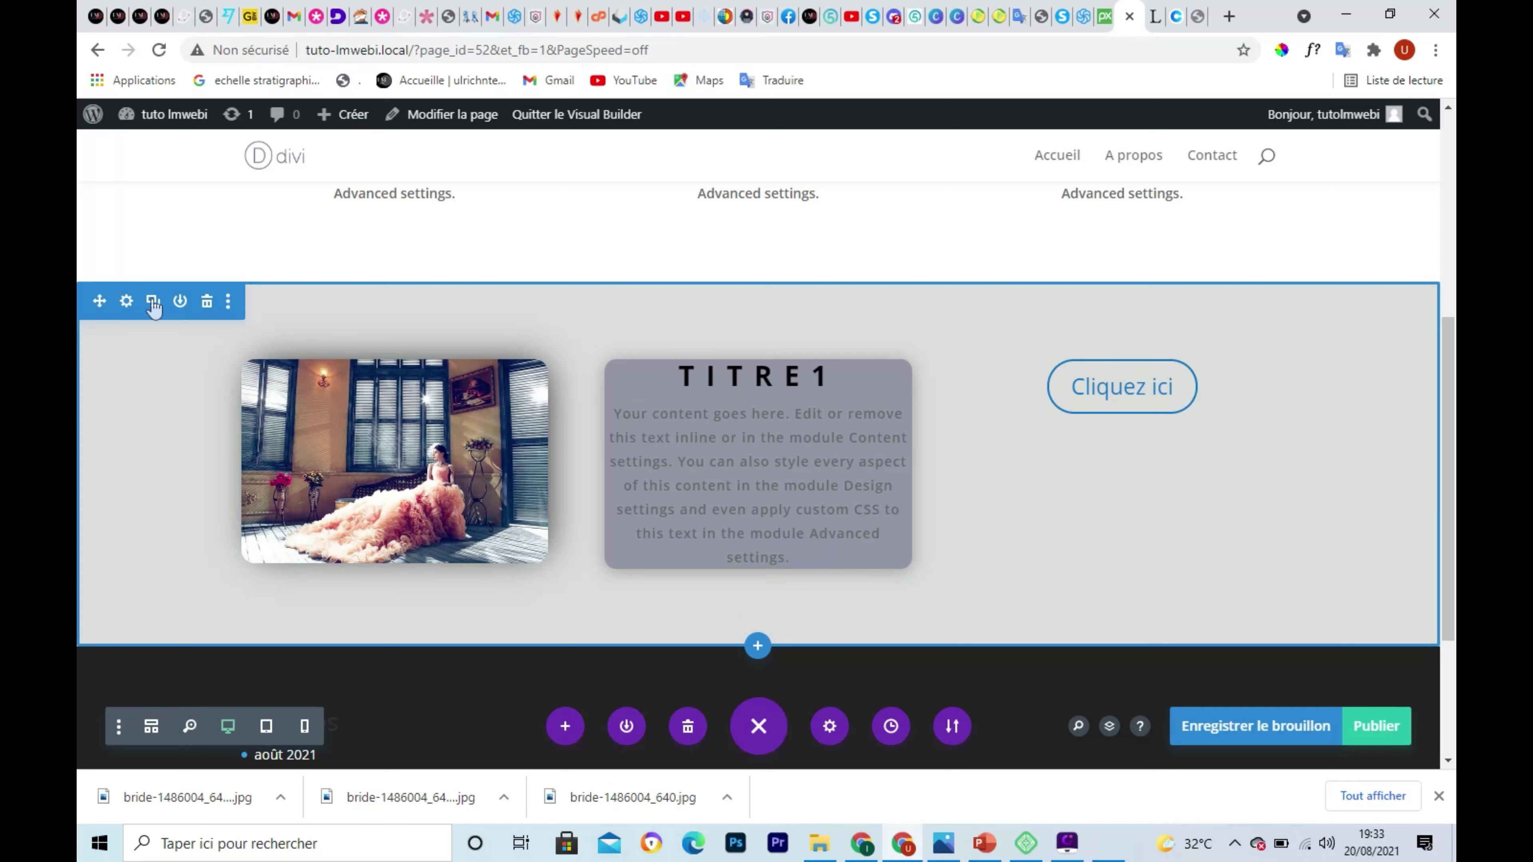
click(153, 301)
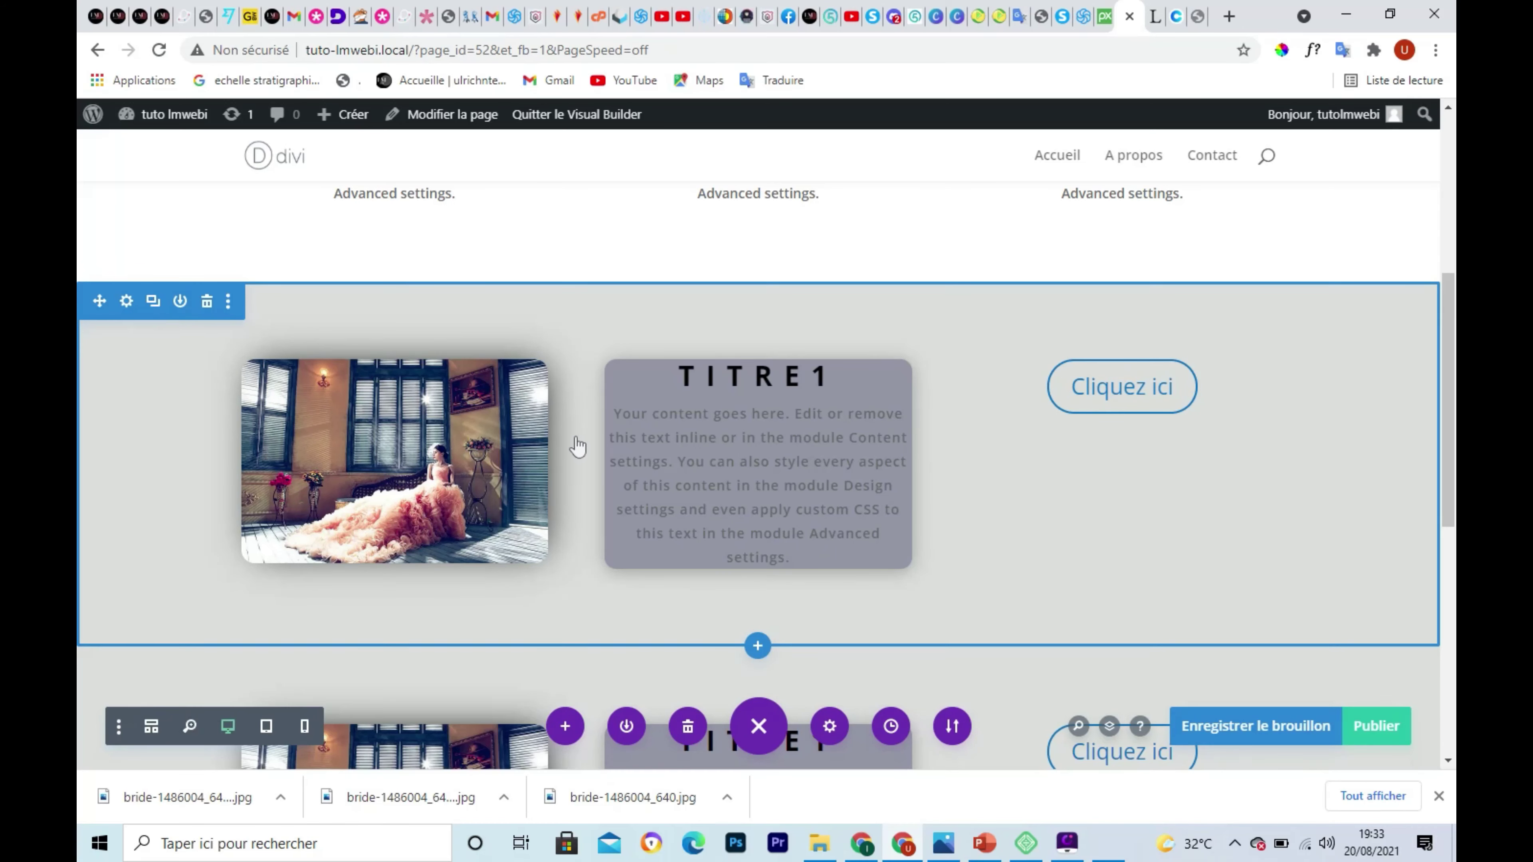
mouse_move(455, 429)
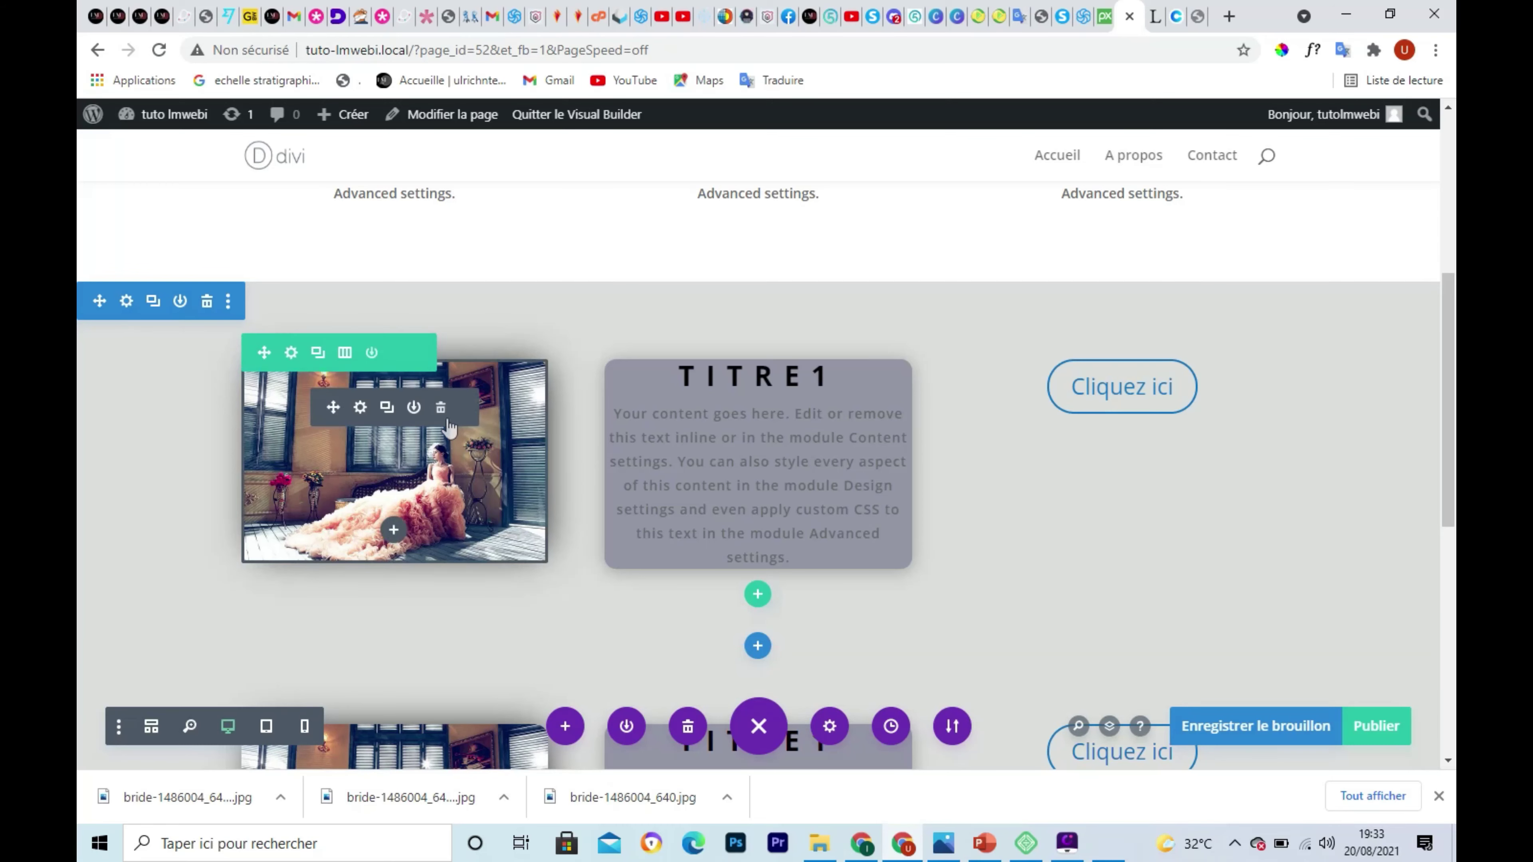
click(387, 409)
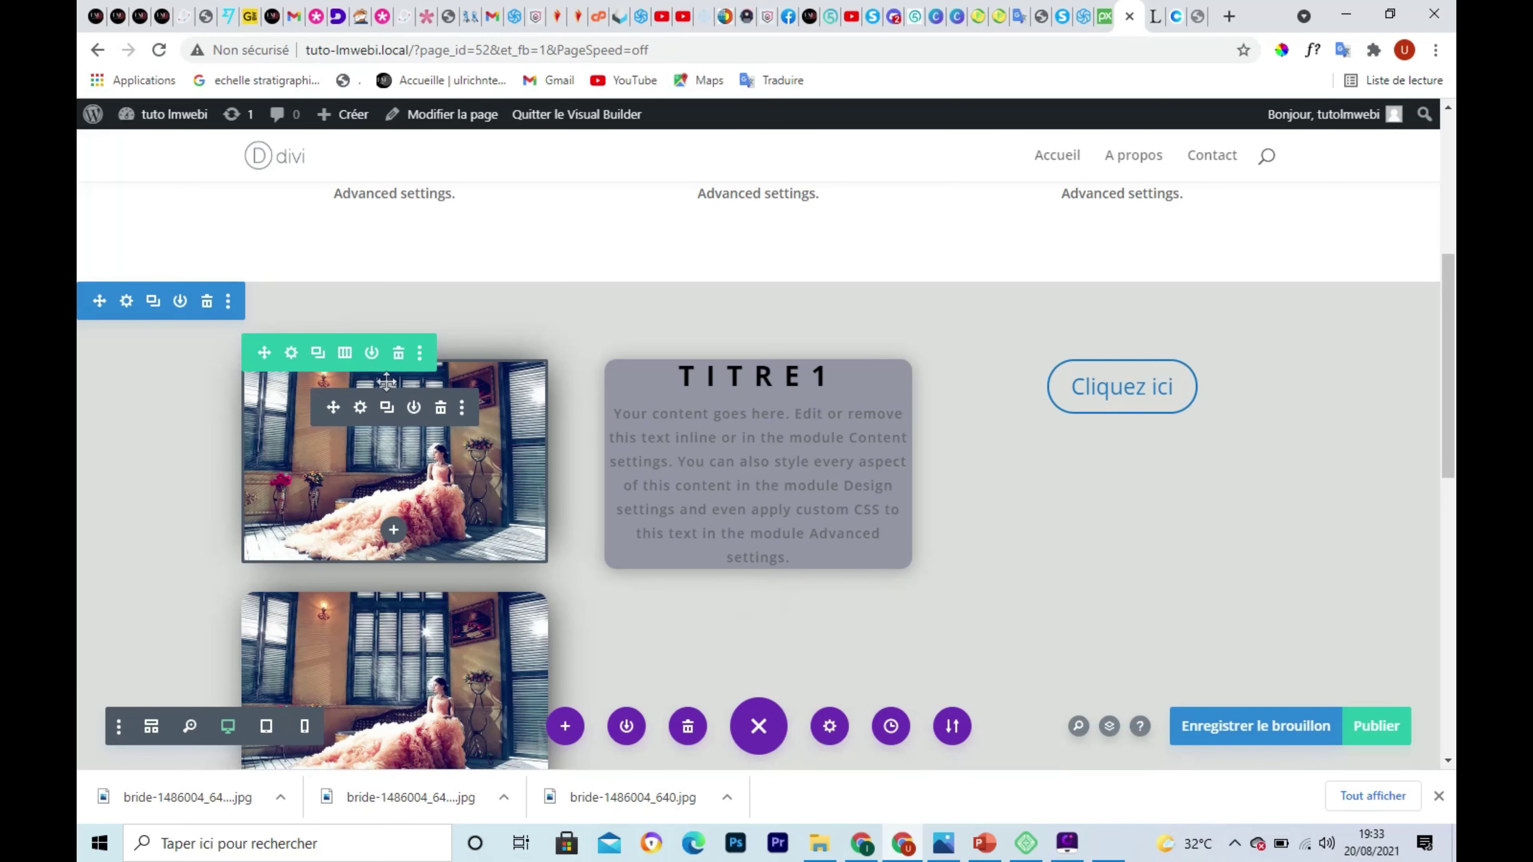
scroll(467, 561, down, 3)
scroll(467, 562, up, 3)
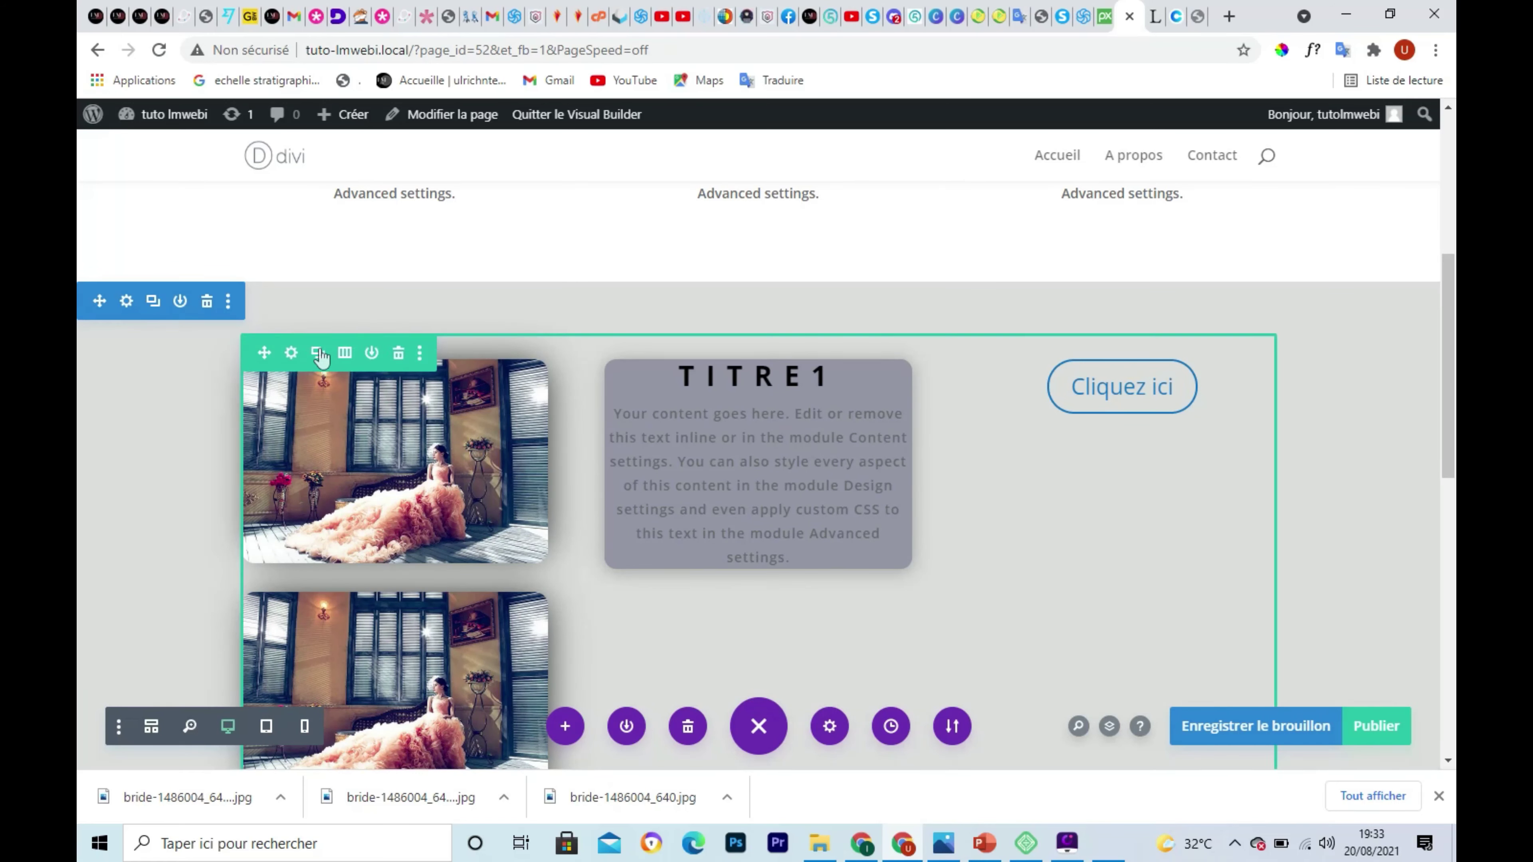
Duplicate the row that holds the two images, the TITRE1 text and the button.
click(319, 354)
scroll(797, 492, down, 3)
scroll(797, 492, down, 7)
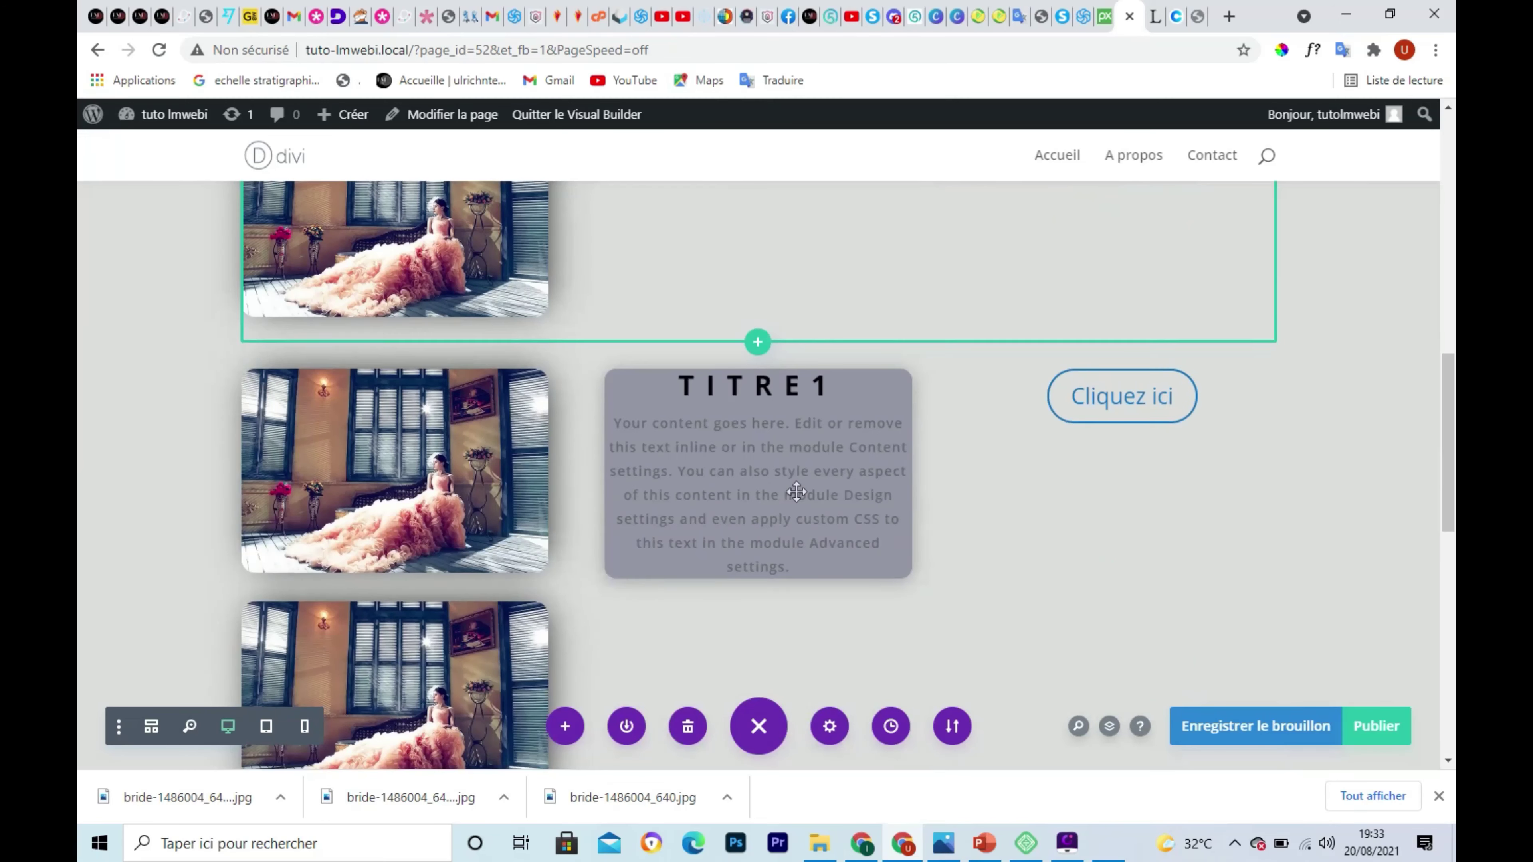
Save the changes made to the page.
scroll(797, 492, up, 15)
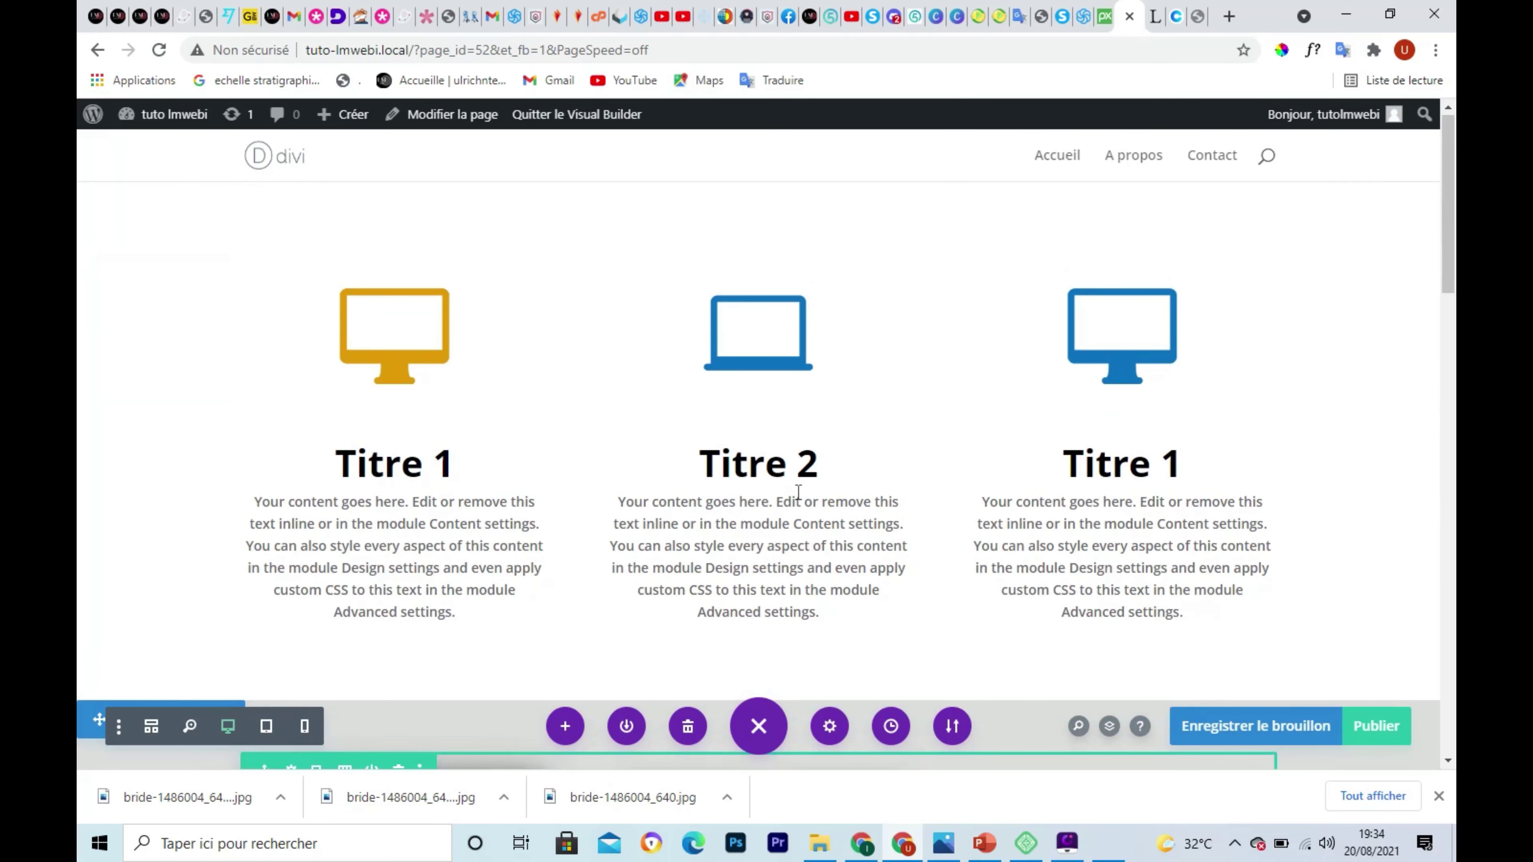
scroll(797, 492, up, 1)
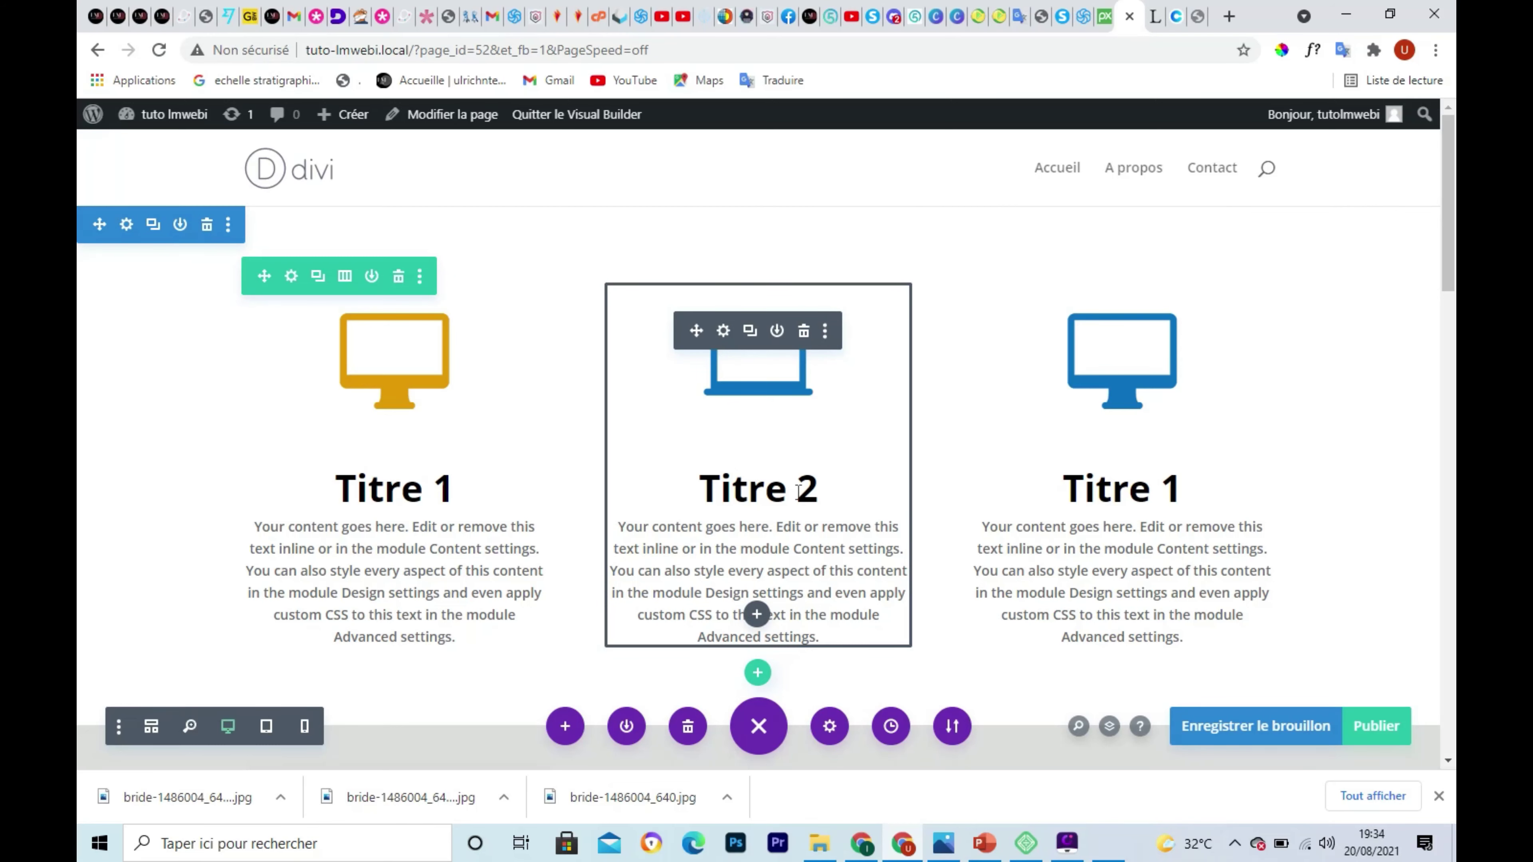
key(ctrl+s)
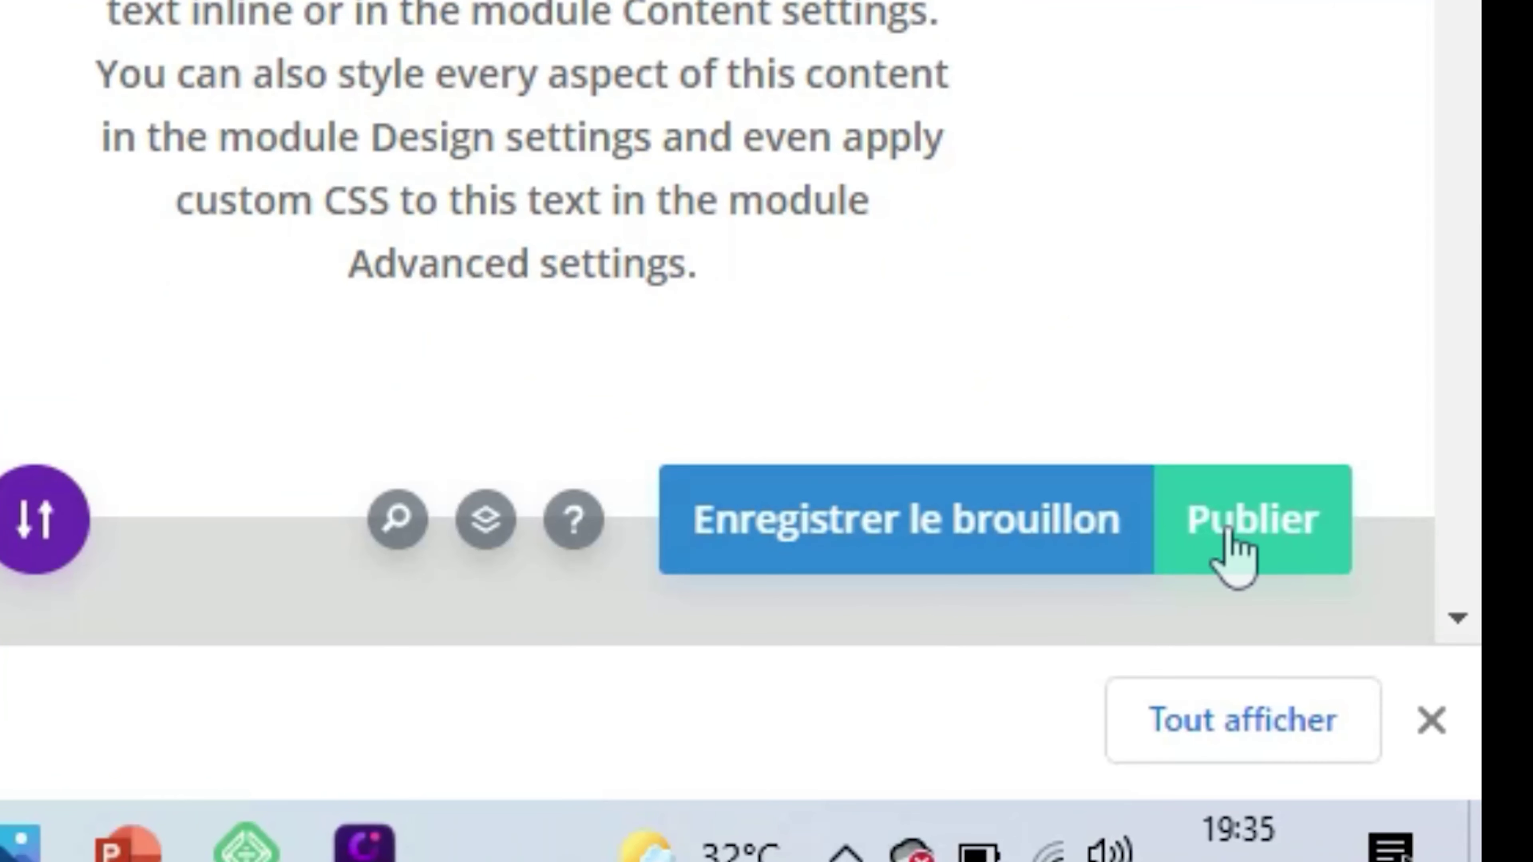
Publish the page with its duplicated sections, rows and modules.
click(1225, 530)
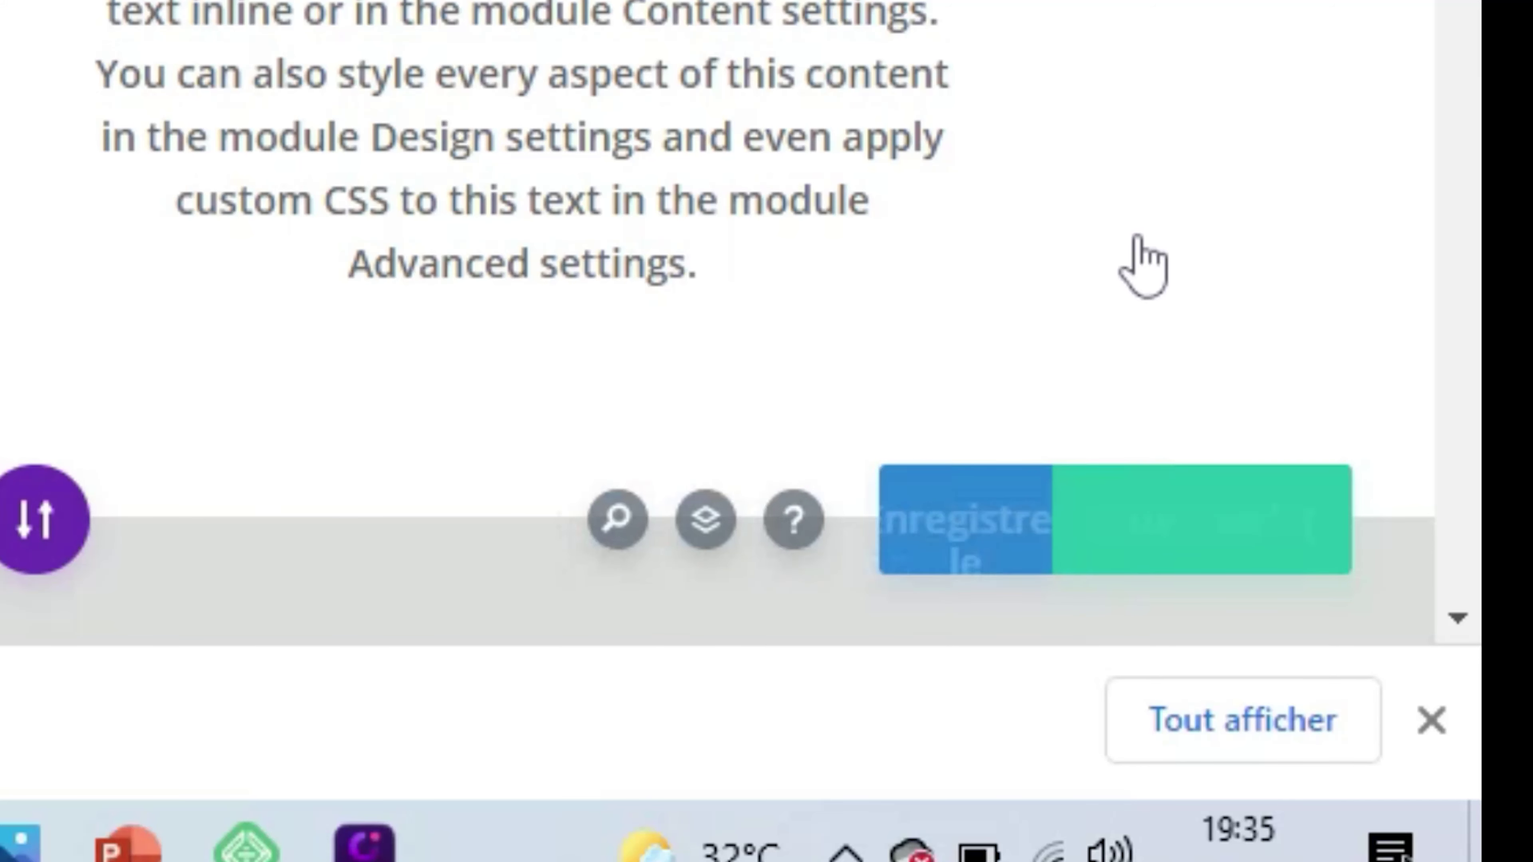
click(1200, 515)
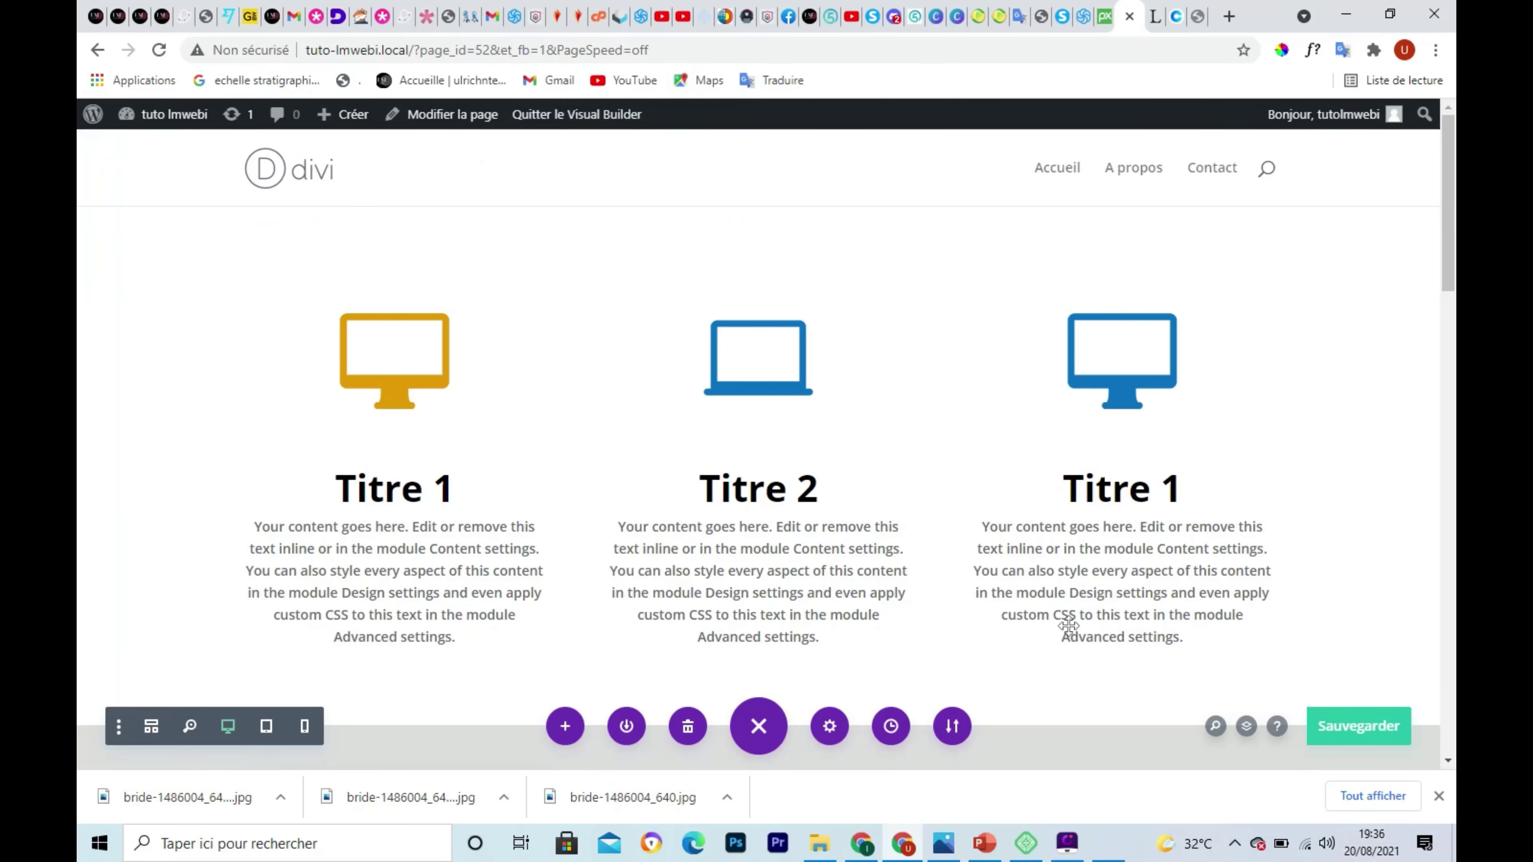
key(ctrl+F5)
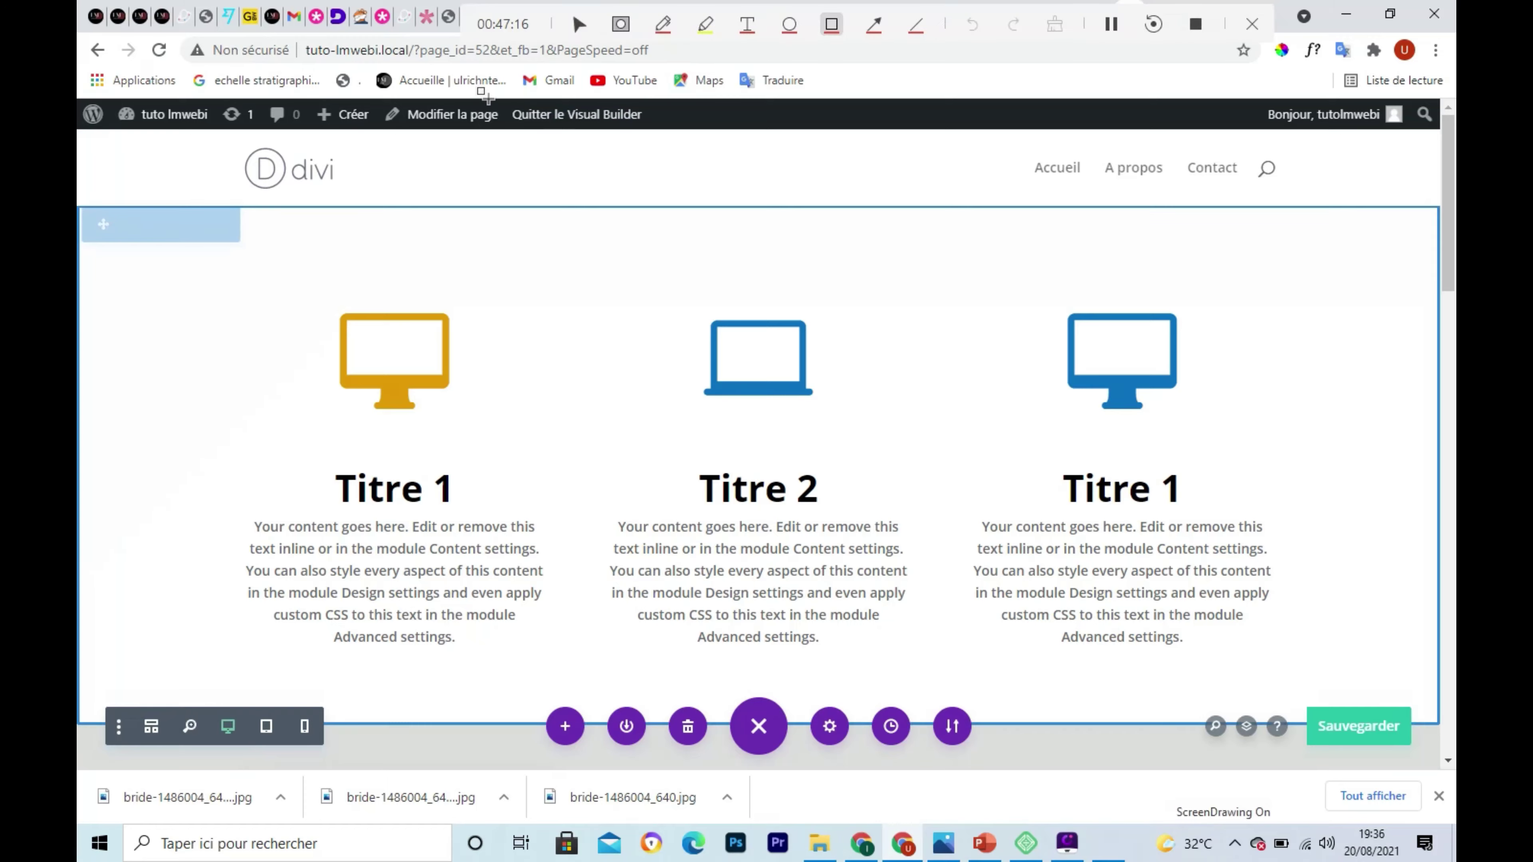
drag(505, 102, 524, 132)
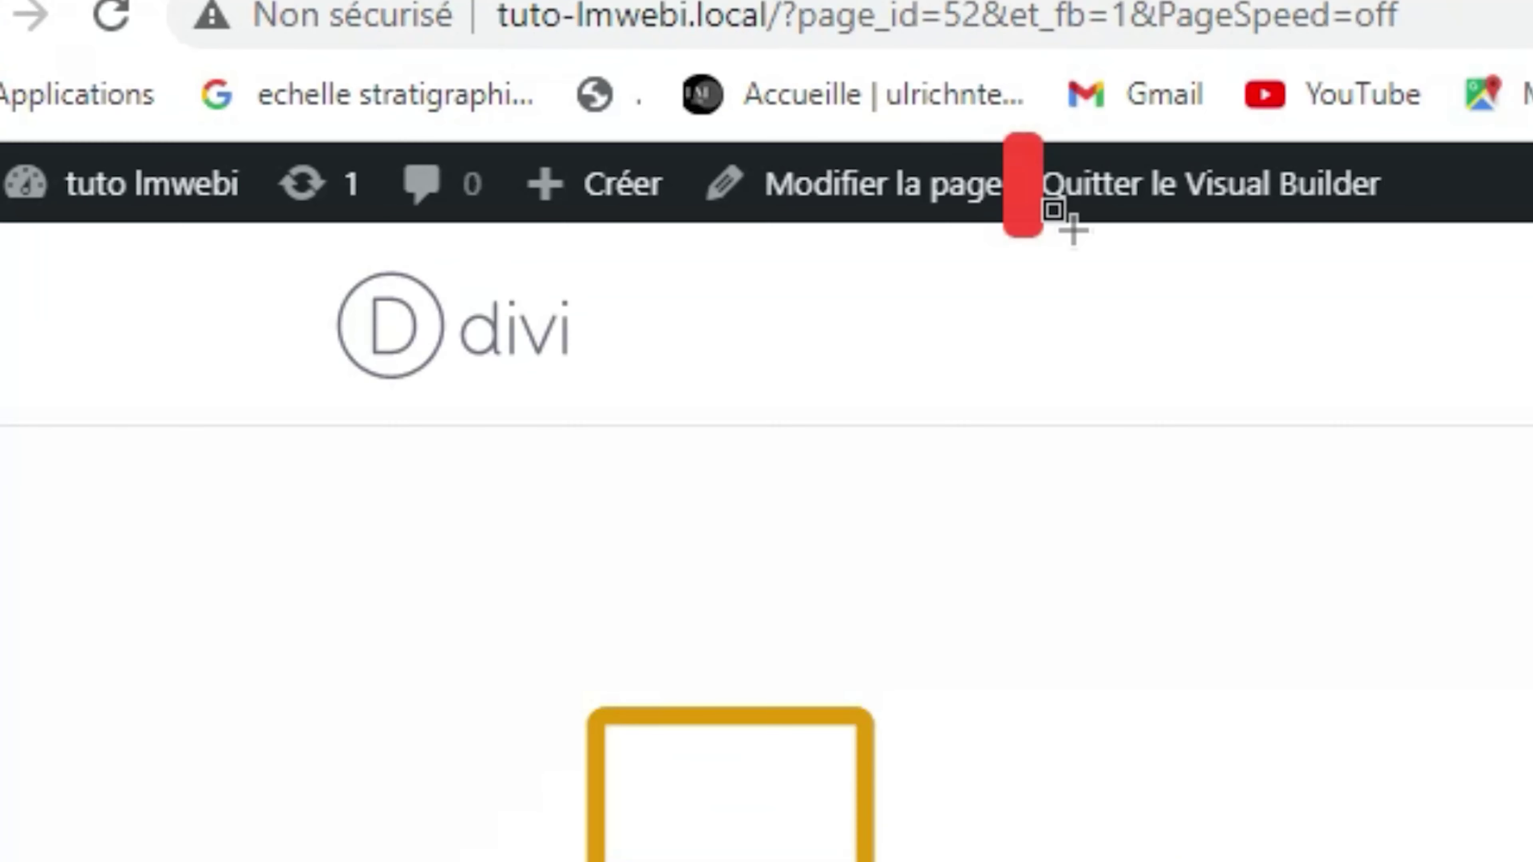
drag(1072, 229, 1439, 231)
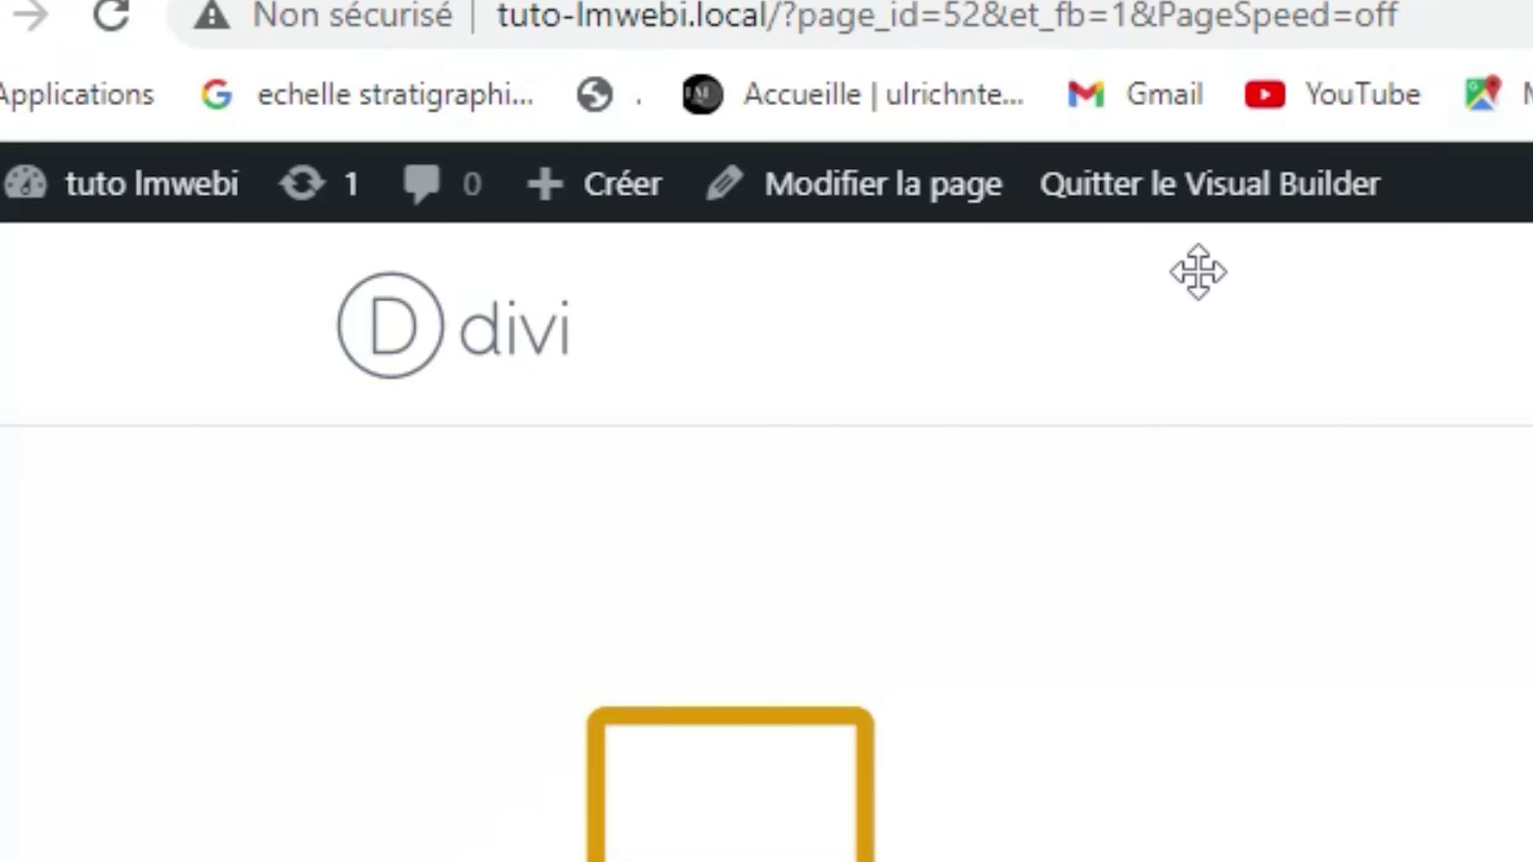
Exit the Visual Builder and look over the published page from the three-blurb section to the footer.
click(1198, 197)
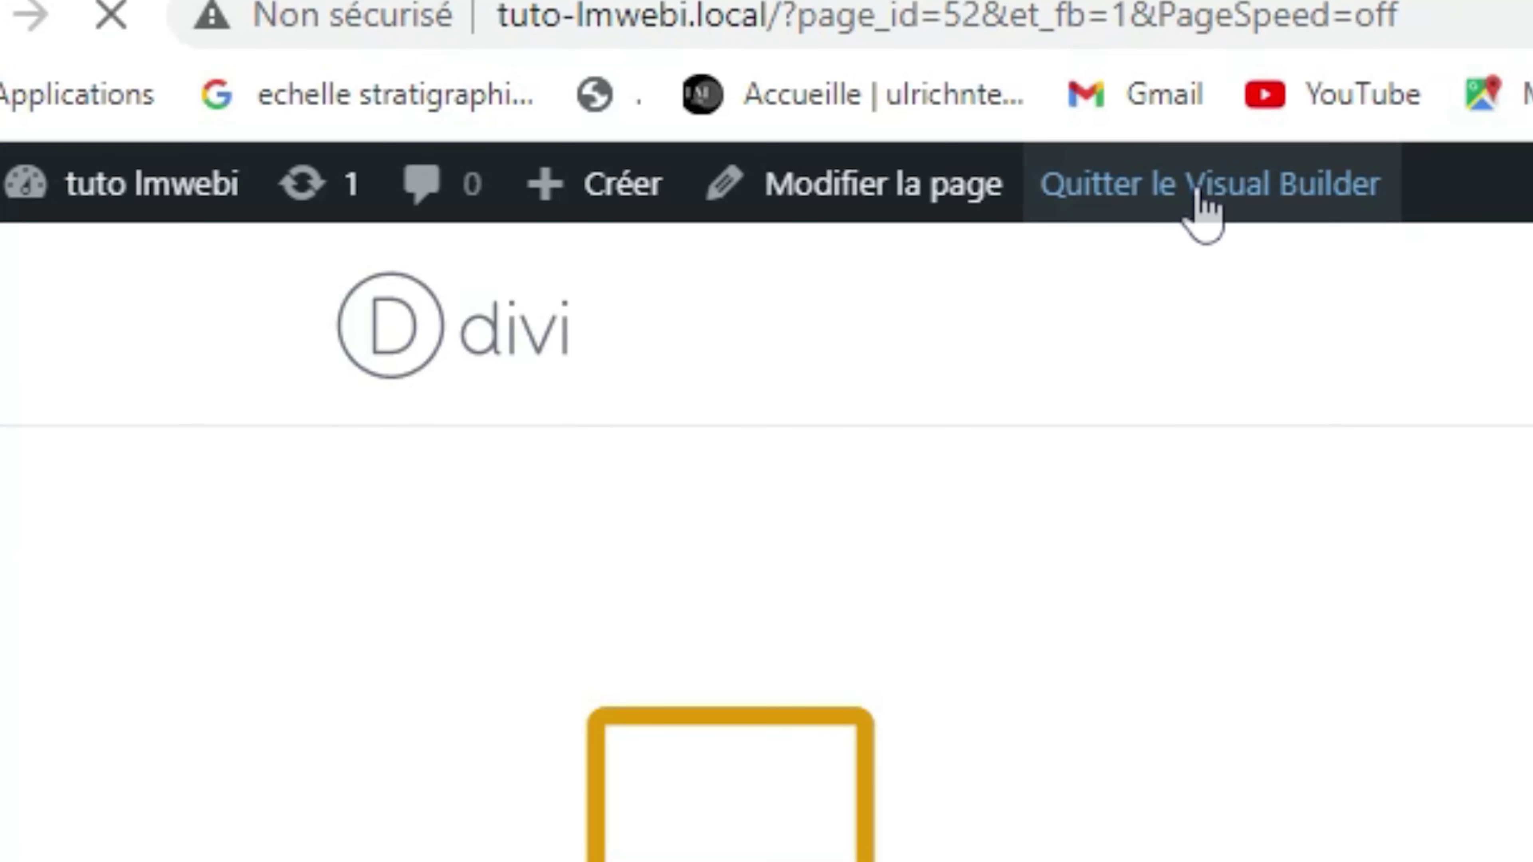
scroll(766, 304, down, 7)
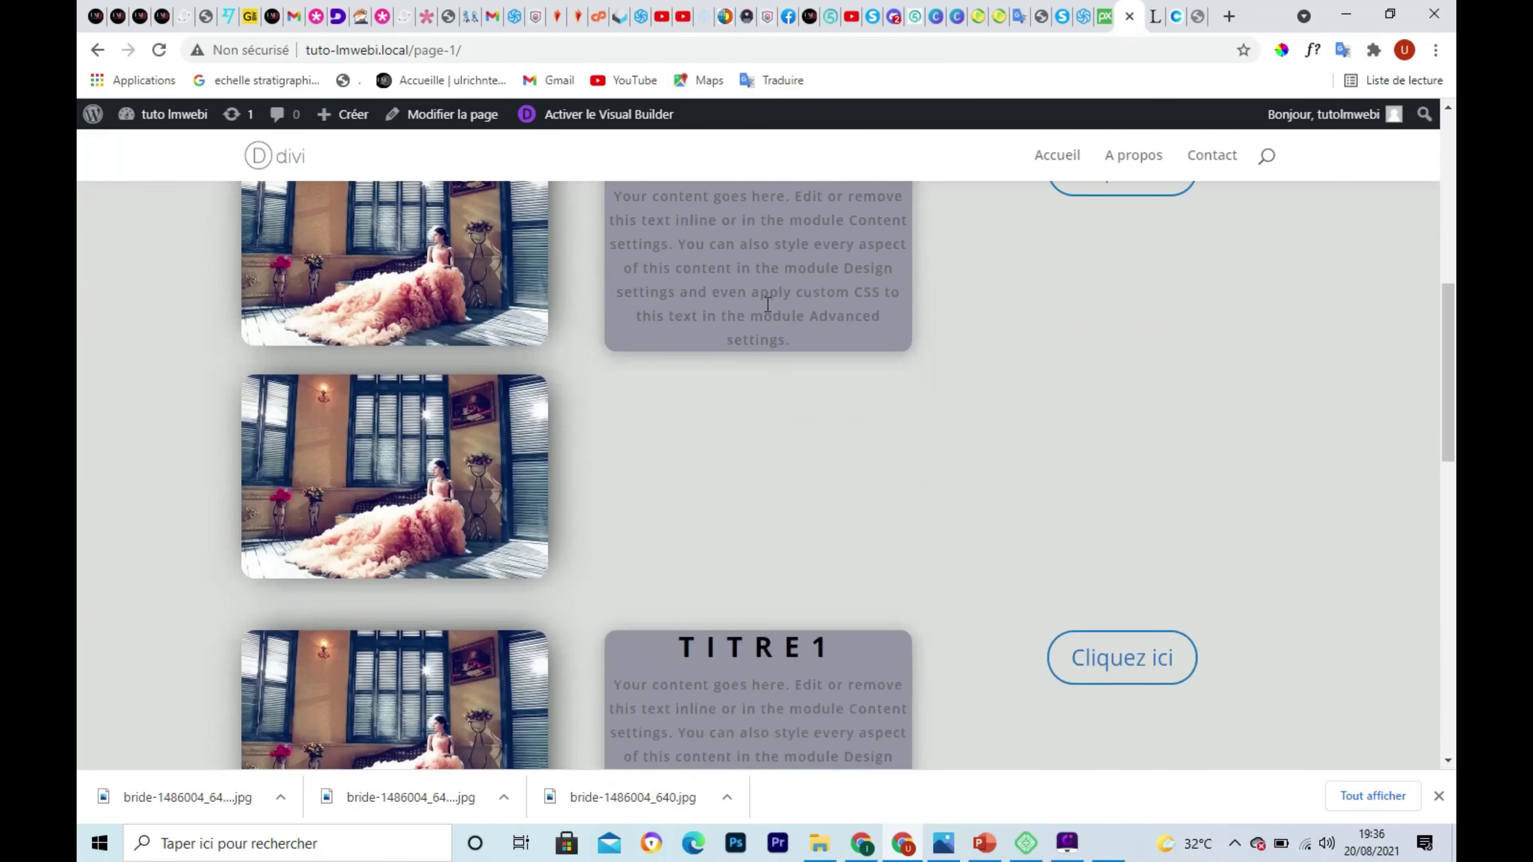
scroll(766, 305, down, 8)
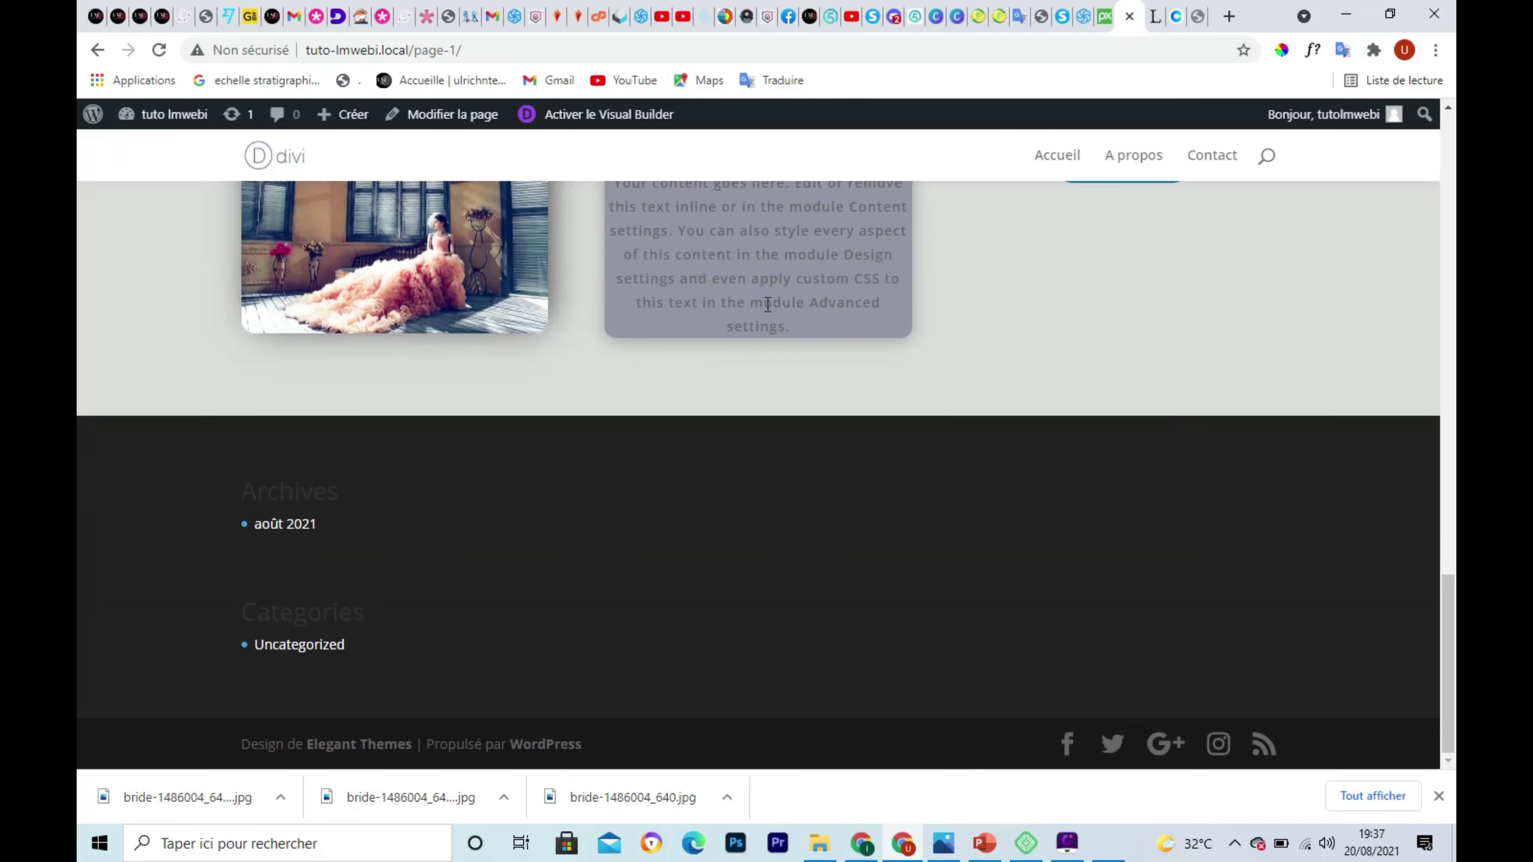
scroll(766, 304, up, 10)
scroll(768, 305, down, 10)
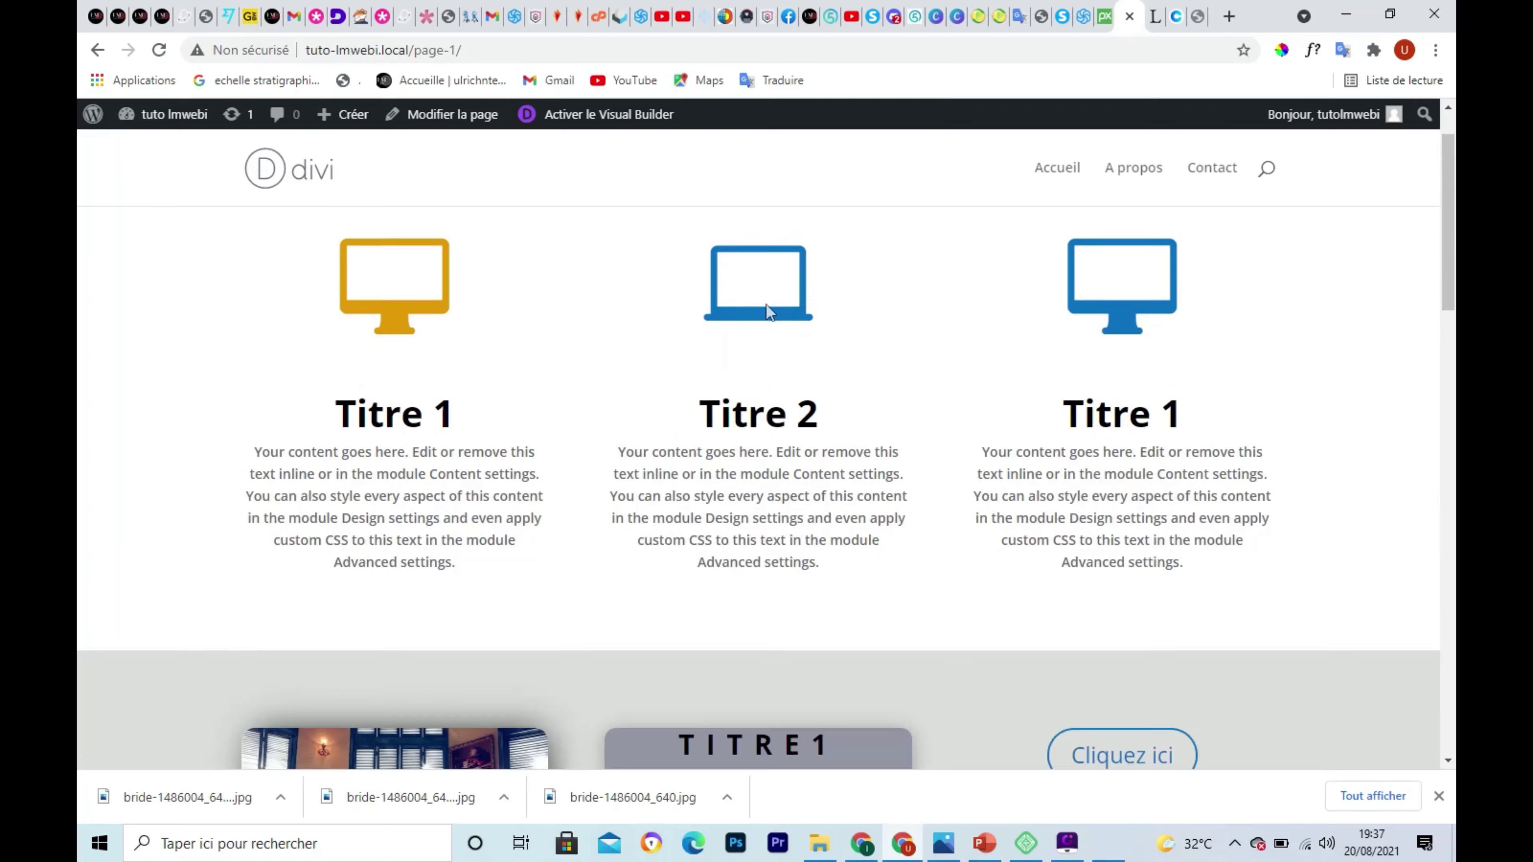
scroll(767, 305, up, 10)
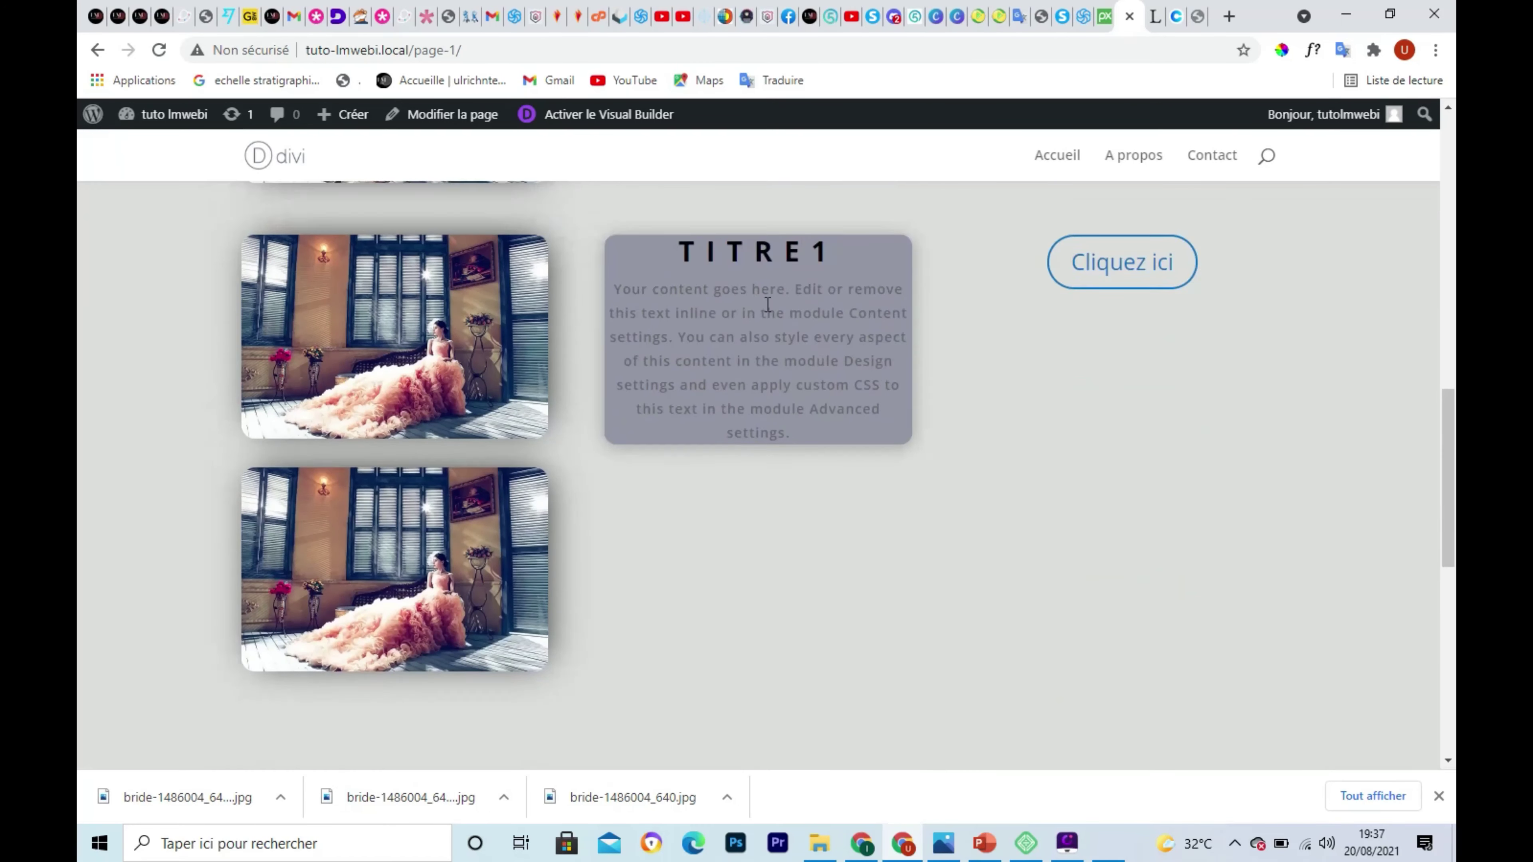